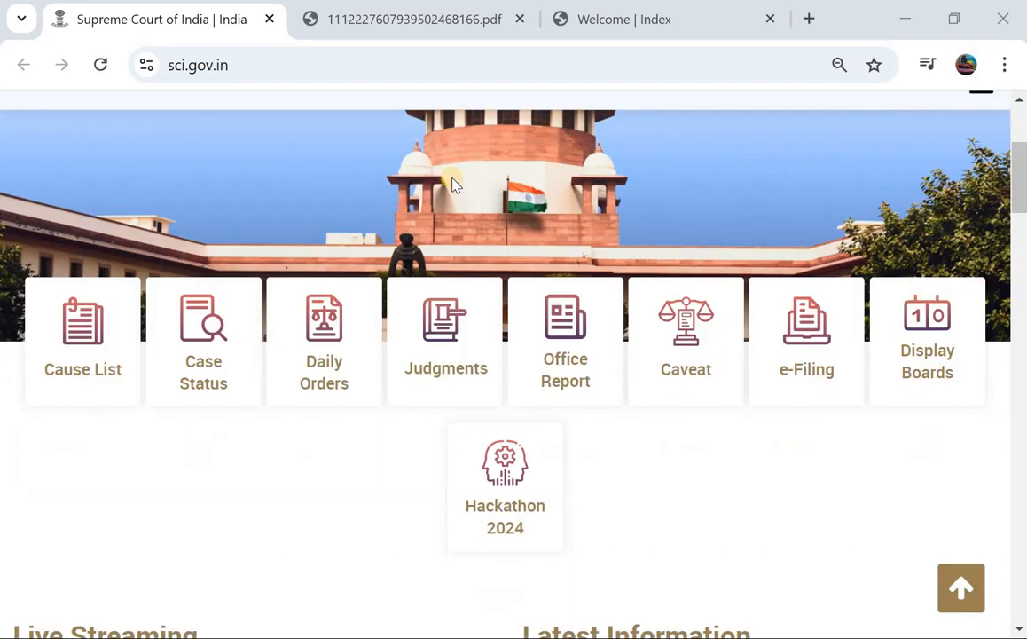
Scroll the sci.gov.in homepage to the top and switch to the recruitment advertisement PDF.
scroll(452, 184, up, 2)
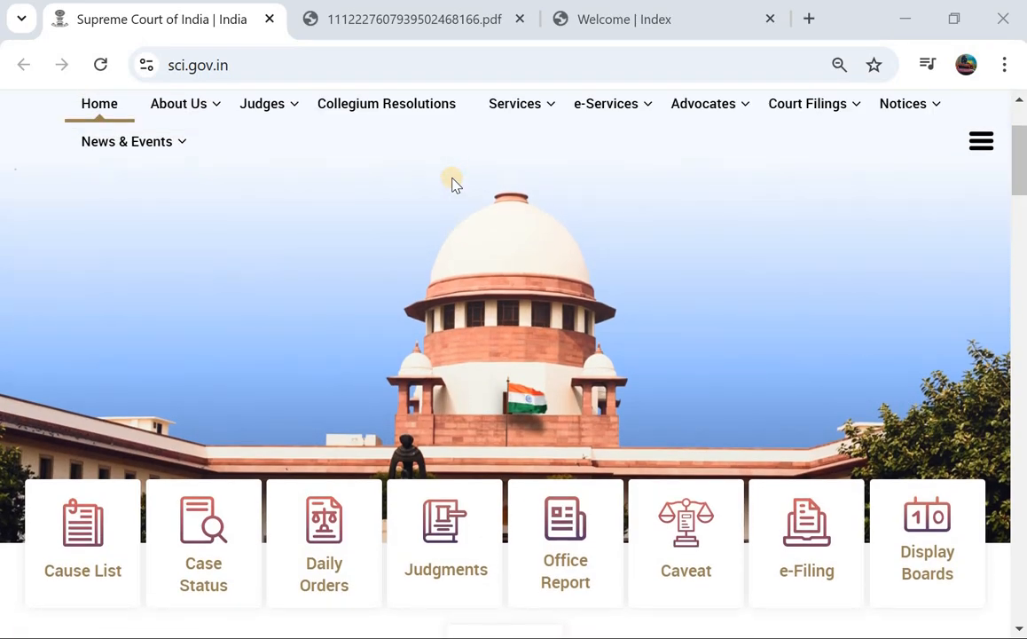
scroll(452, 184, up, 2)
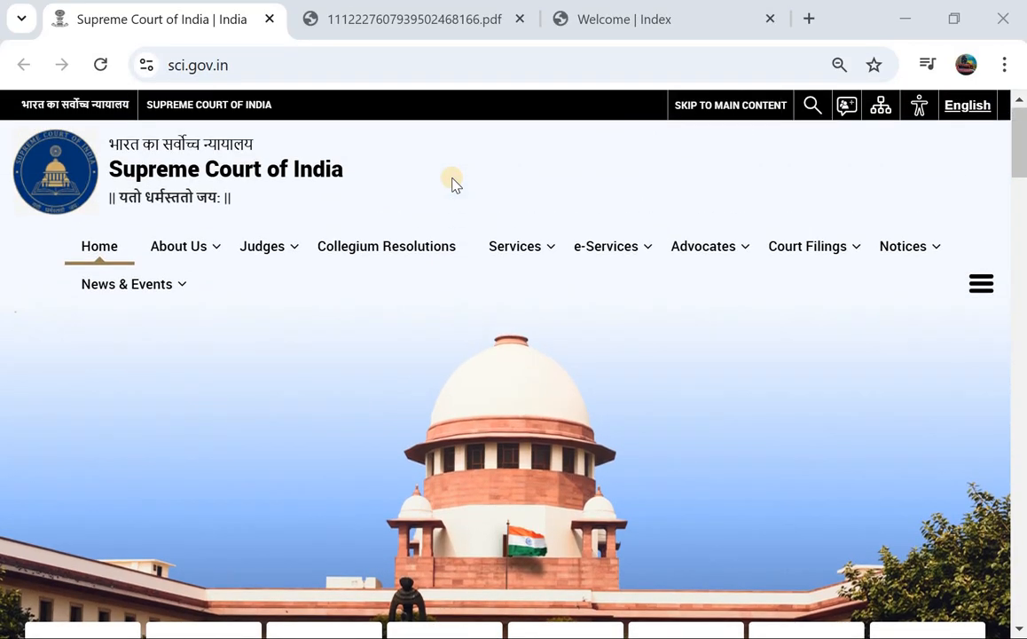
click(436, 22)
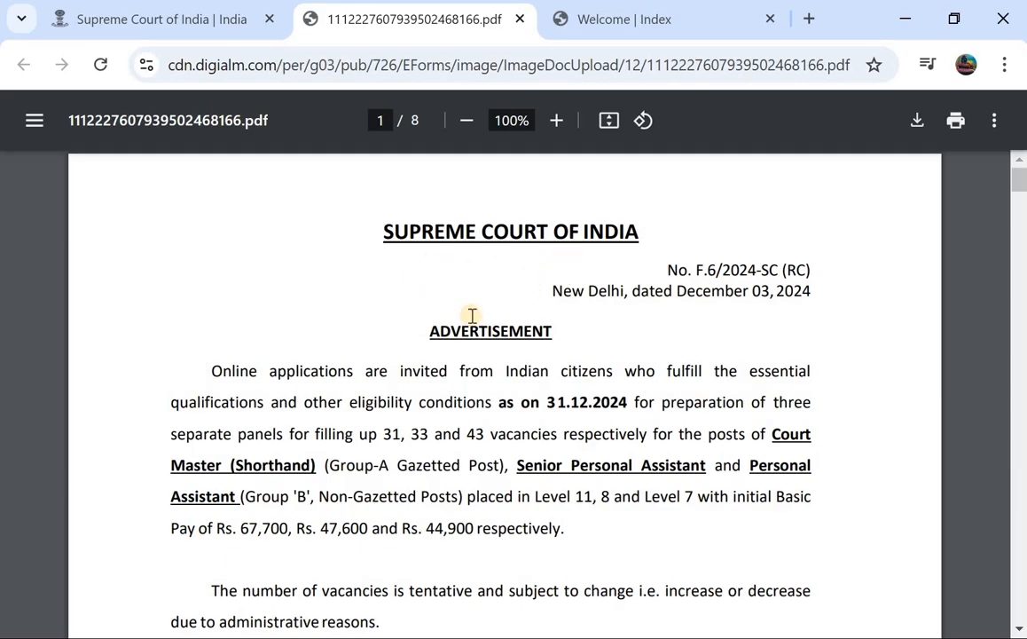
scroll(457, 331, down, 1)
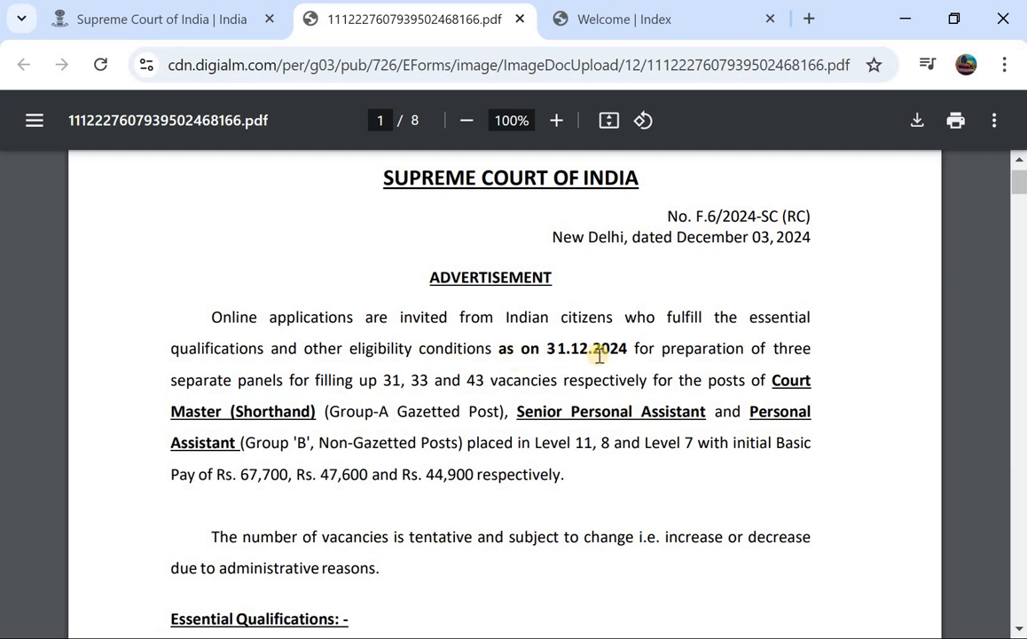
scroll(530, 349, down, 1)
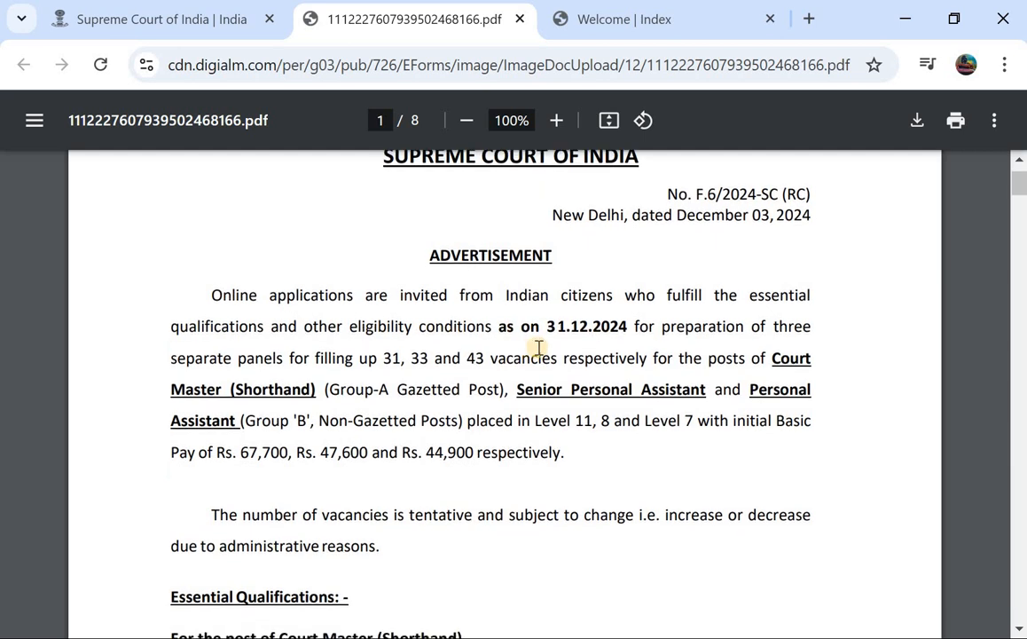
scroll(502, 334, down, 1)
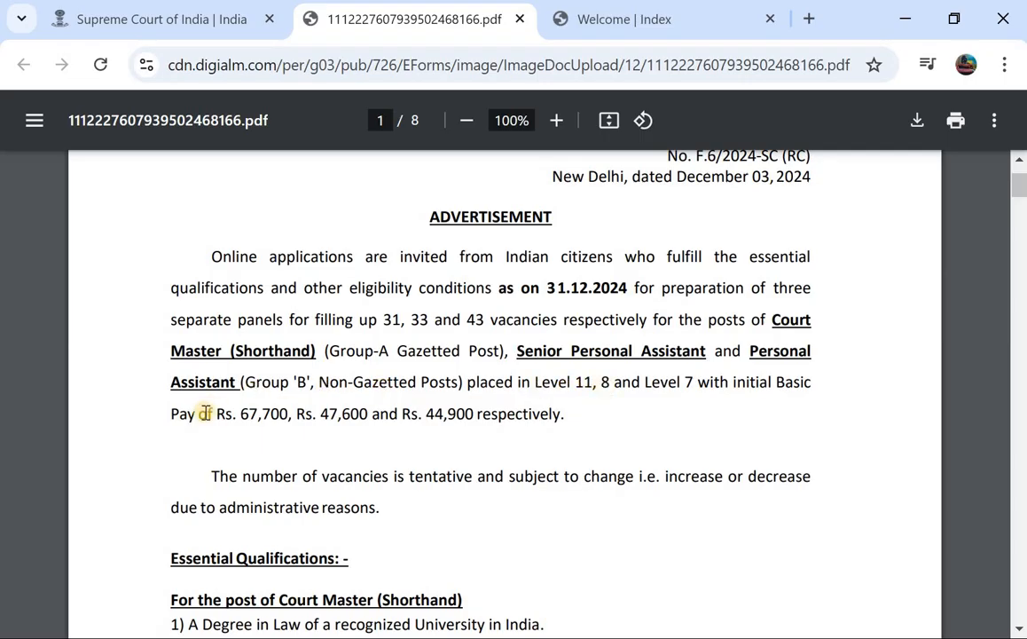
drag(205, 414, 406, 417)
scroll(406, 419, down, 1)
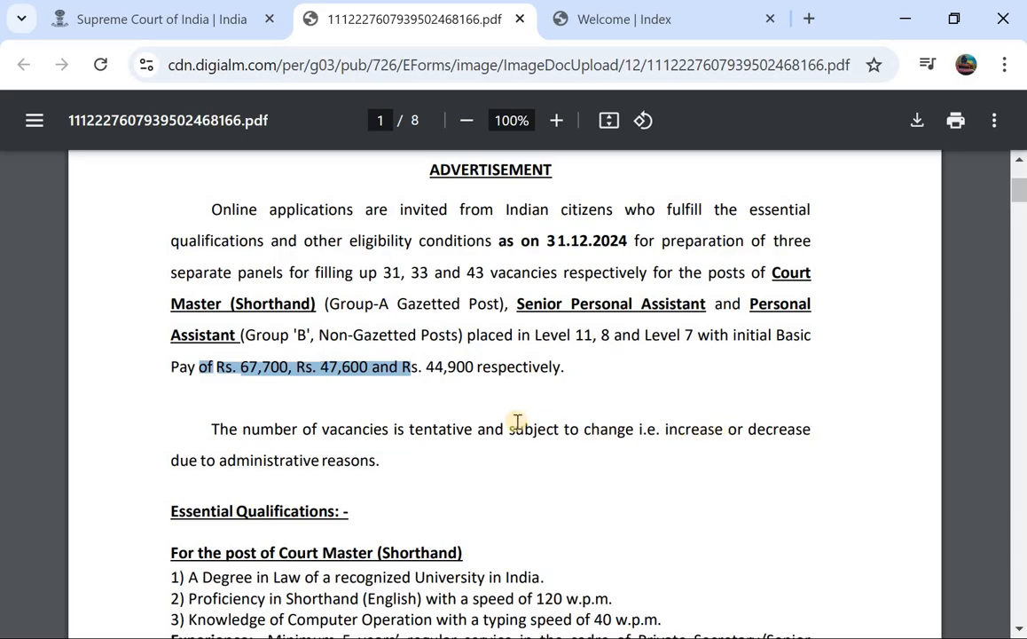
scroll(518, 421, down, 4)
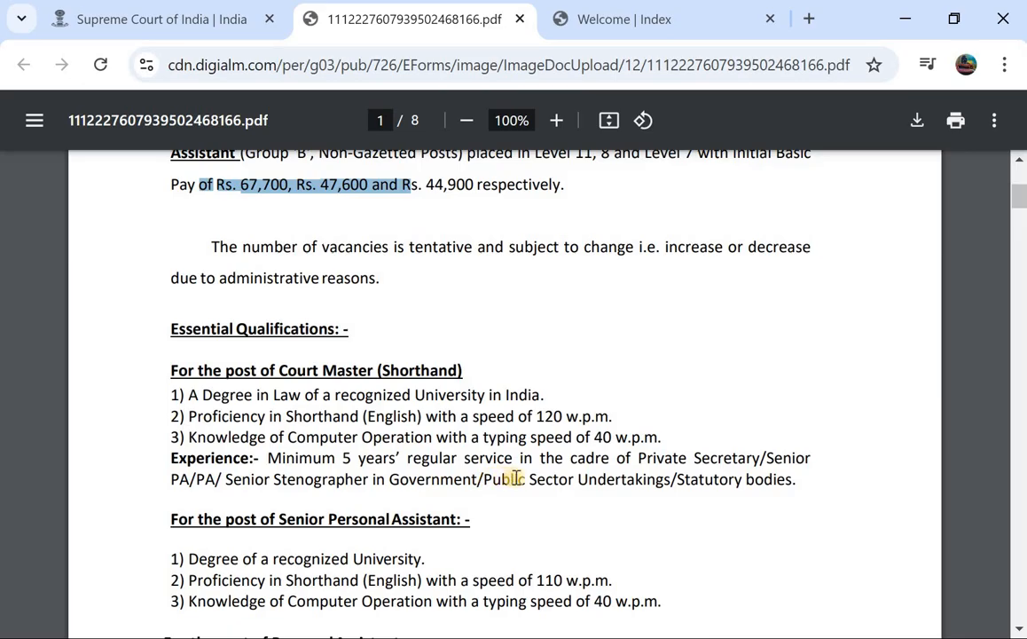
scroll(515, 479, down, 1)
Highlight the Senior Personal Assistant and Personal Assistant degree requirements, then scroll to page 2.
scroll(422, 421, down, 3)
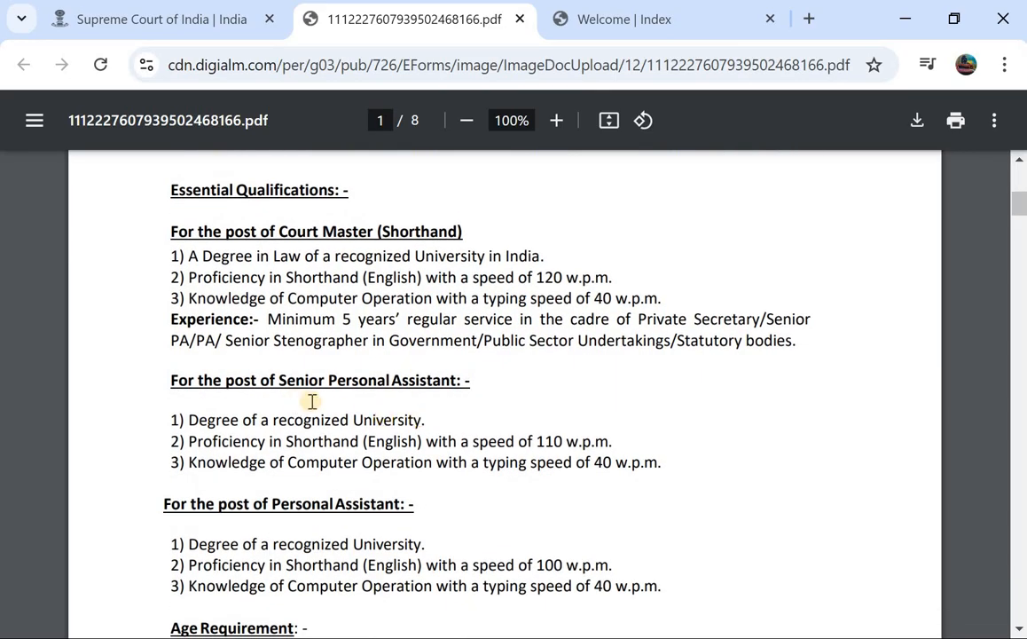
drag(189, 422, 310, 432)
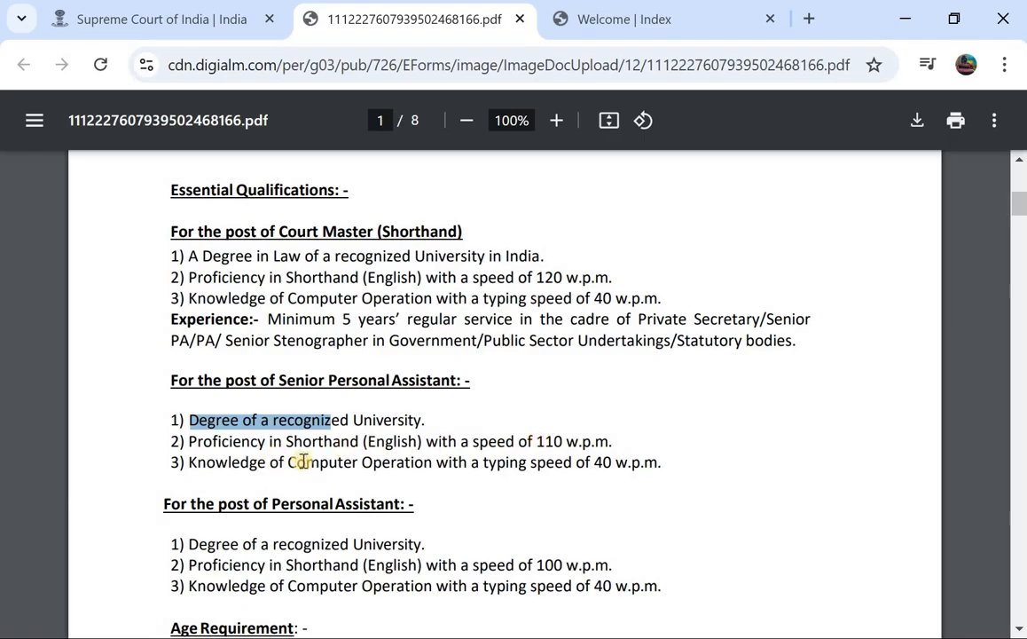
scroll(338, 461, down, 1)
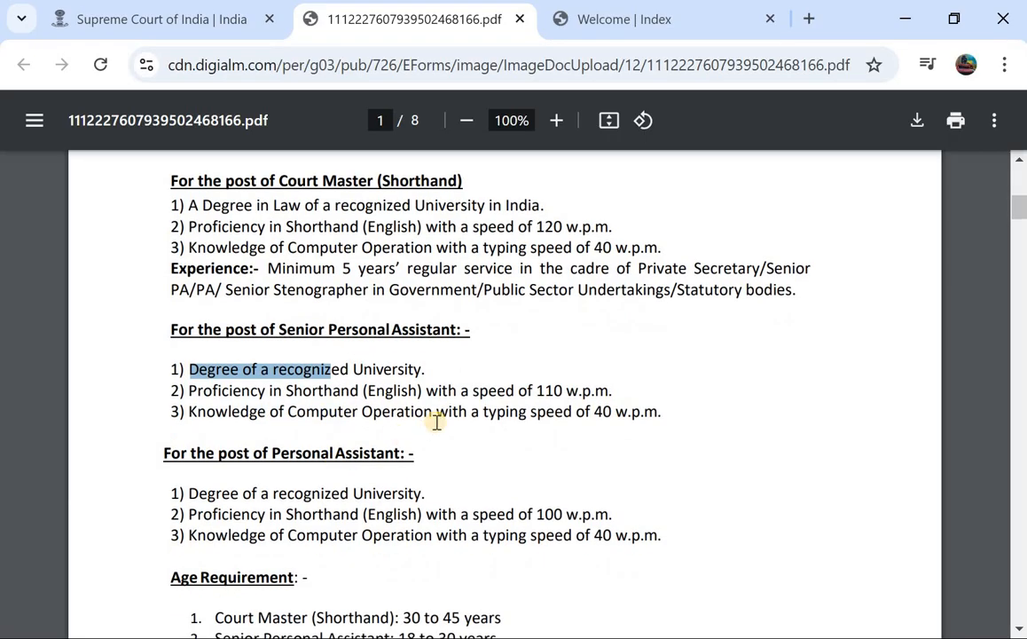
scroll(436, 422, down, 1)
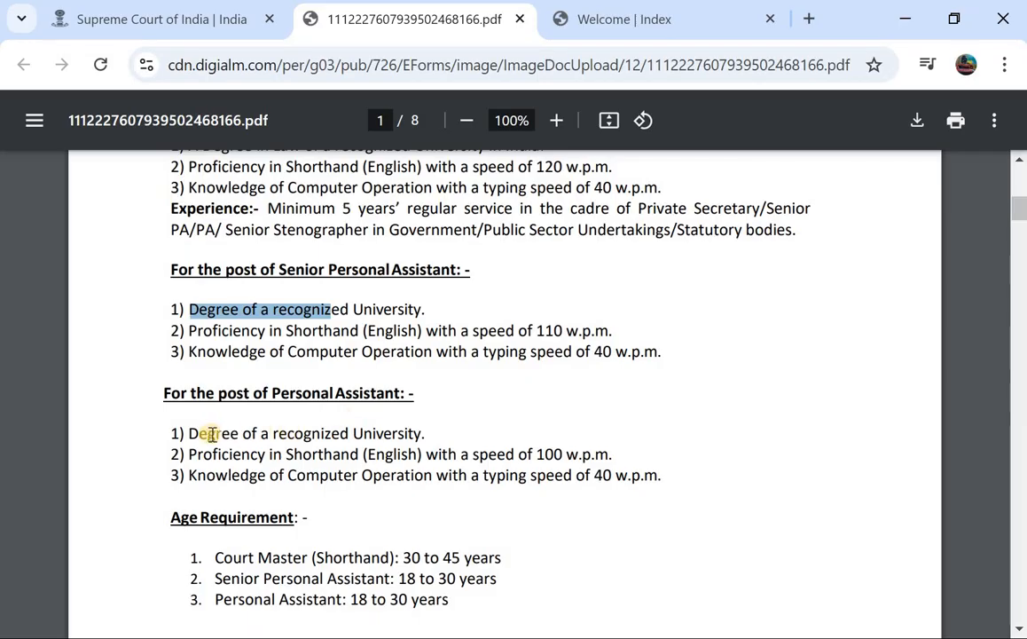
drag(209, 434, 280, 440)
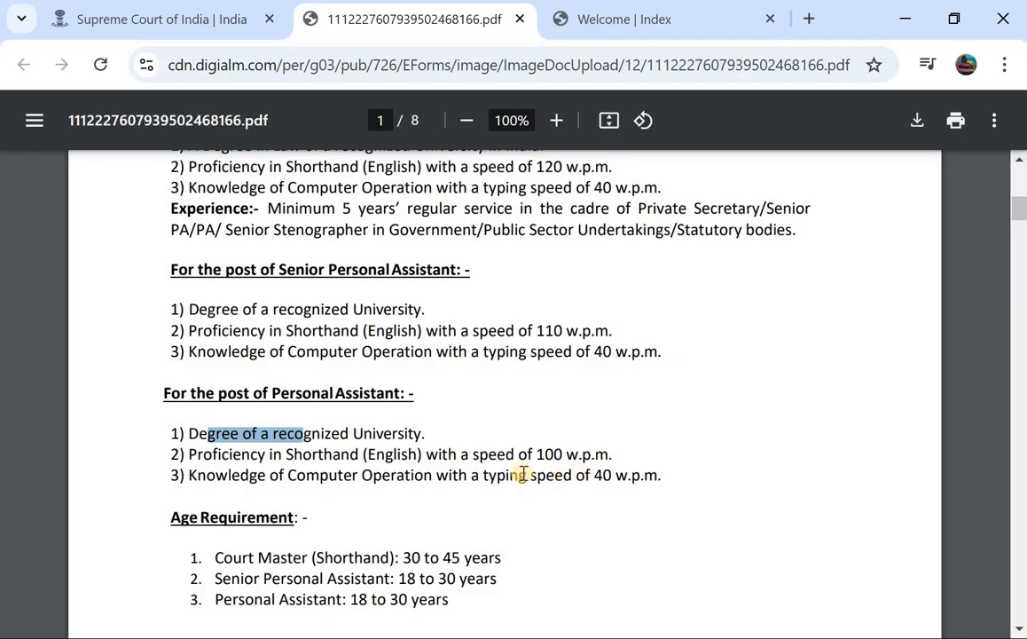
scroll(523, 475, down, 3)
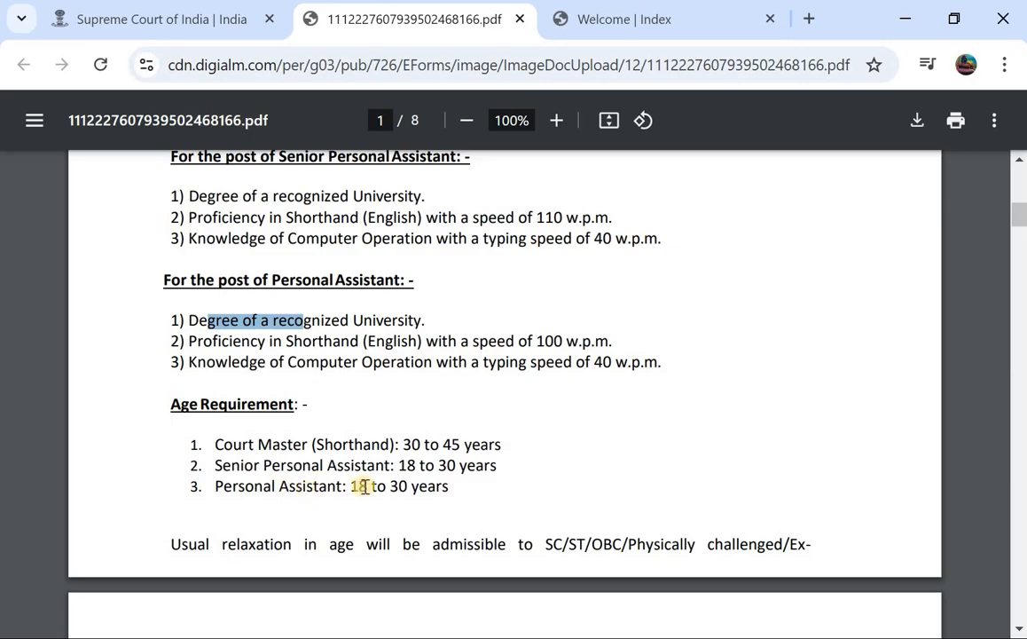
scroll(363, 486, down, 2)
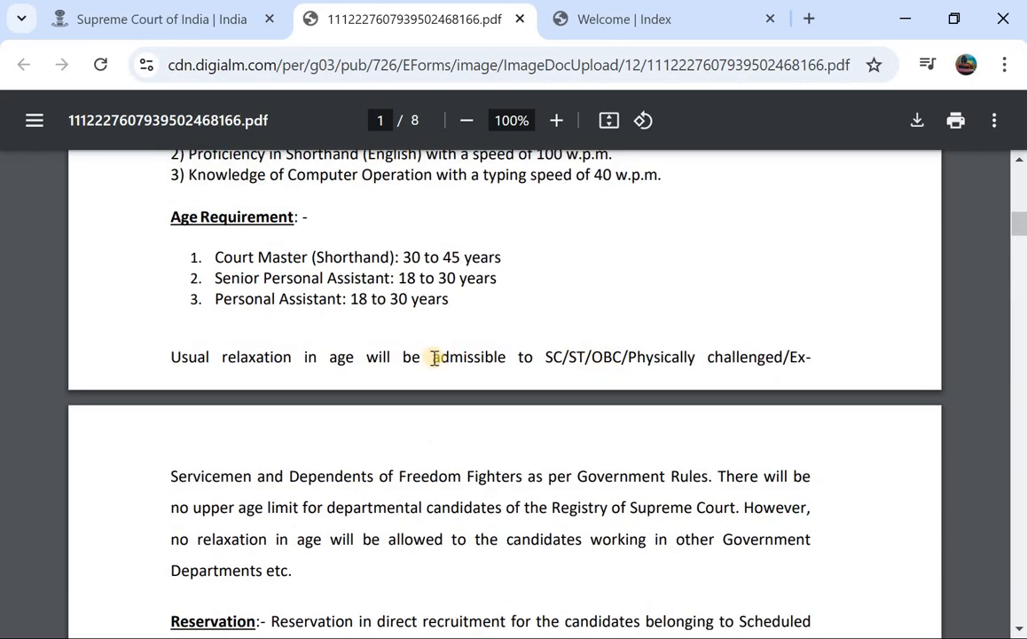
scroll(434, 356, down, 7)
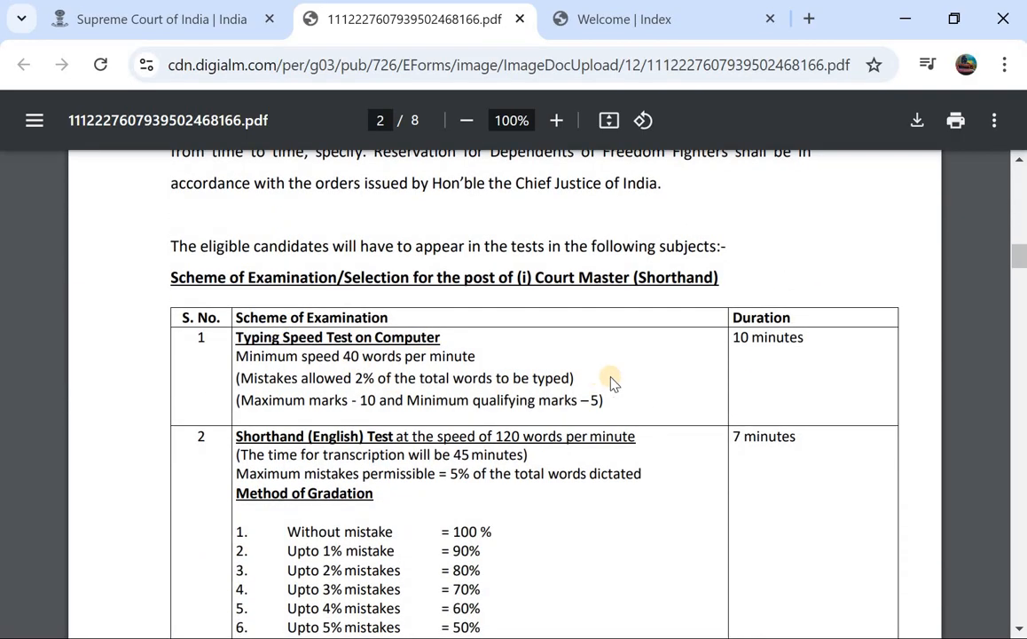
Scroll to page 6 and highlight the 1,000 General/OBC fee and 250 reserved-category fee.
scroll(631, 344, down, 2)
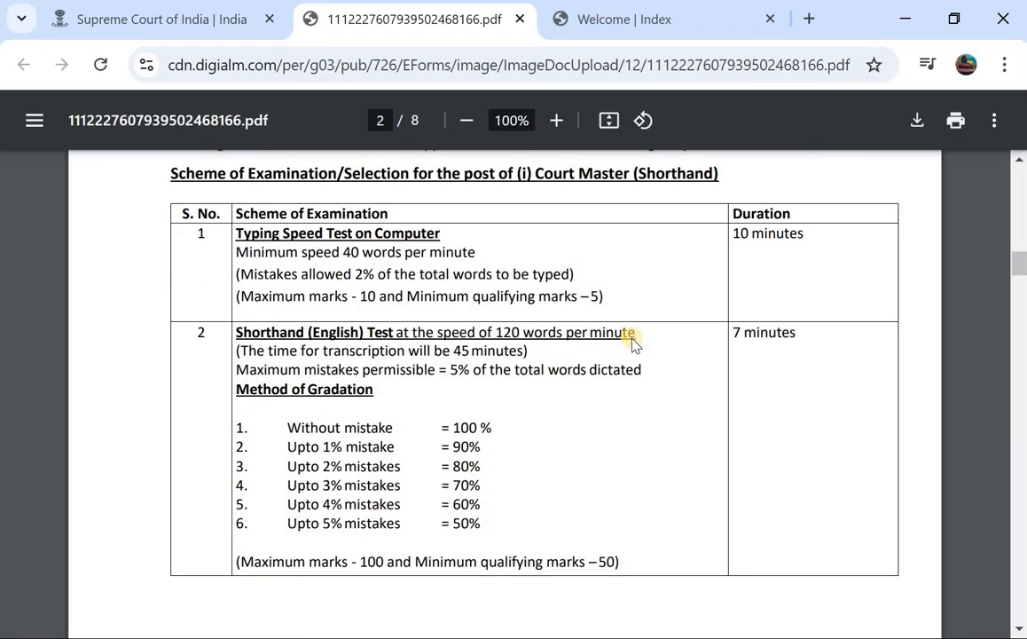
scroll(456, 320, down, 10)
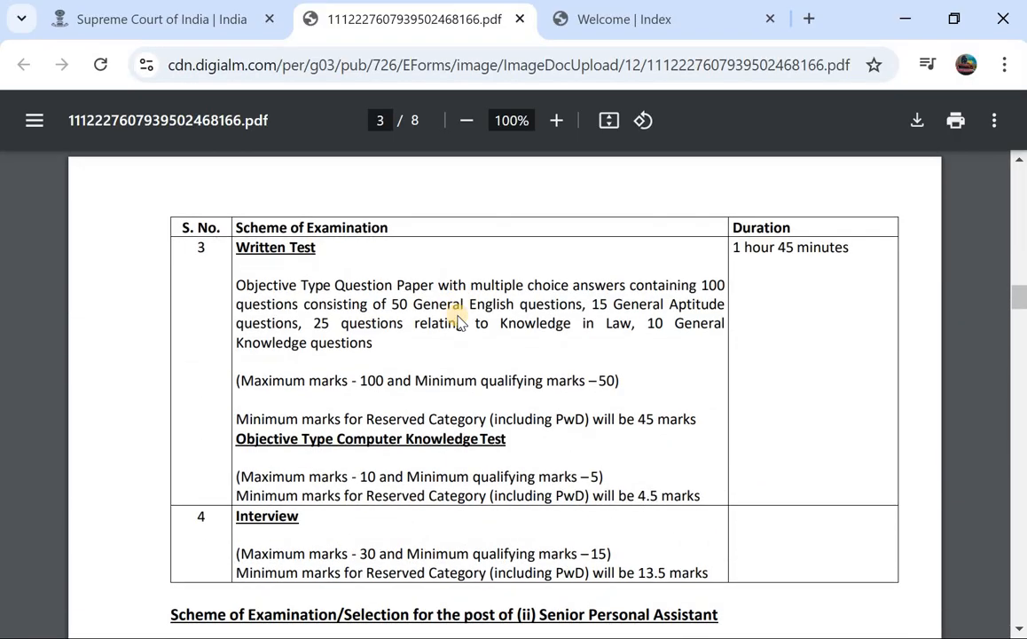
scroll(458, 321, down, 14)
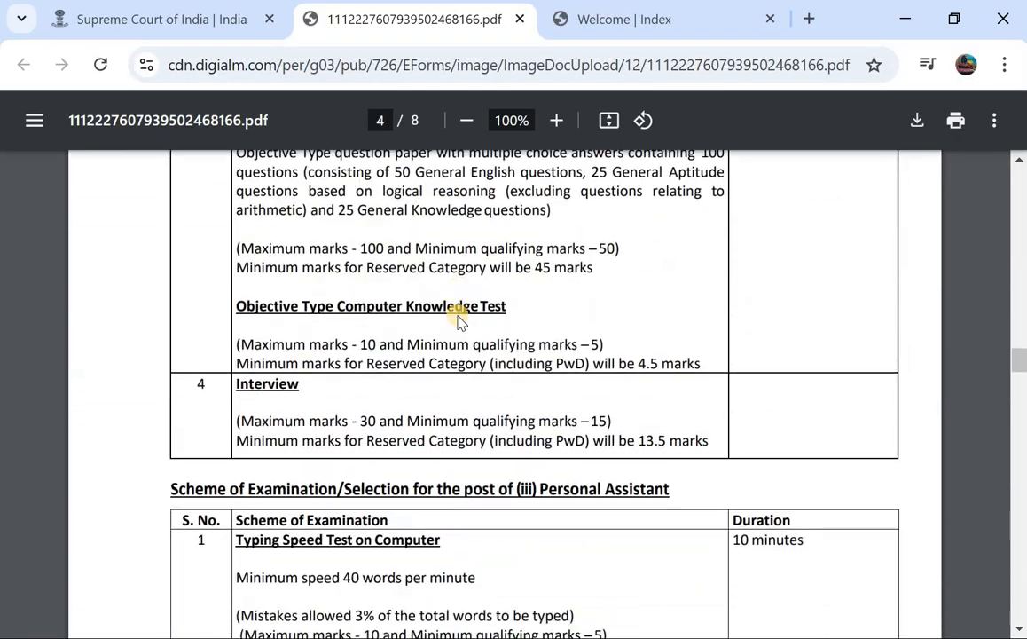
scroll(459, 321, down, 12)
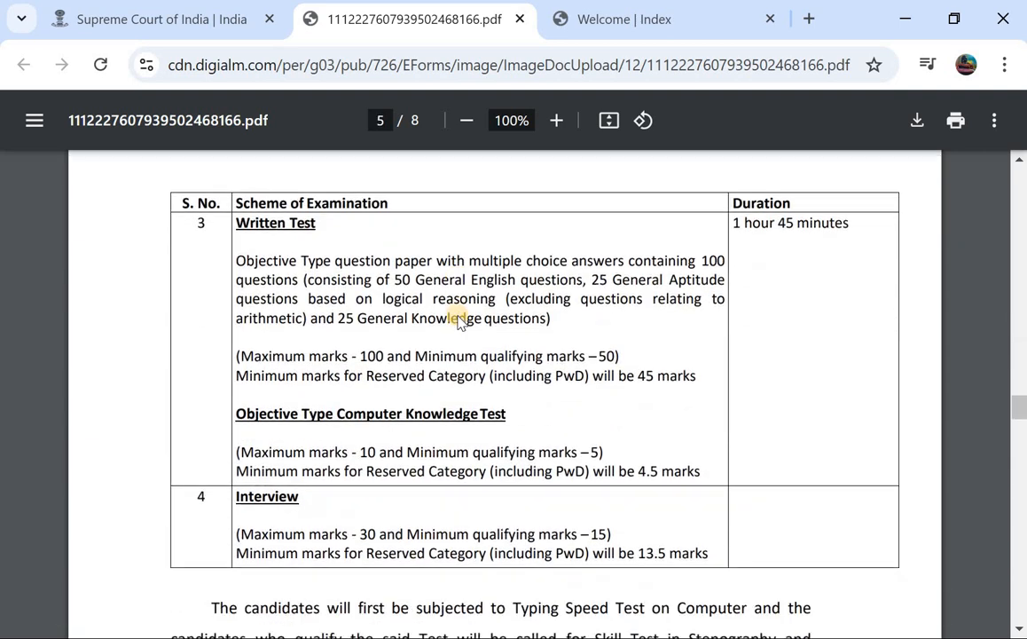
scroll(392, 333, down, 12)
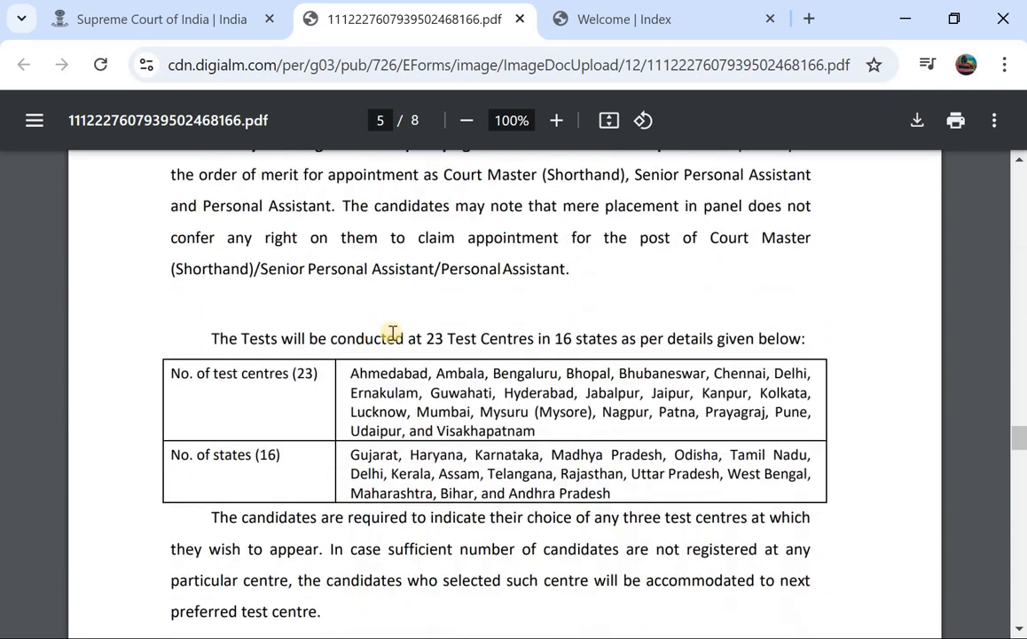
scroll(393, 333, down, 3)
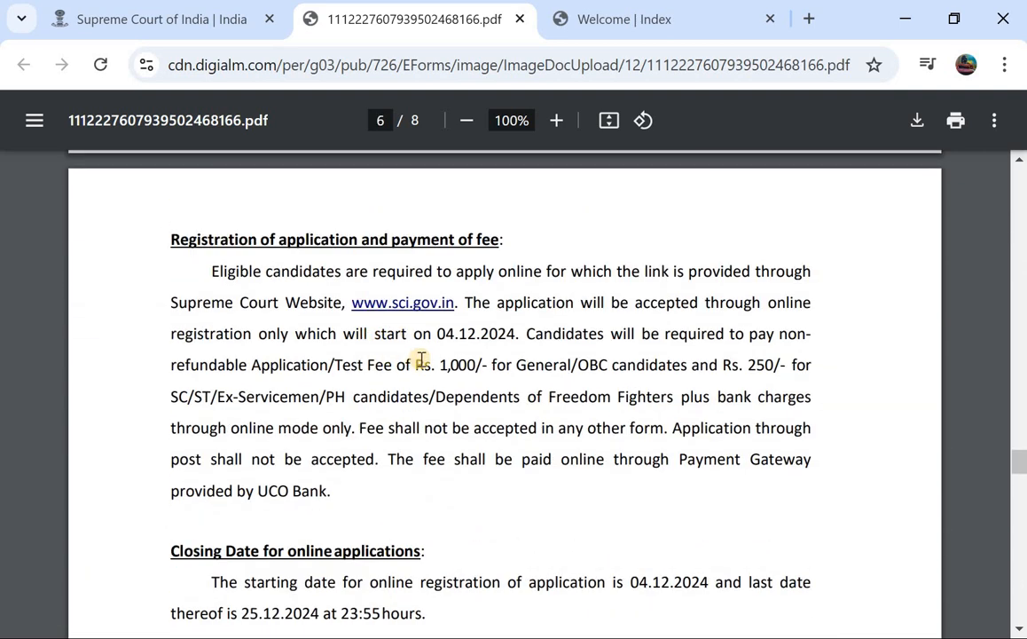
drag(443, 365, 521, 362)
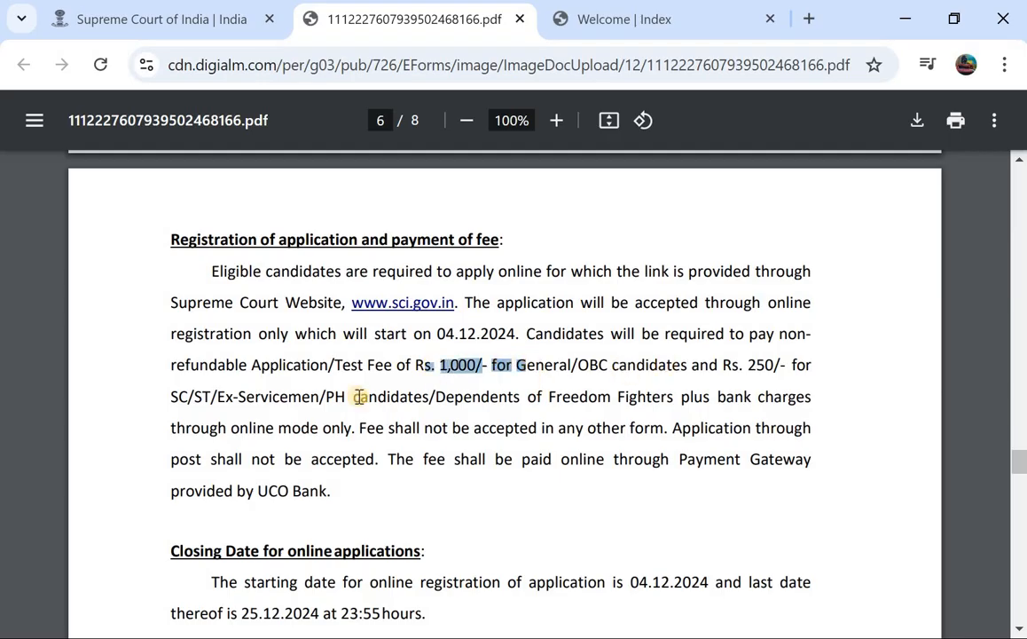
click(171, 402)
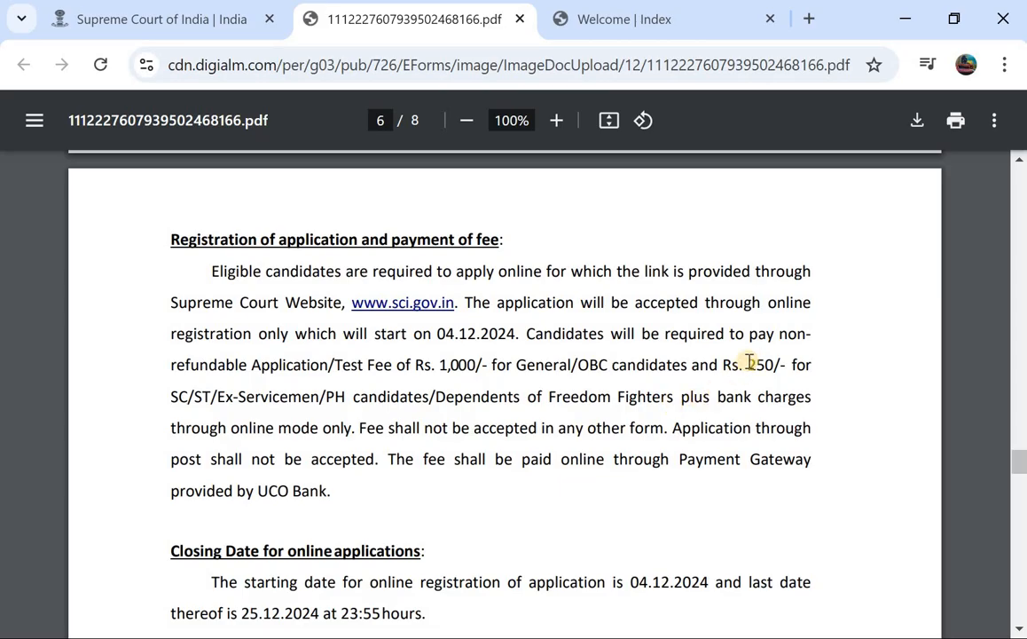
drag(747, 363, 805, 364)
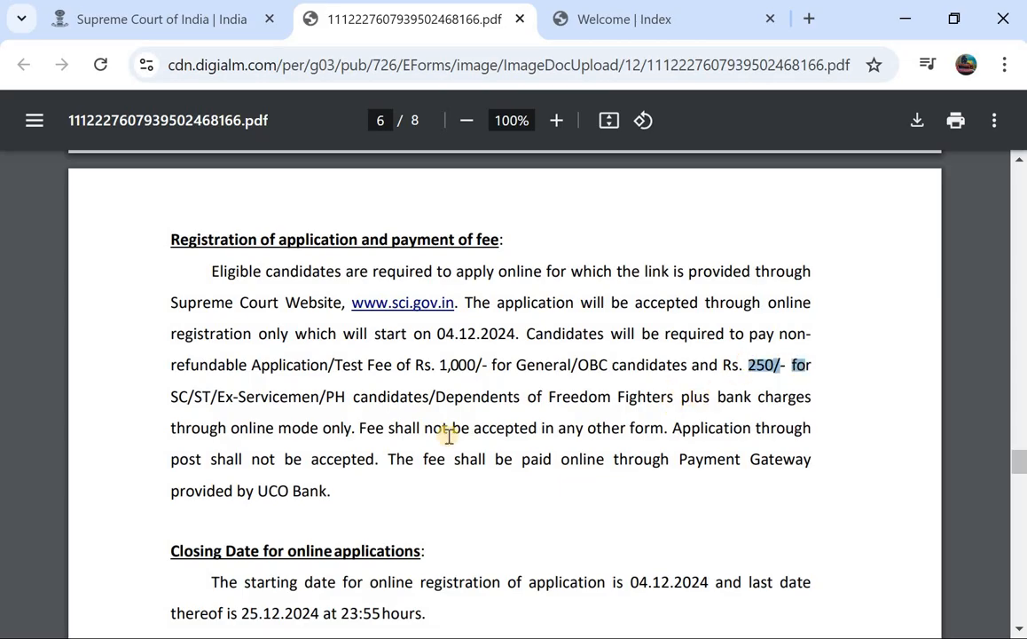
Finish reviewing the fee page and switch to the Welcome | Index application form tab.
scroll(449, 435, down, 2)
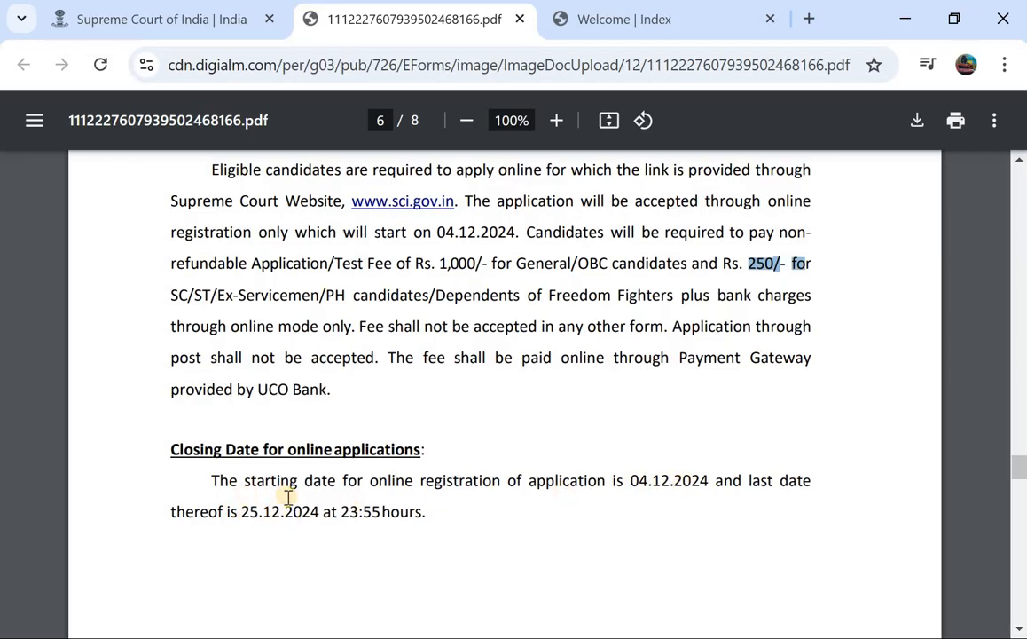
scroll(288, 498, down, 2)
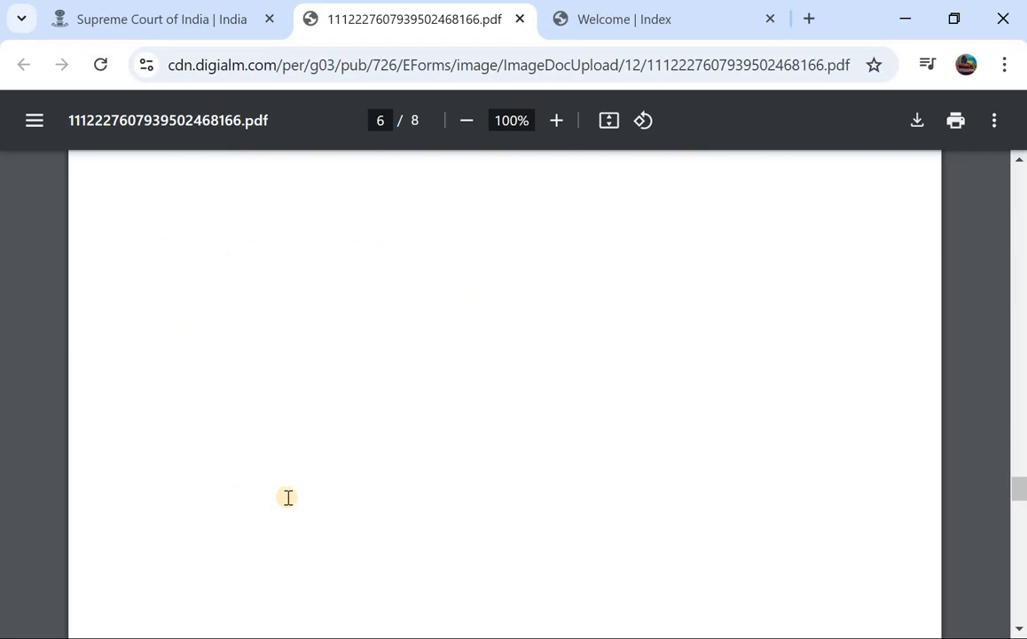
scroll(288, 497, up, 9)
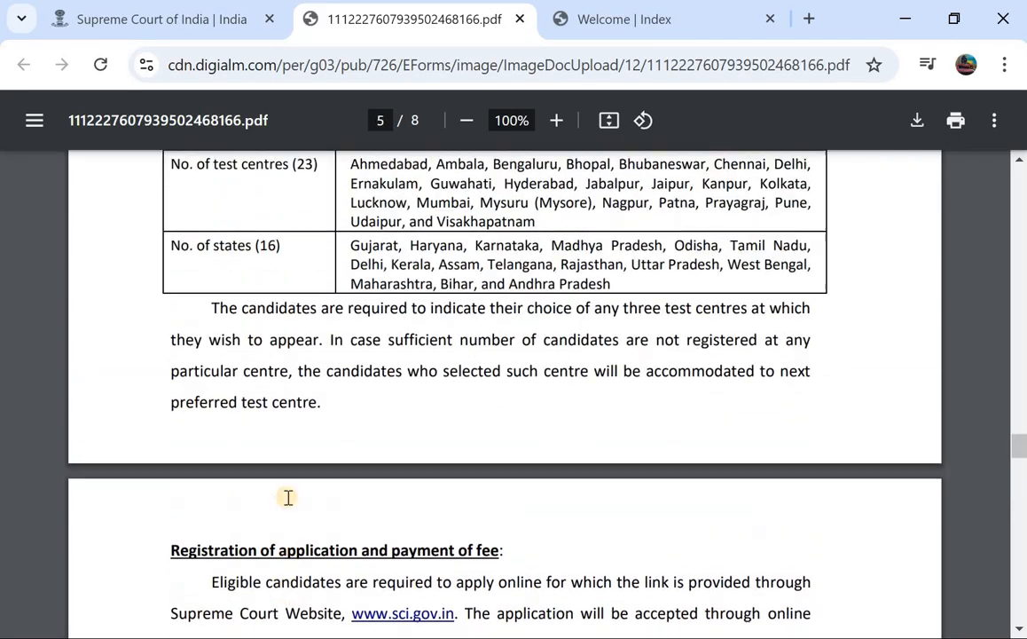
scroll(288, 498, up, 4)
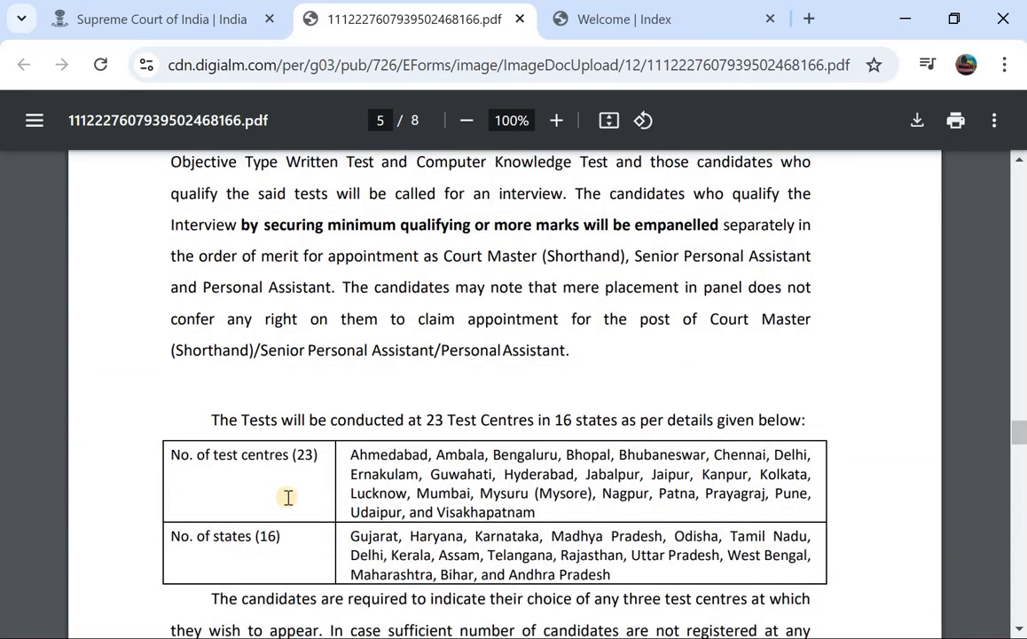
key(ctrl+Tab)
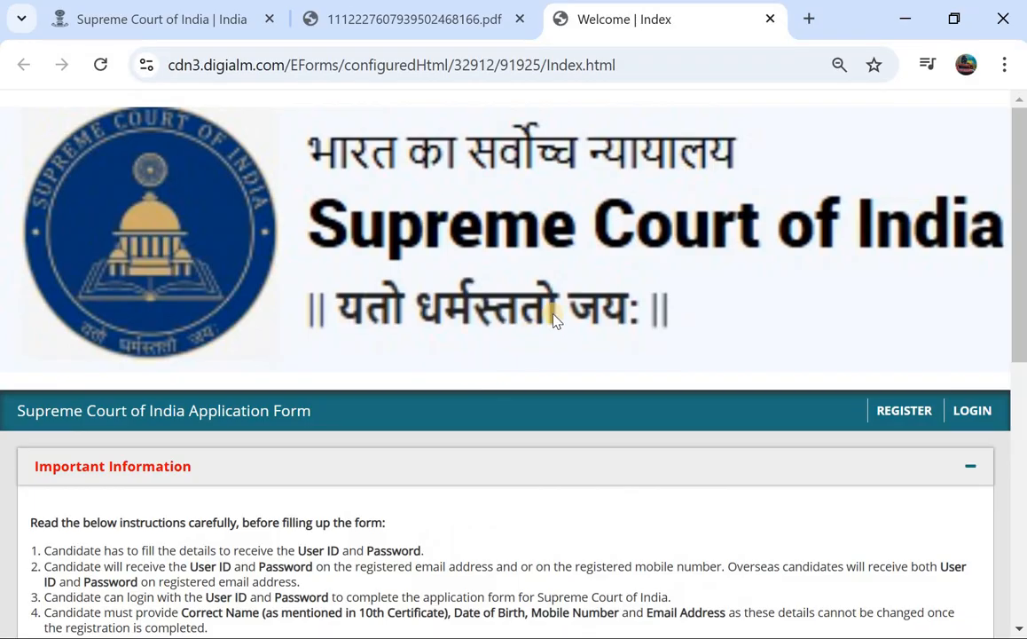
Review the application index page, then open the REGISTER page in a new tab.
scroll(493, 328, down, 1)
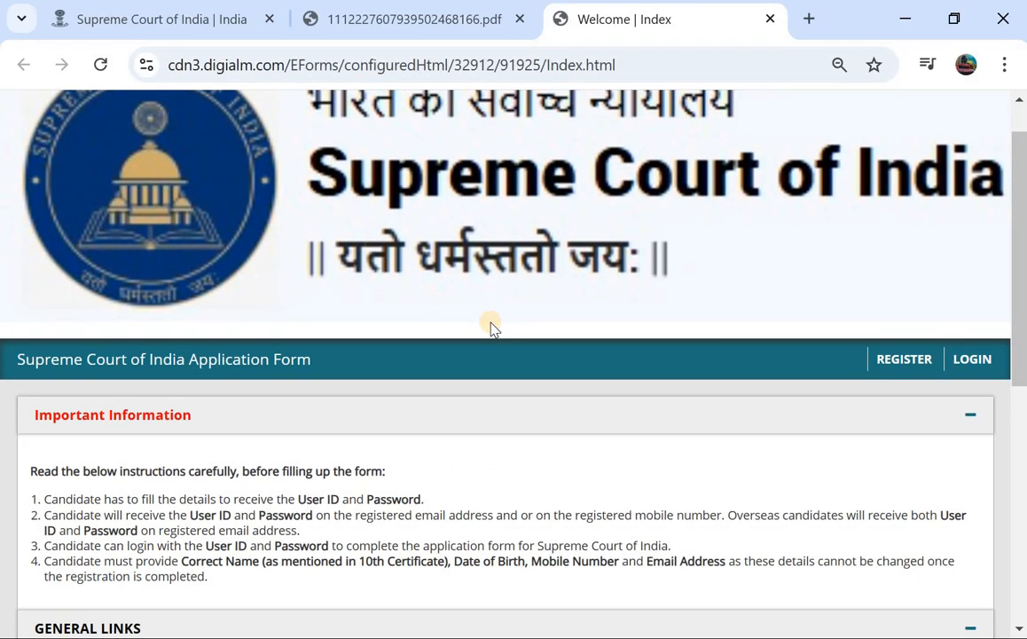
scroll(494, 328, down, 4)
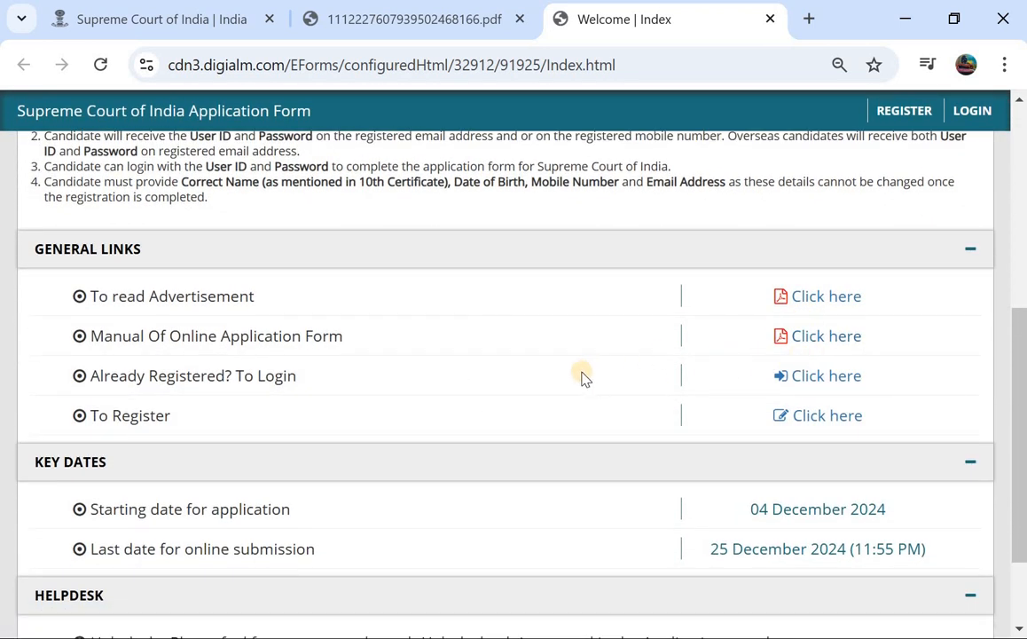
scroll(583, 378, down, 2)
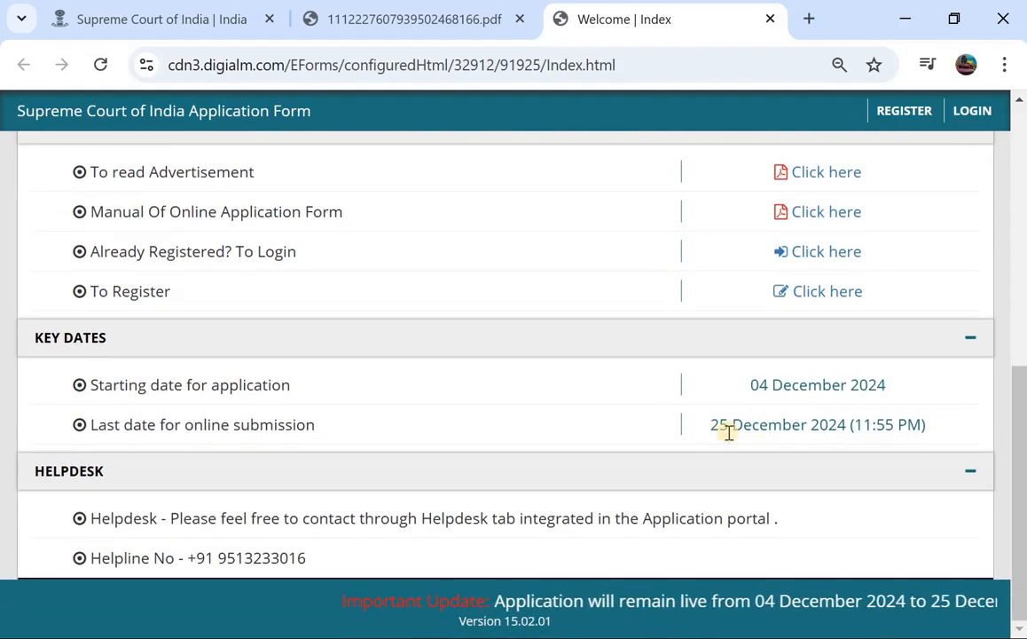
scroll(647, 382, up, 3)
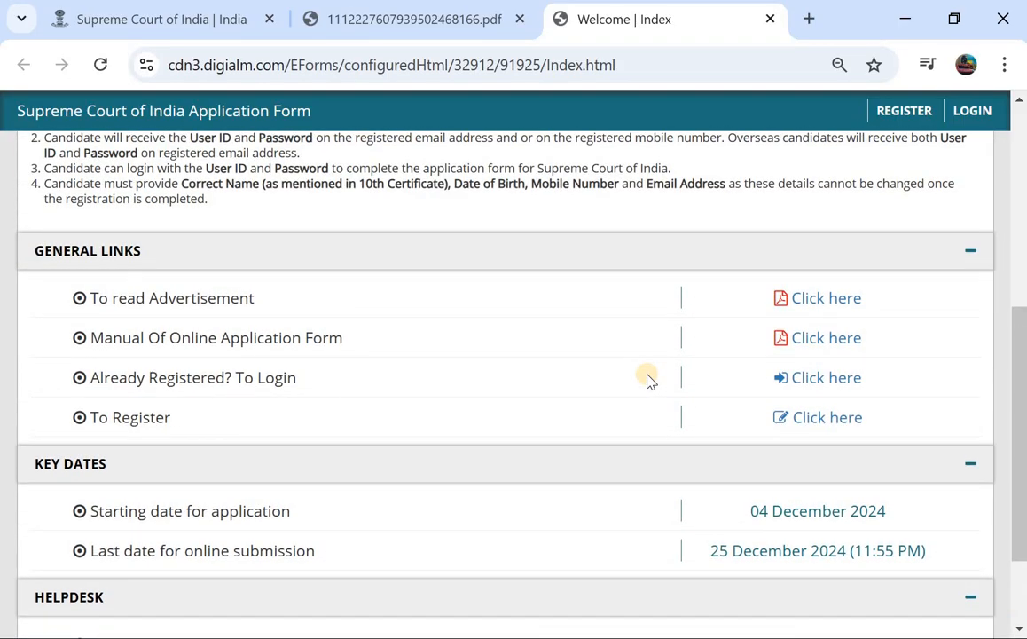
scroll(648, 380, up, 3)
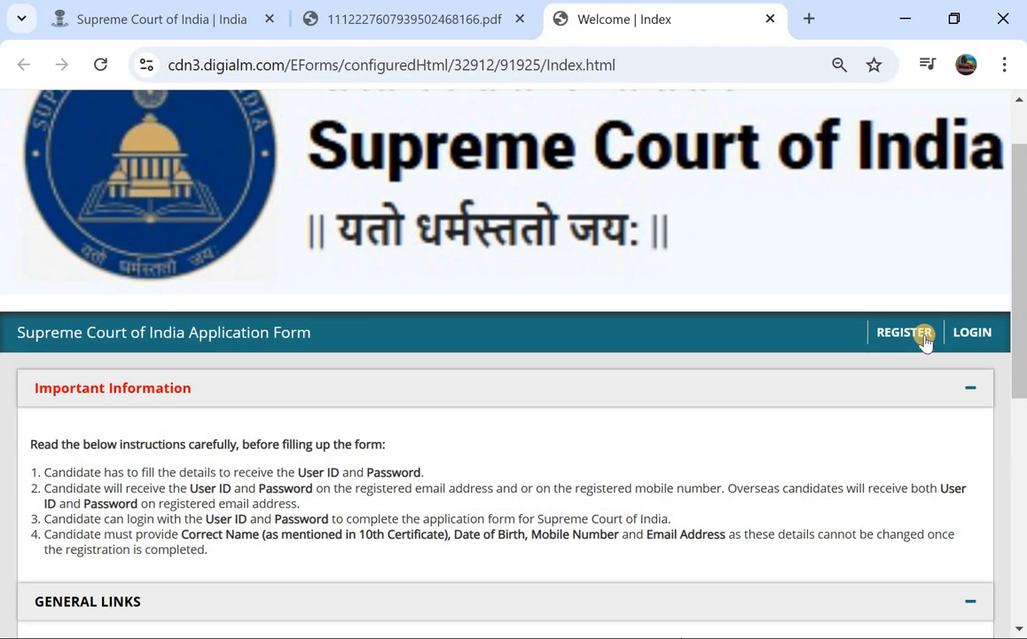
click(904, 333)
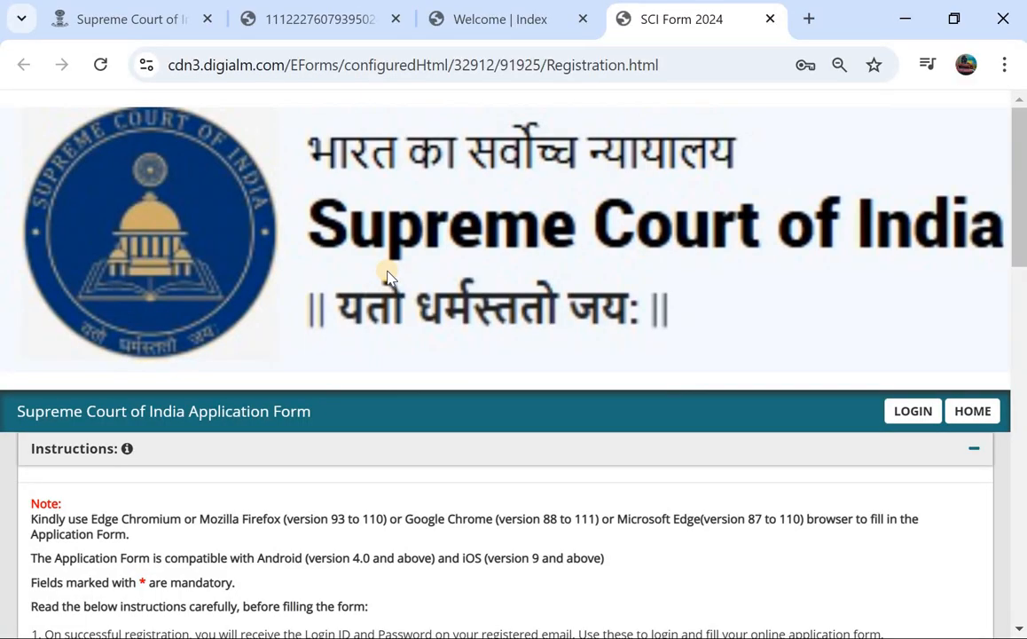
Choose Personal Assistant as the post to apply for.
scroll(388, 275, down, 3)
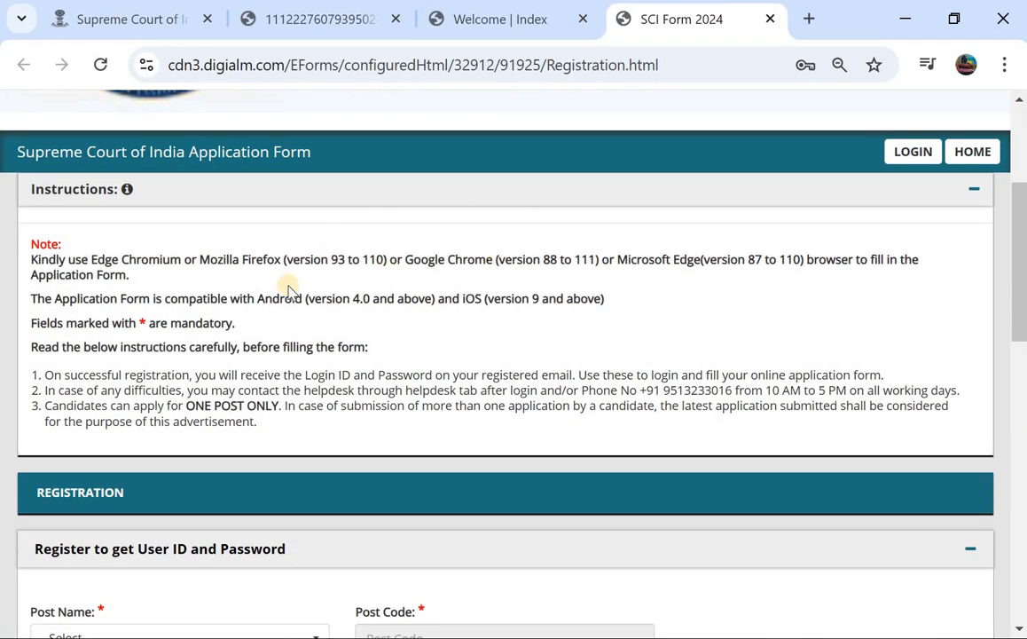
scroll(400, 298, down, 3)
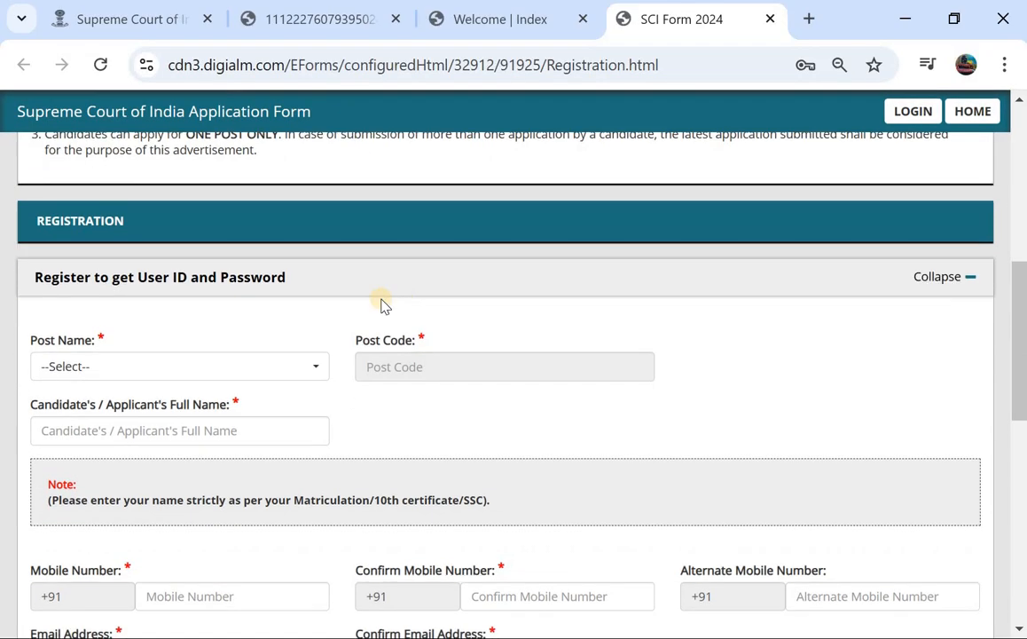
click(176, 362)
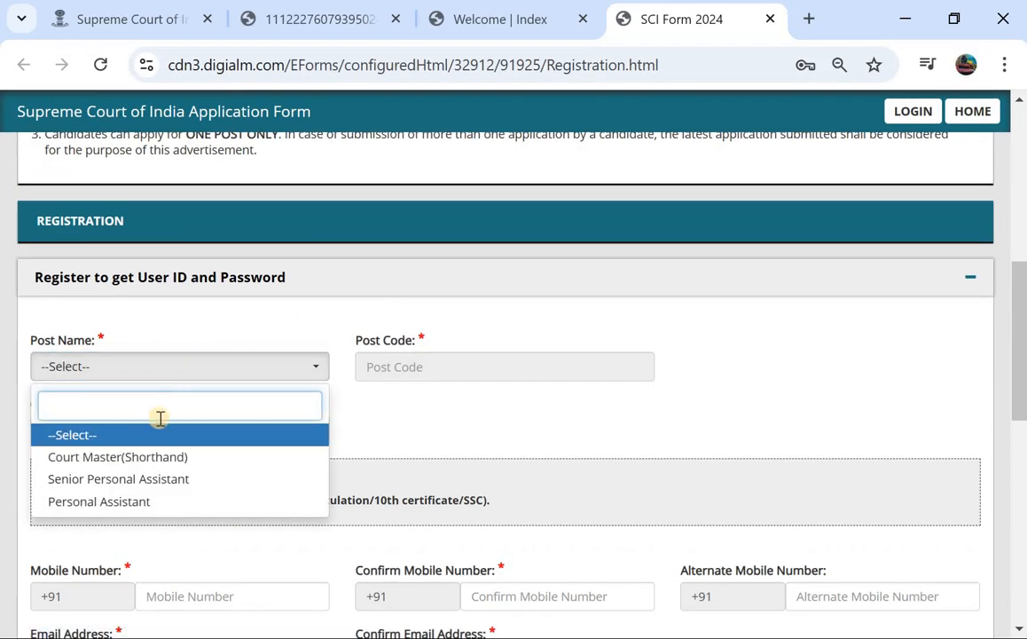
click(163, 502)
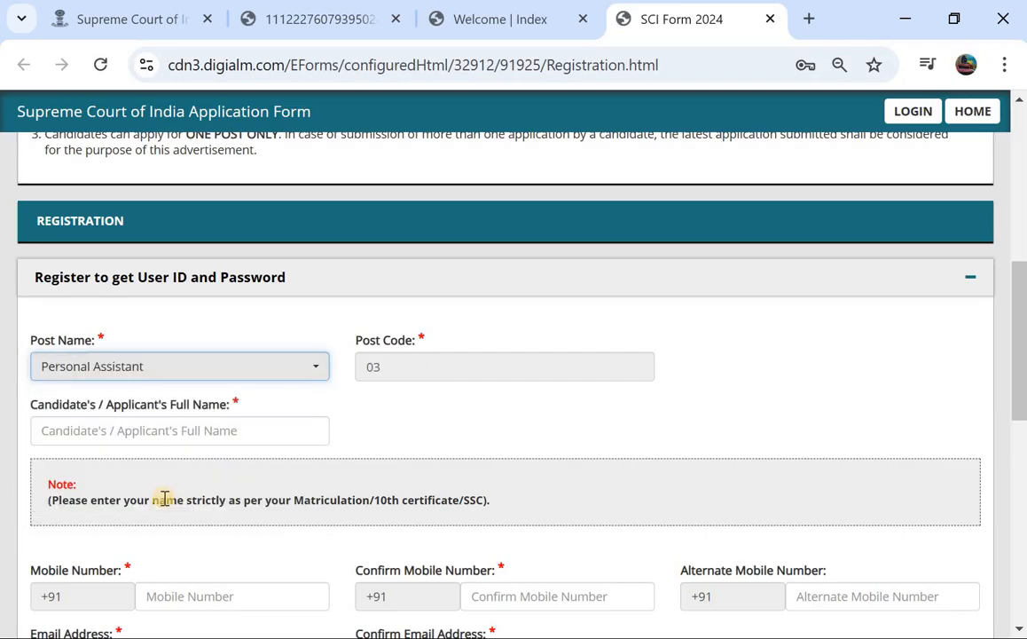
click(262, 377)
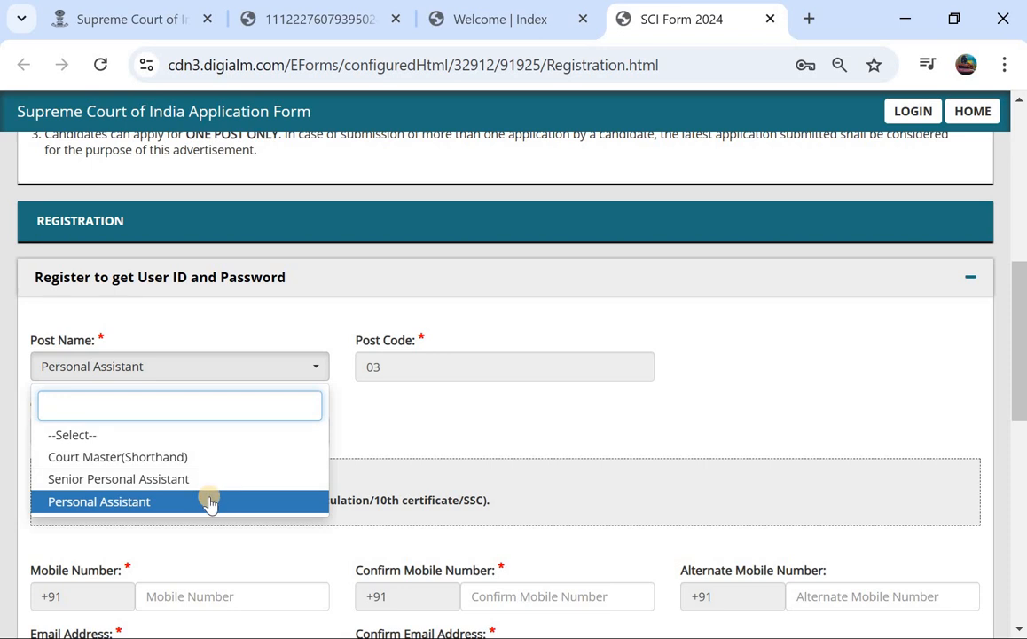
click(209, 502)
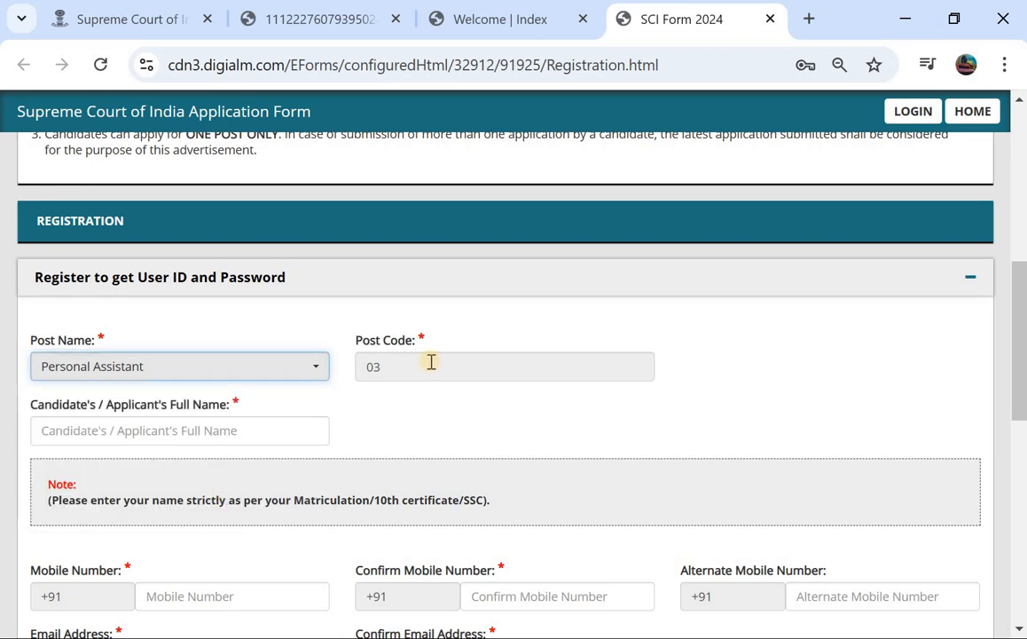
Fill in the mobile number field and type the candidate's full name.
scroll(430, 362, down, 3)
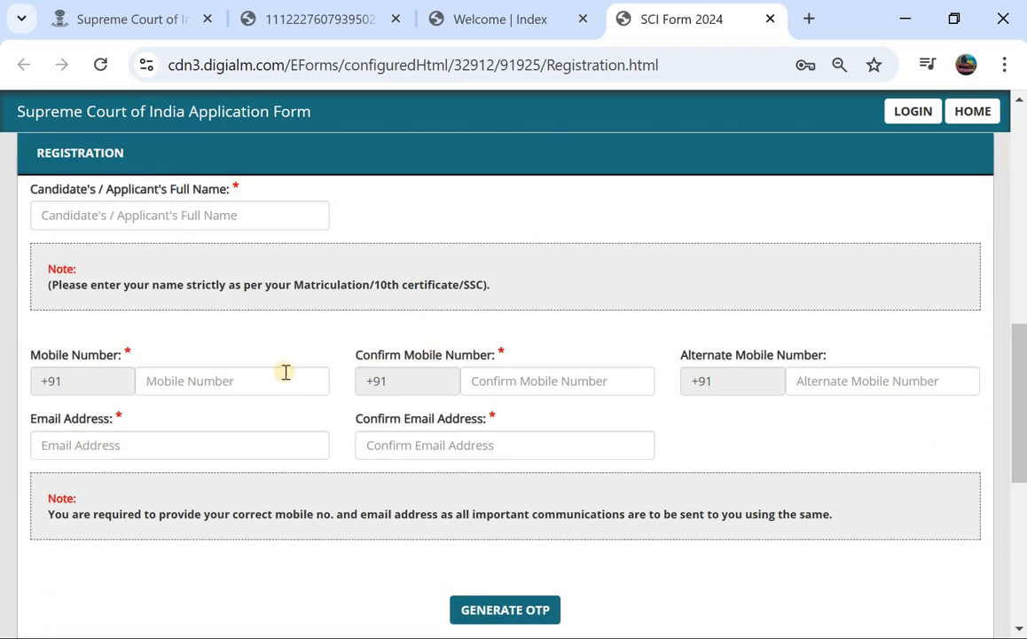
click(238, 381)
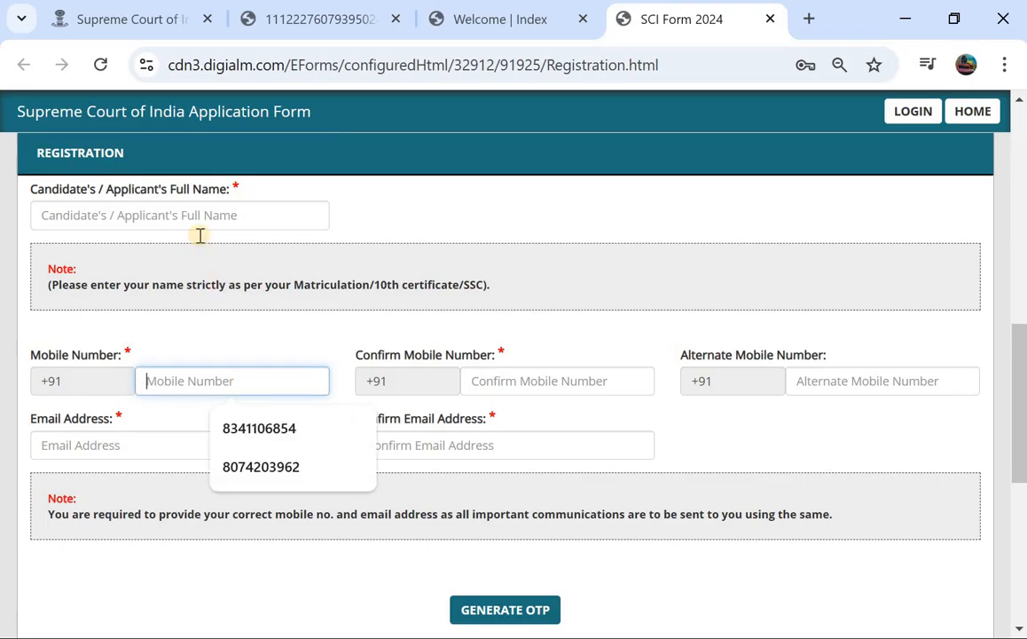
scroll(199, 235, up, 1)
click(200, 234)
scroll(200, 234, up, 1)
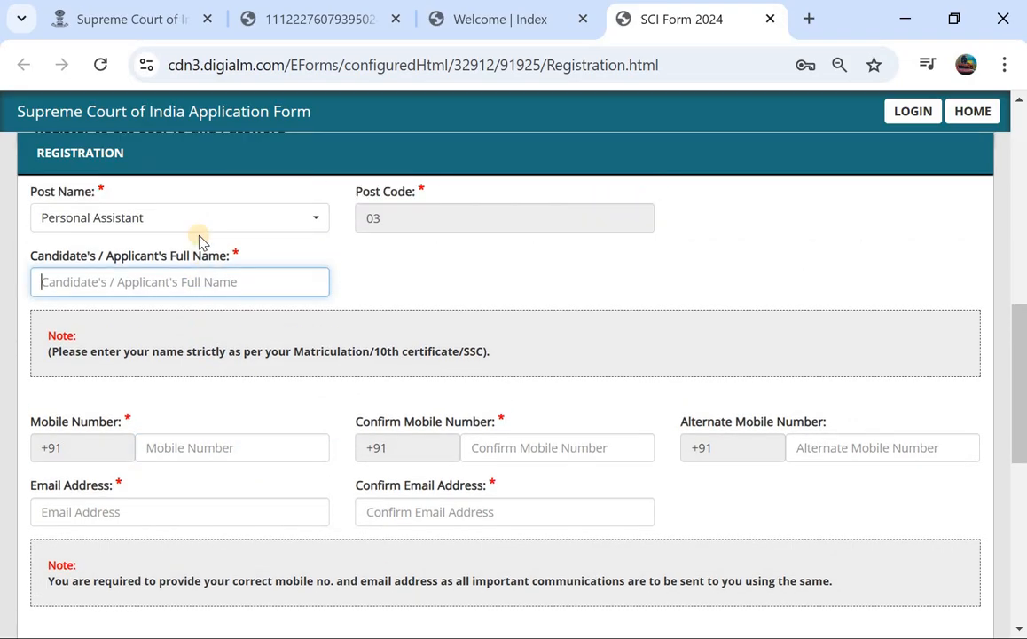
text(RAJENDER)
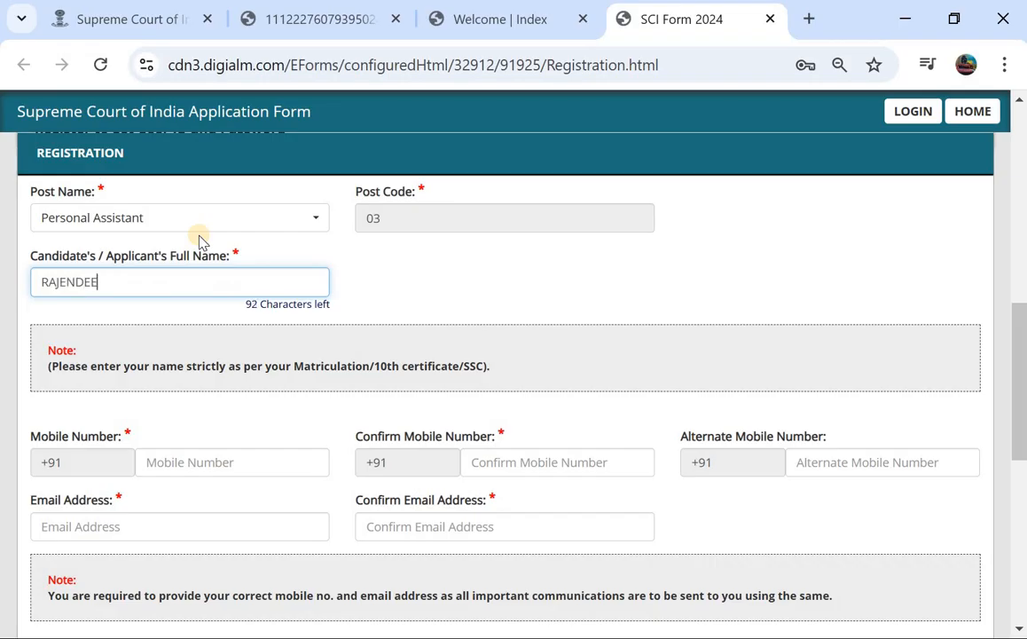
scroll(200, 236, down, 2)
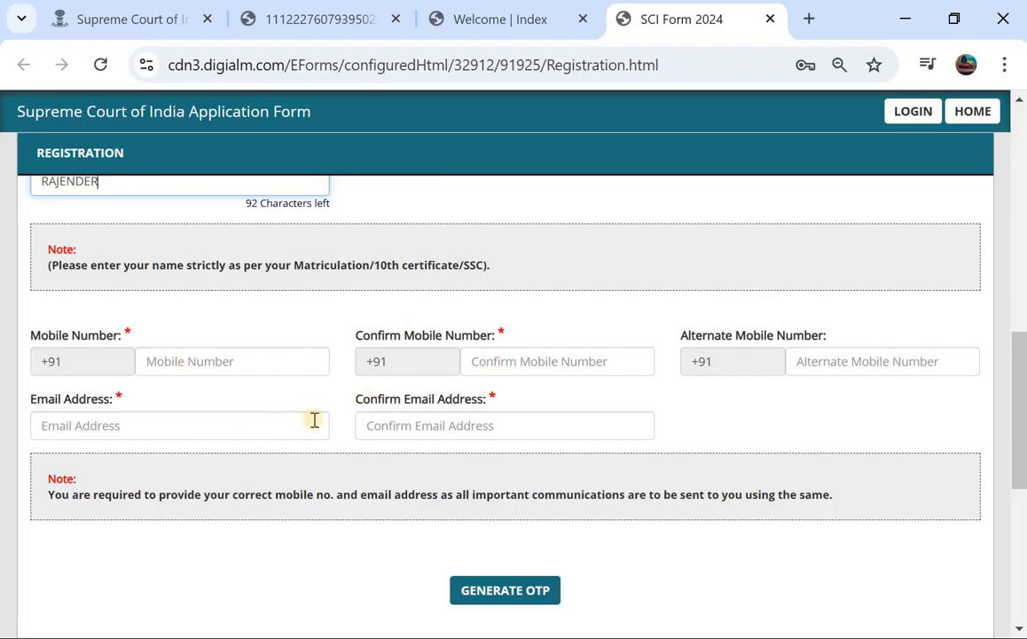
scroll(398, 430, down, 1)
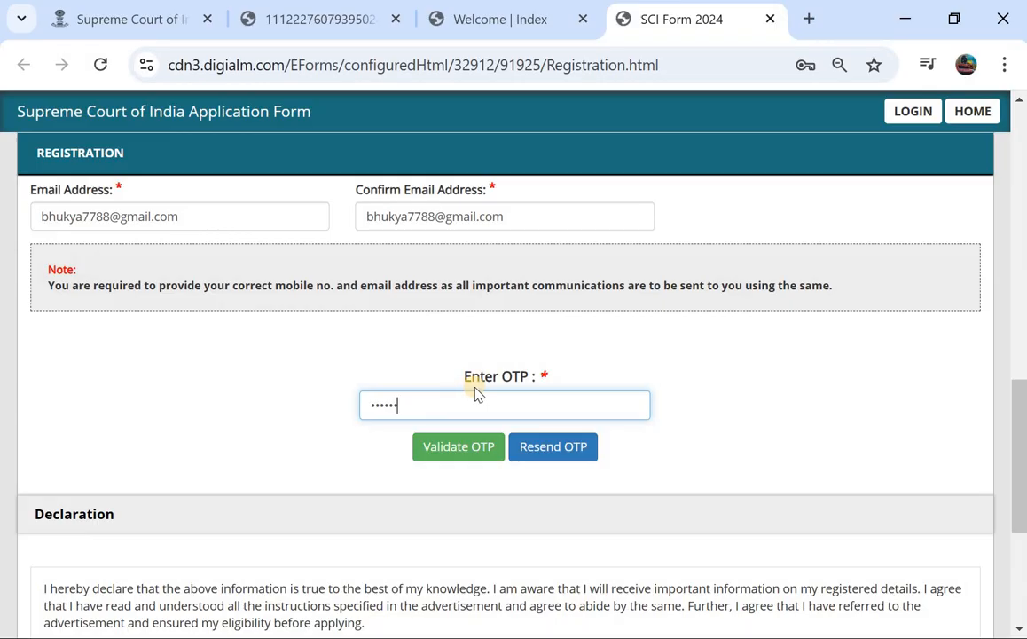
Validate the OTP, dismiss the success alert and tick I Agree on the declaration.
click(443, 448)
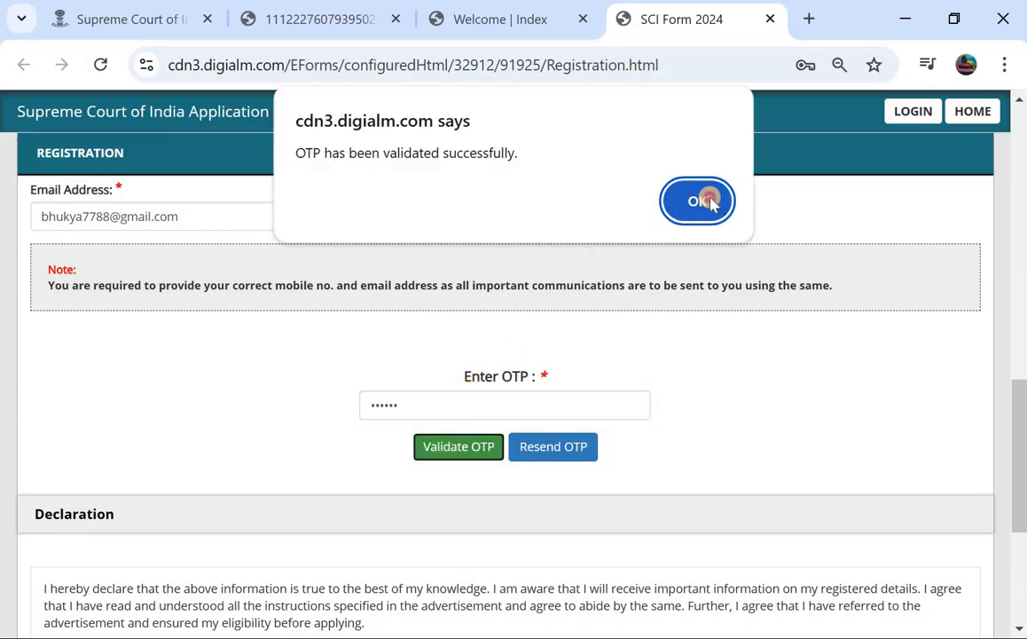
click(709, 201)
scroll(470, 406, down, 1)
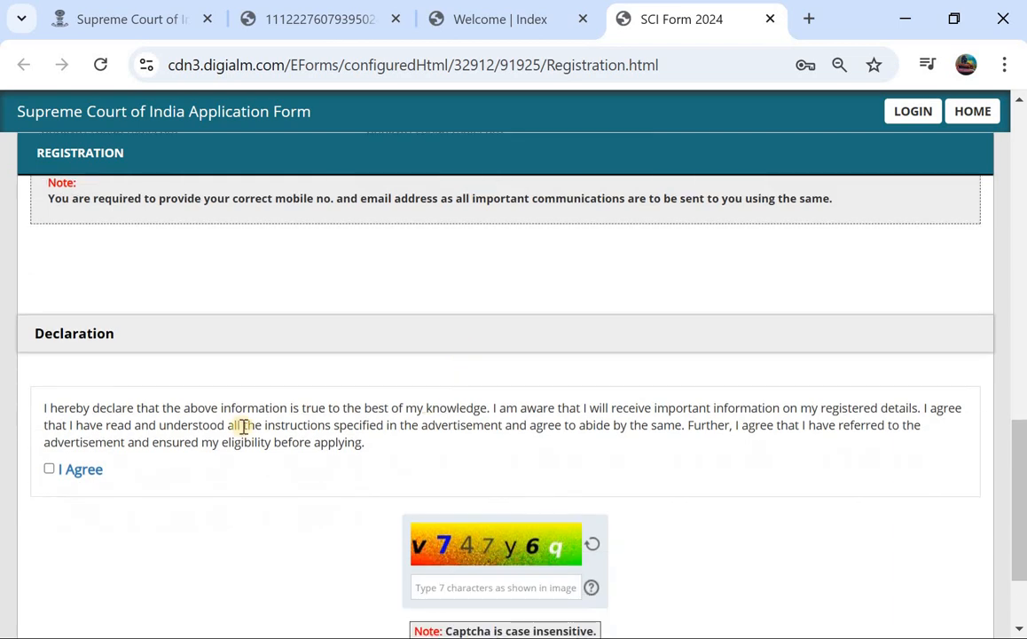
click(50, 470)
Enter the captcha characters and reverify to show the entered-details table.
scroll(470, 417, down, 1)
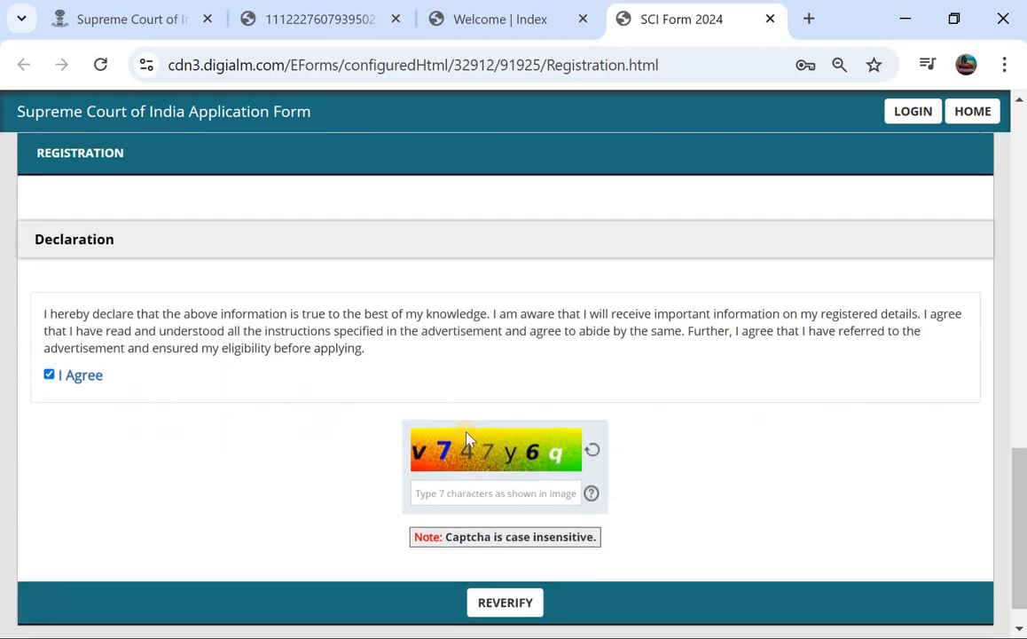
click(482, 485)
text(v747y6q)
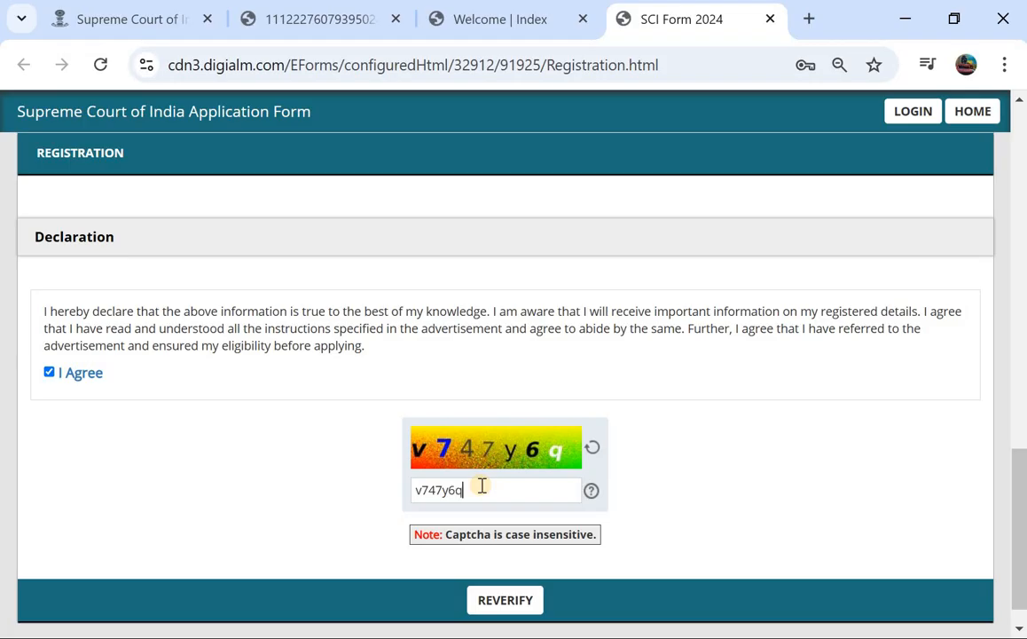
scroll(482, 485, down, 1)
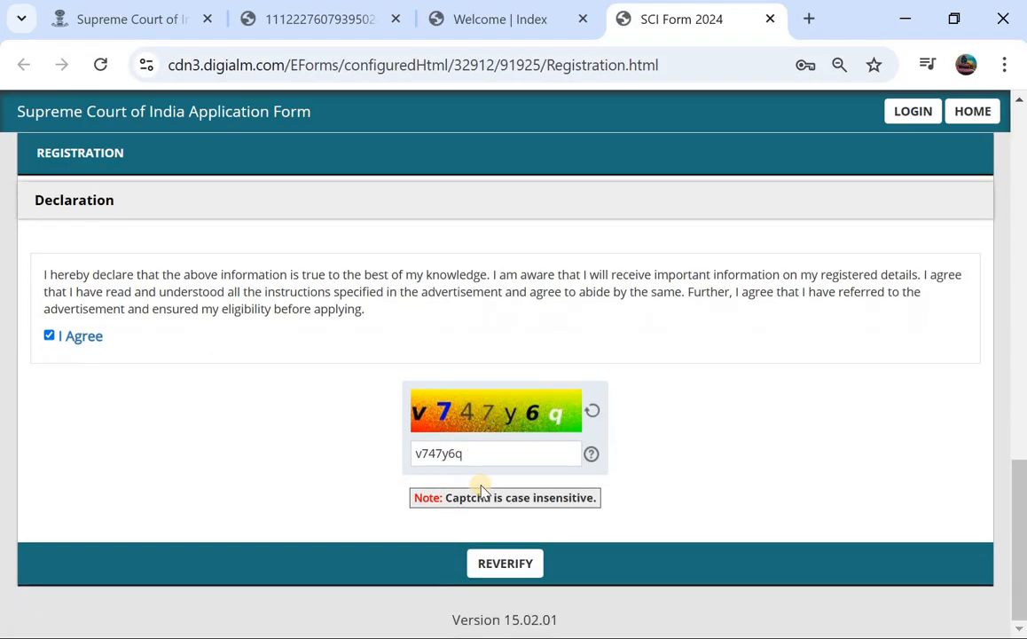
click(506, 565)
scroll(472, 408, down, 3)
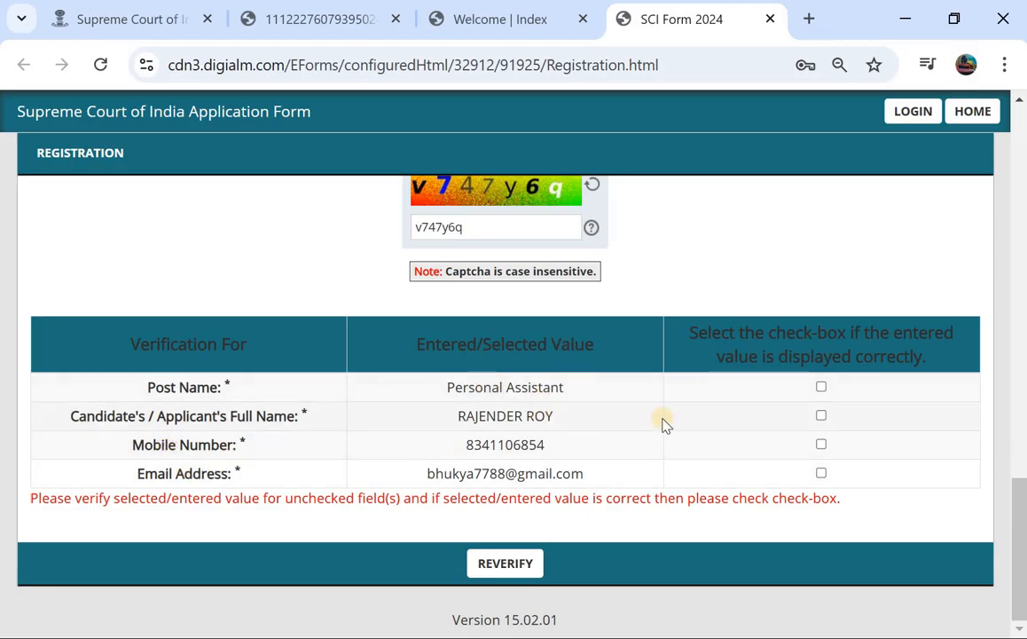
Confirm post, name, mobile and e-mail checkboxes, submit, and accept the privacy notice and alert.
click(820, 389)
click(820, 416)
click(820, 473)
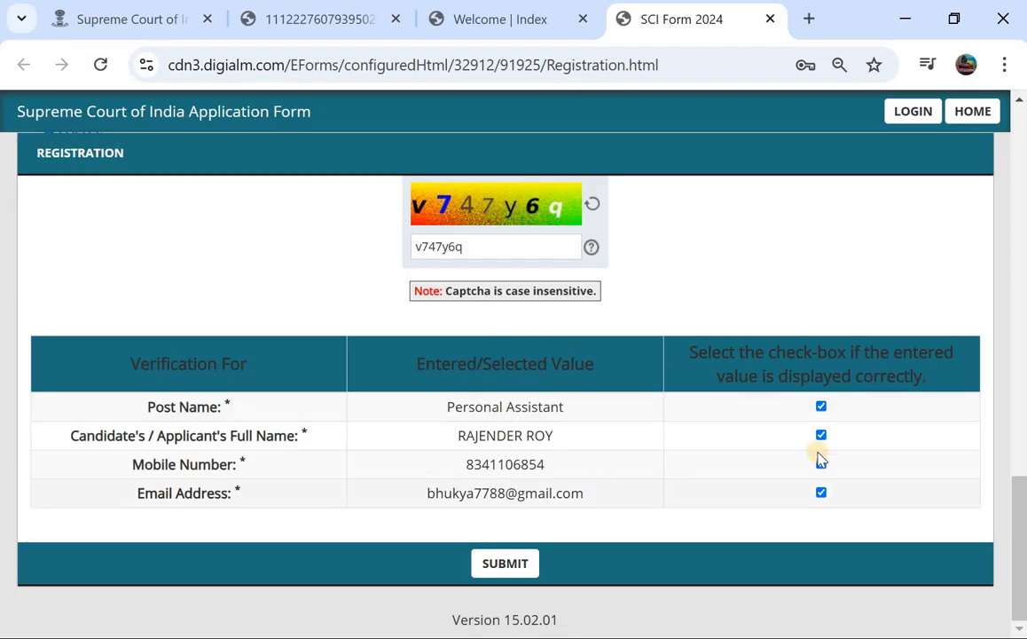
click(499, 564)
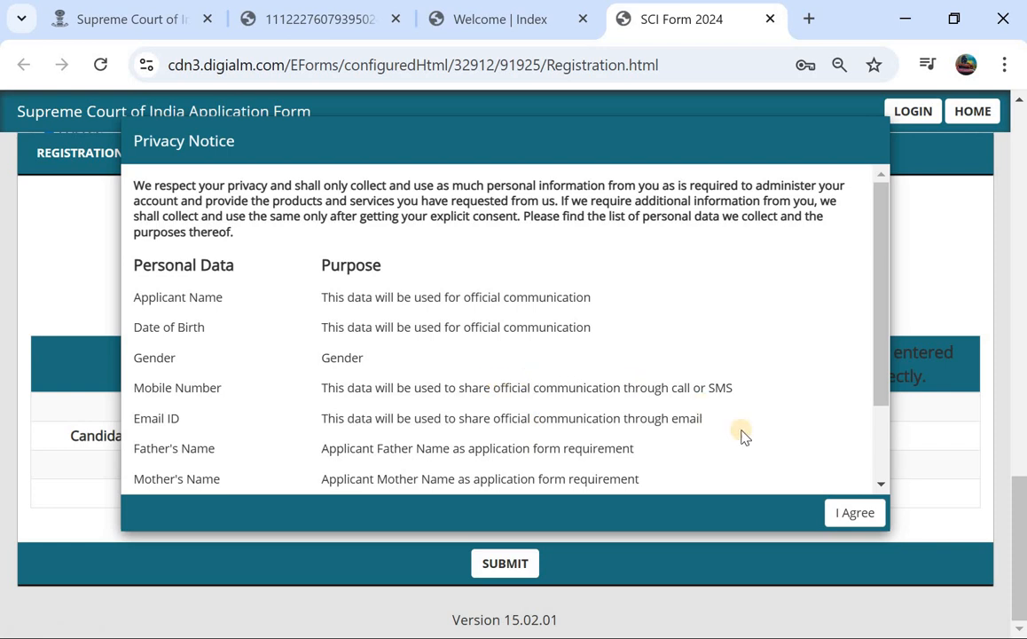
click(852, 513)
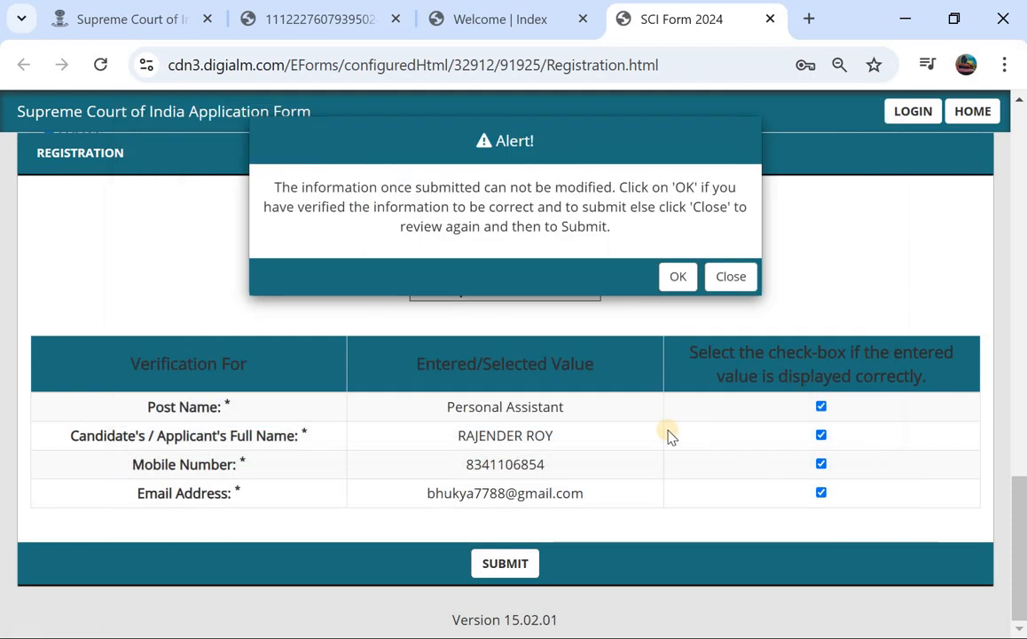
click(676, 277)
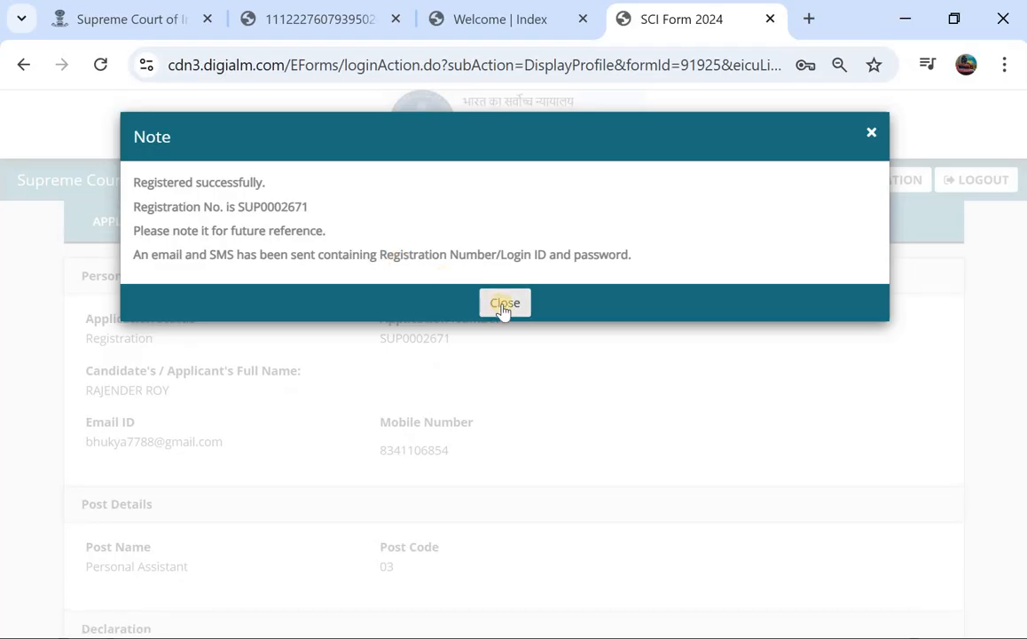
Close the registration-number note and go to the application form from the profile.
click(503, 303)
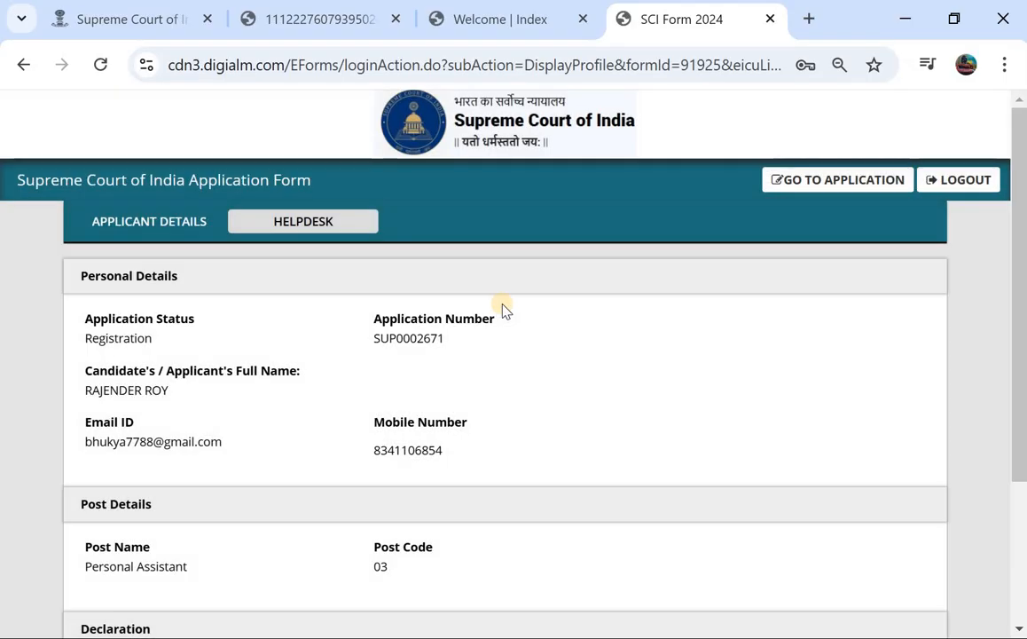
scroll(503, 308, down, 1)
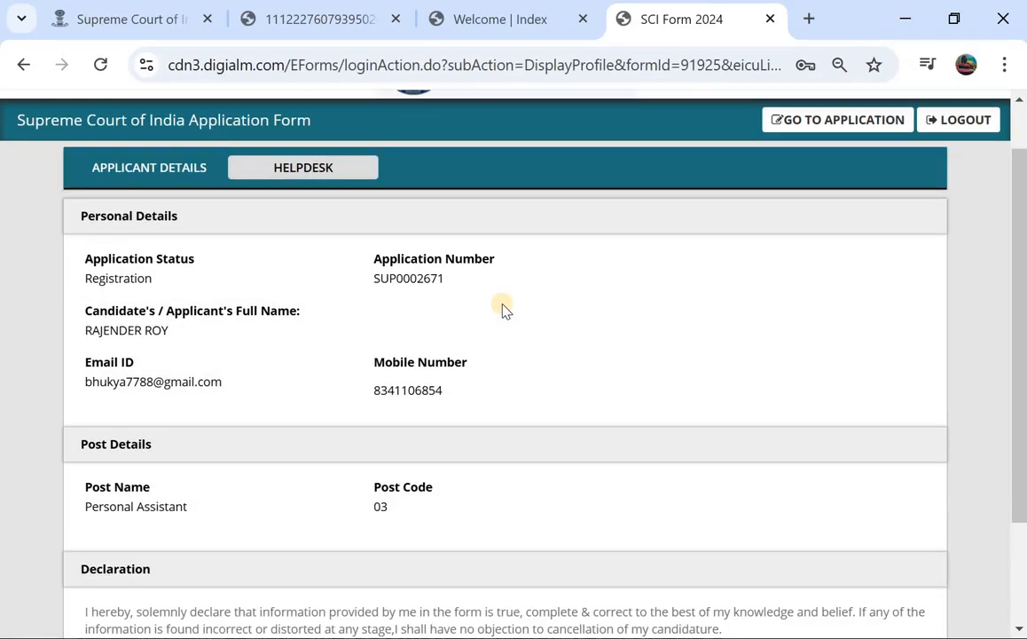
scroll(509, 346, down, 2)
scroll(509, 345, up, 3)
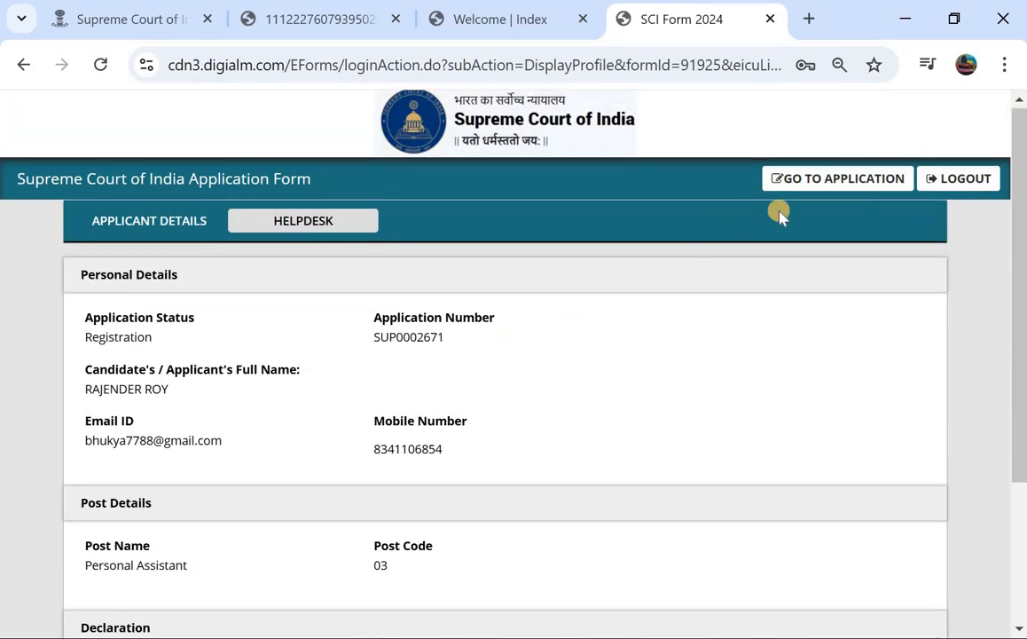
click(826, 177)
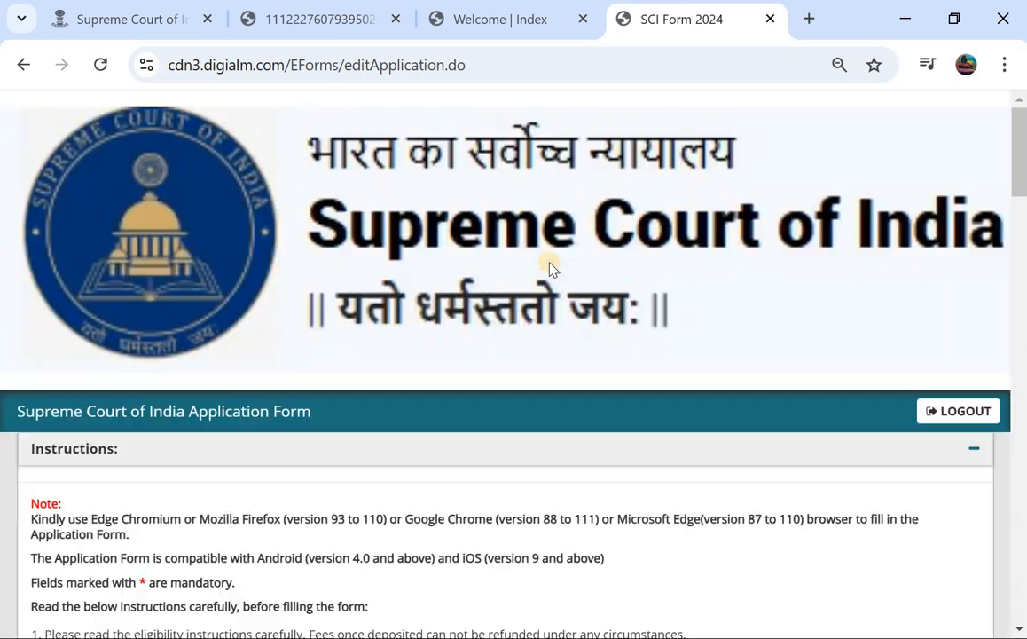
Set gender to Male and date of birth to 01 May 2002.
scroll(550, 268, down, 3)
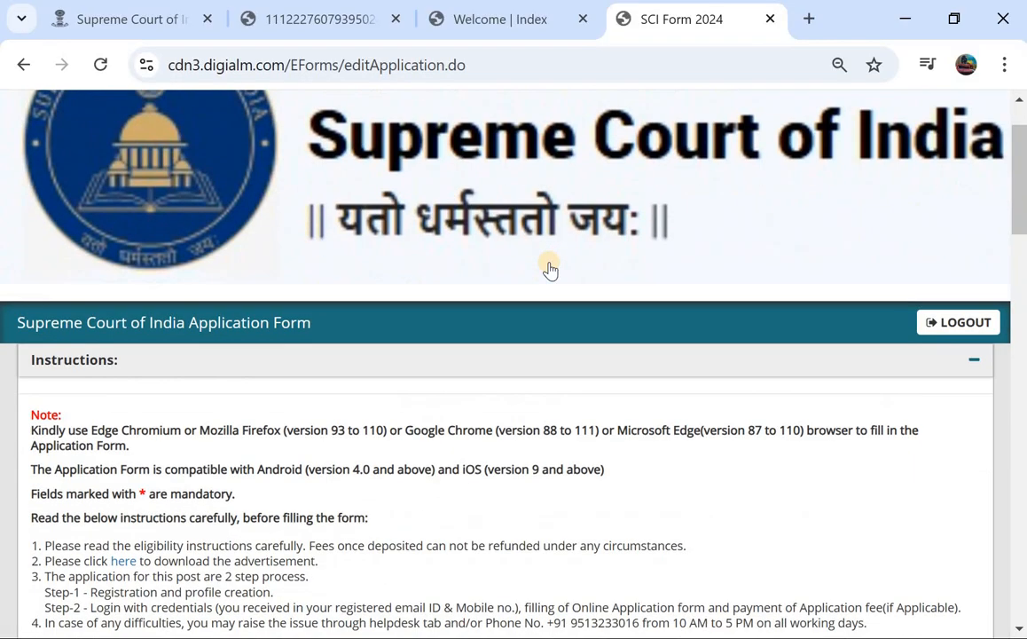
scroll(334, 348, down, 2)
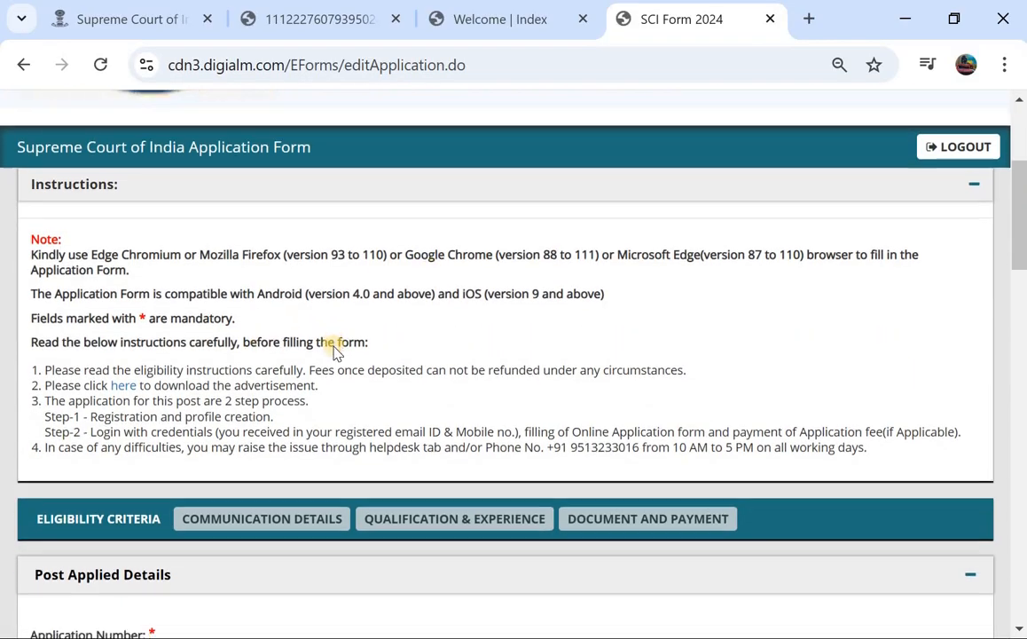
scroll(224, 401, down, 1)
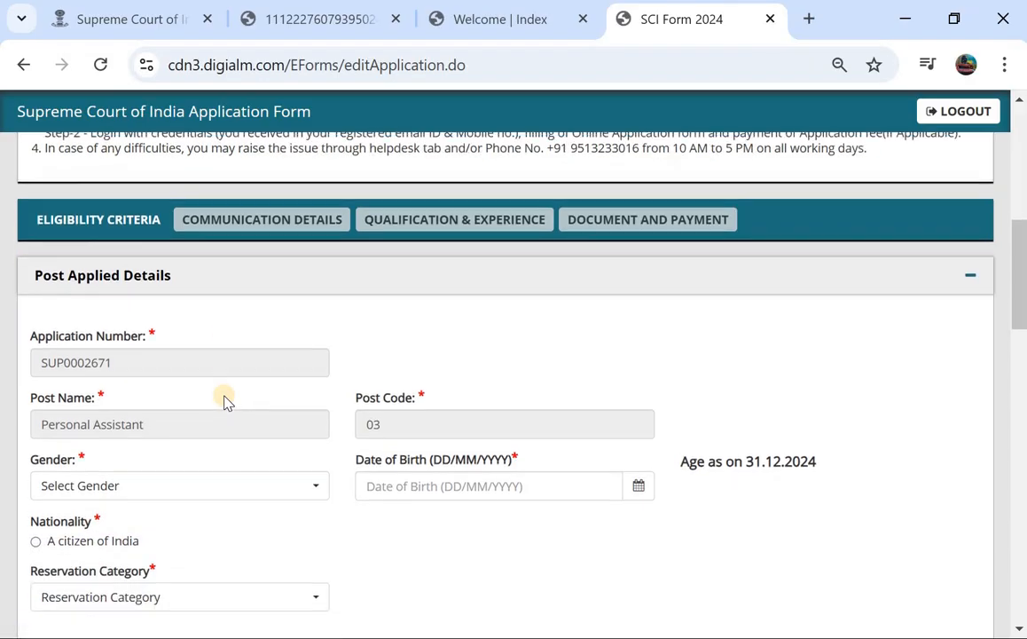
scroll(224, 397, down, 1)
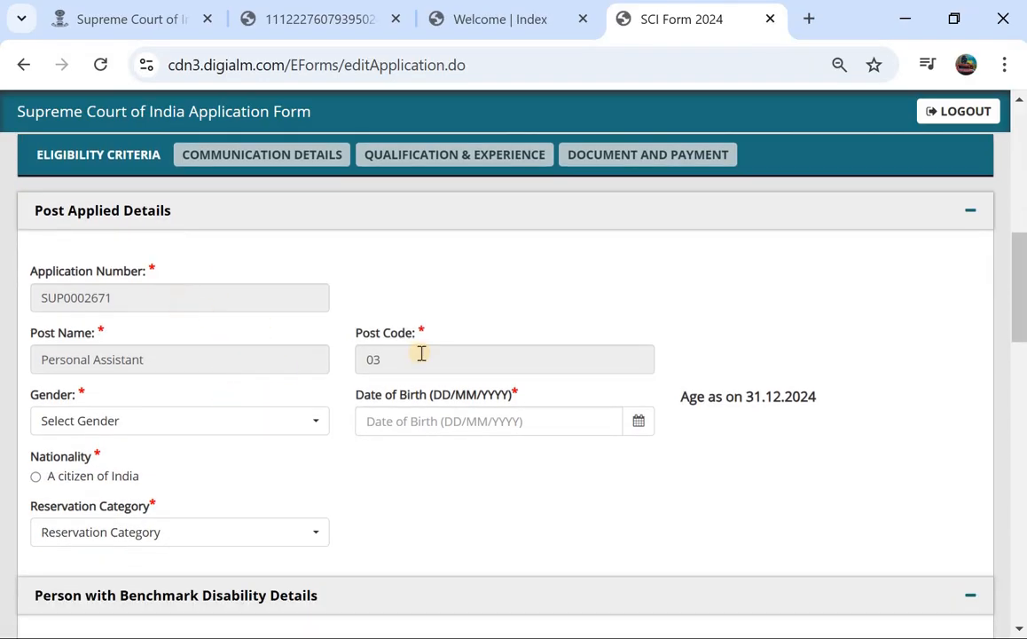
click(217, 431)
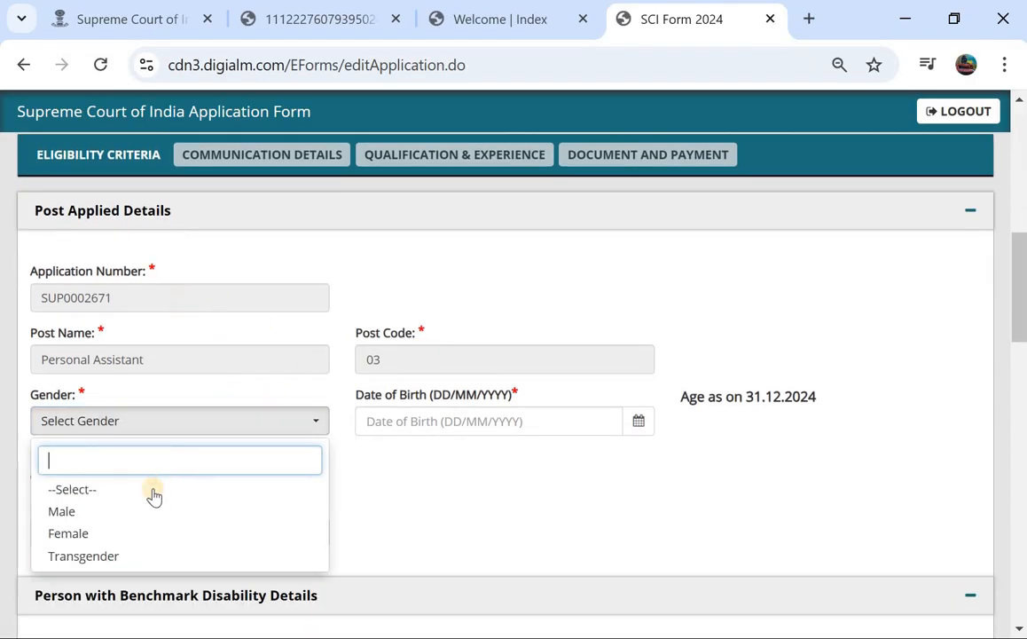
click(138, 518)
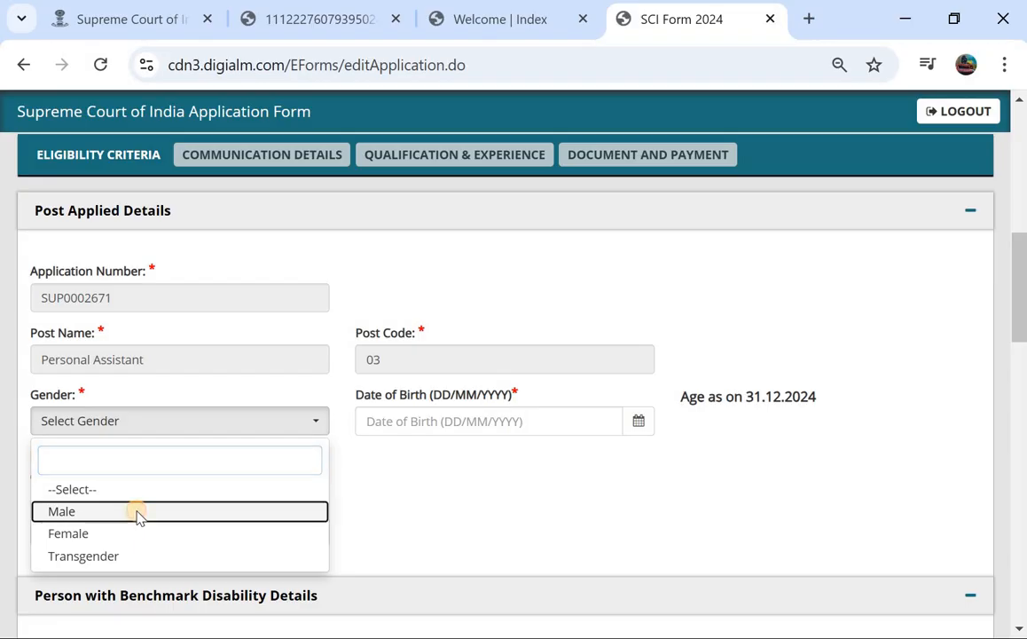
click(639, 424)
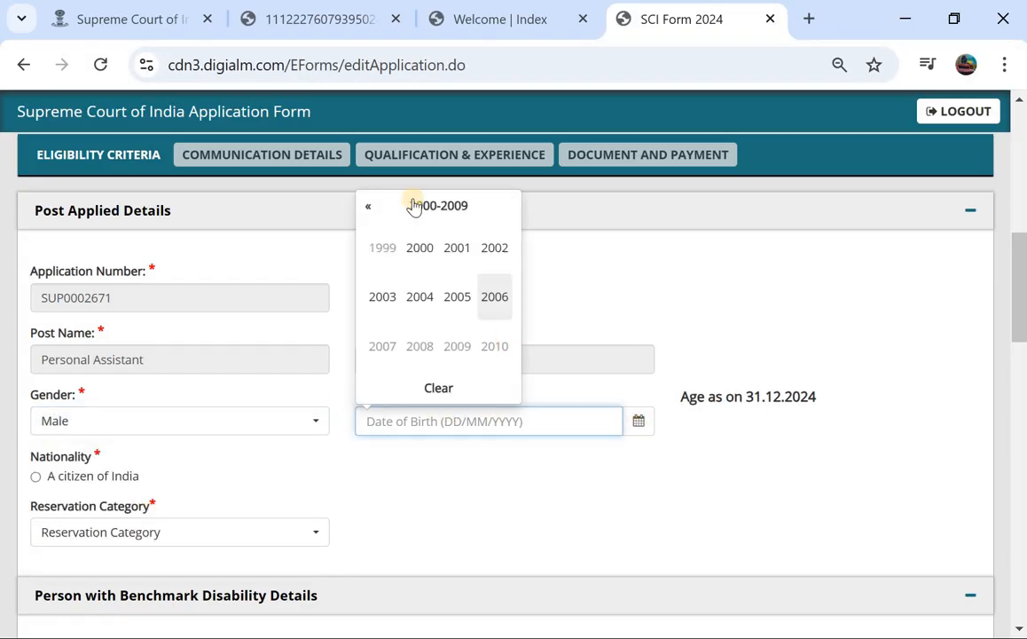
click(495, 250)
click(394, 290)
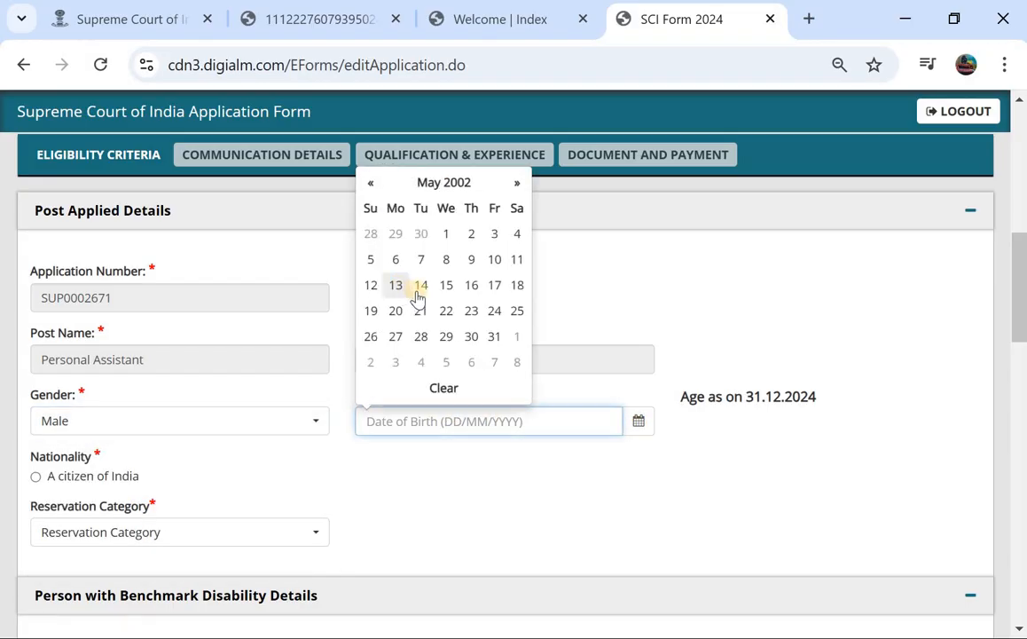
click(446, 232)
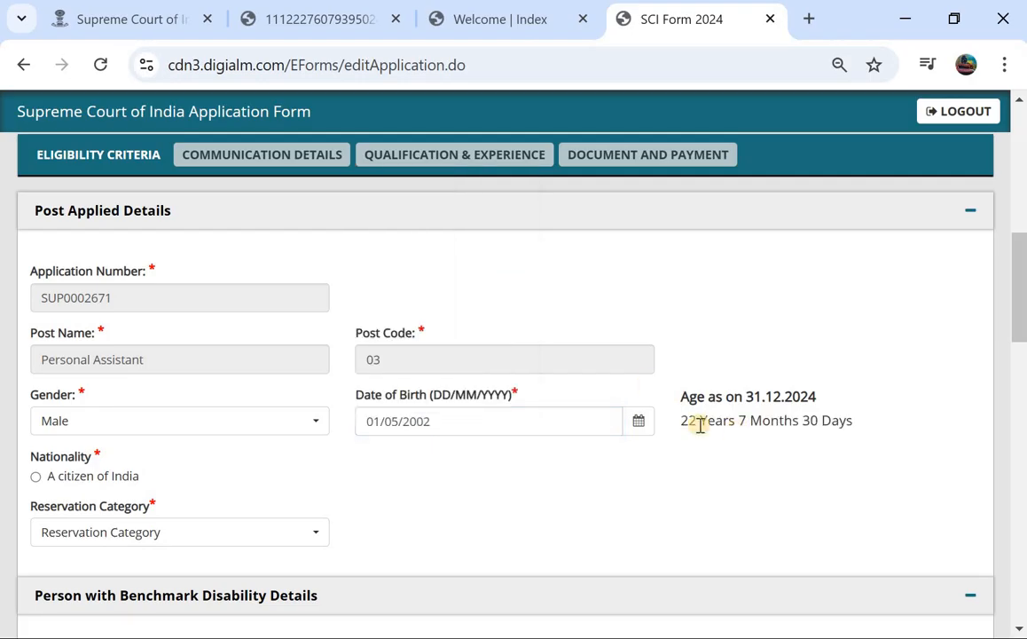
Tick 'A citizen of India' and set the reservation category to OBC.
scroll(363, 410, down, 2)
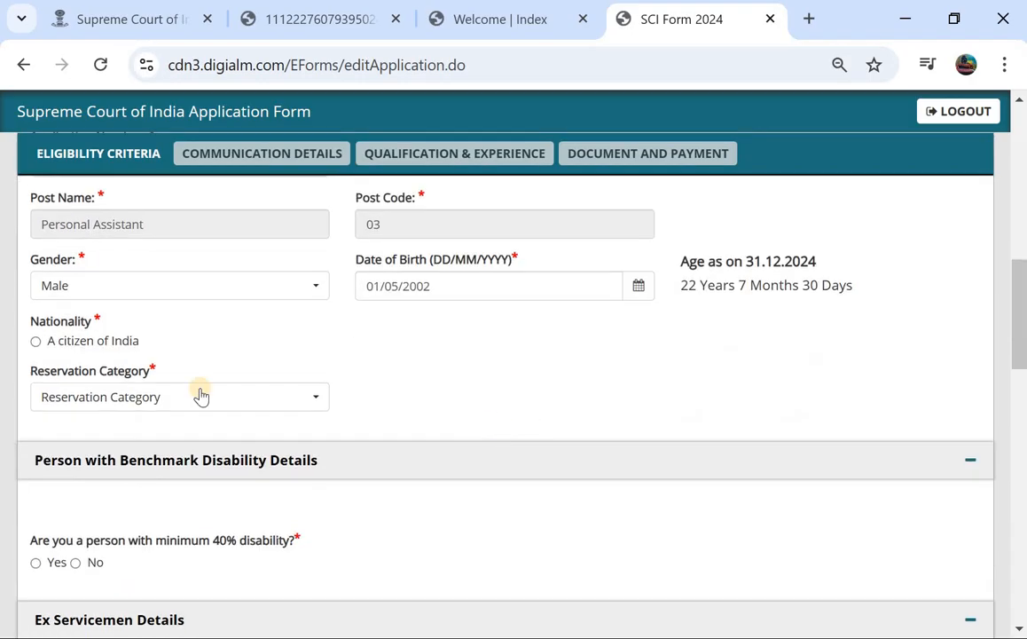
click(36, 341)
click(75, 397)
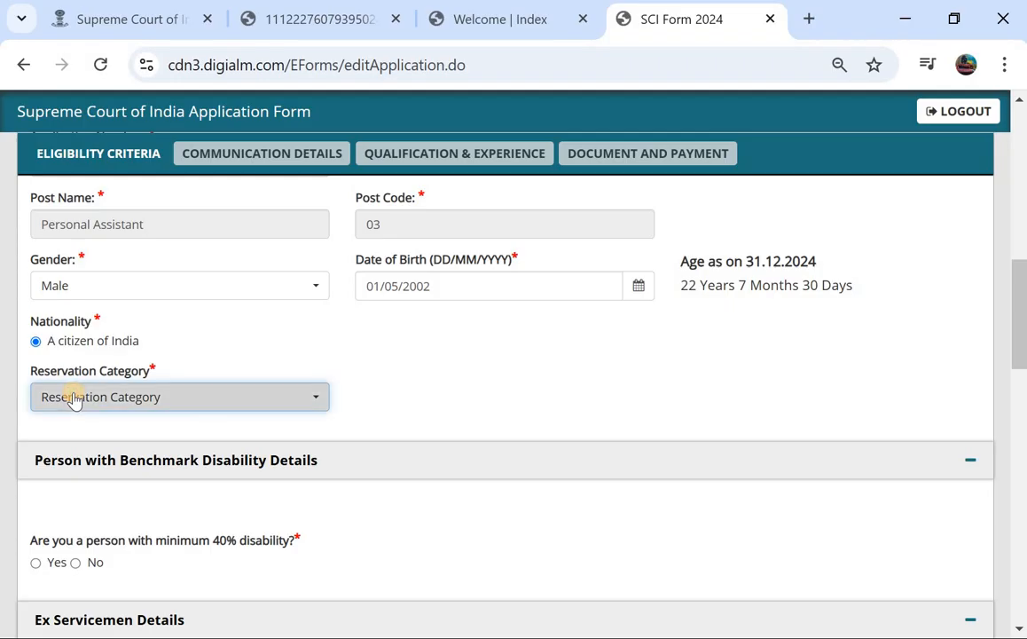
click(59, 486)
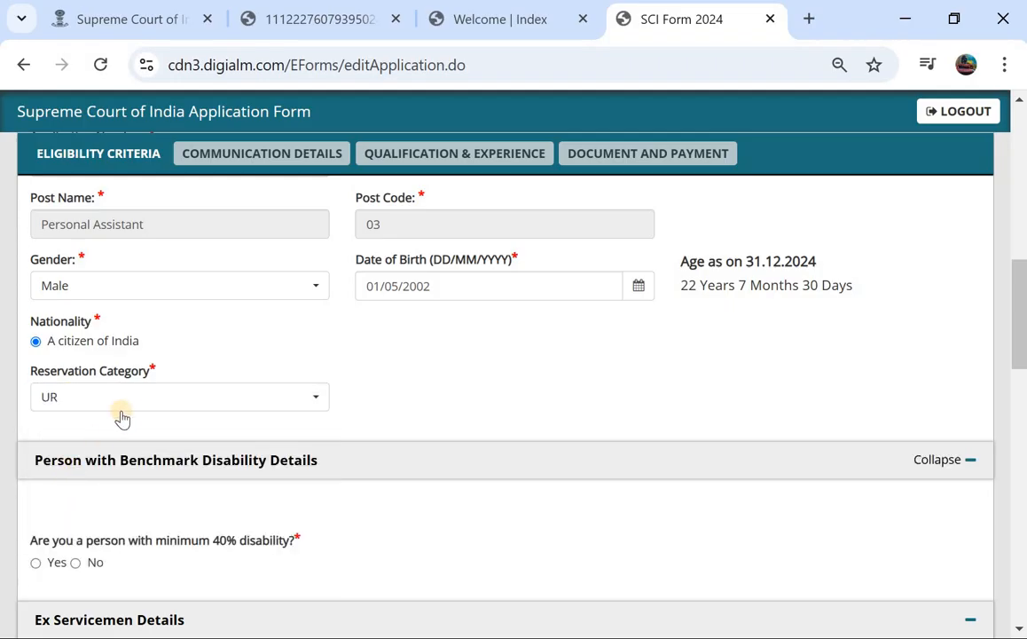
click(203, 400)
click(201, 401)
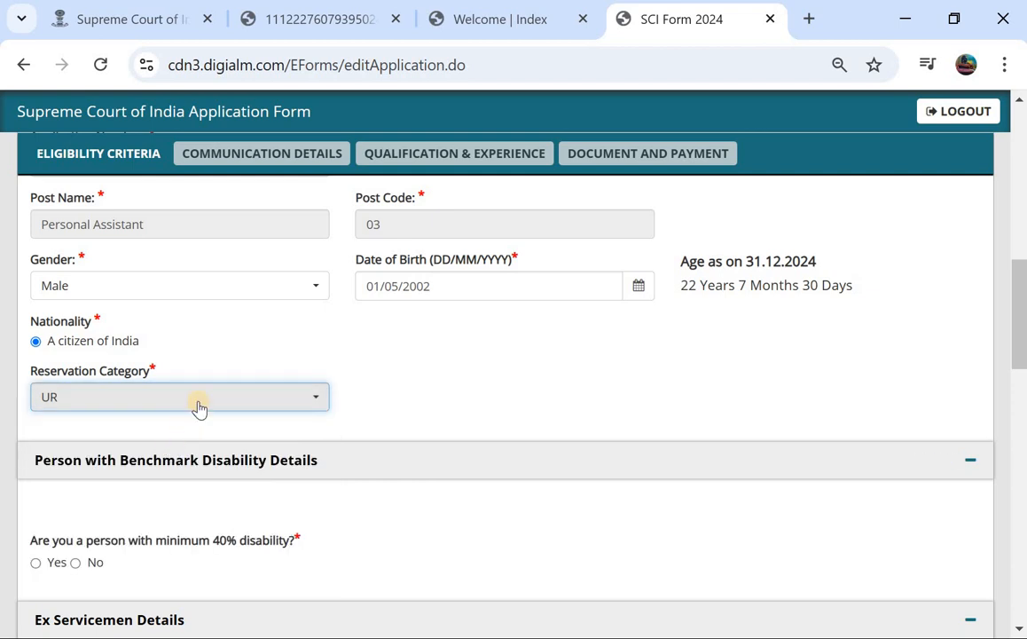
click(198, 409)
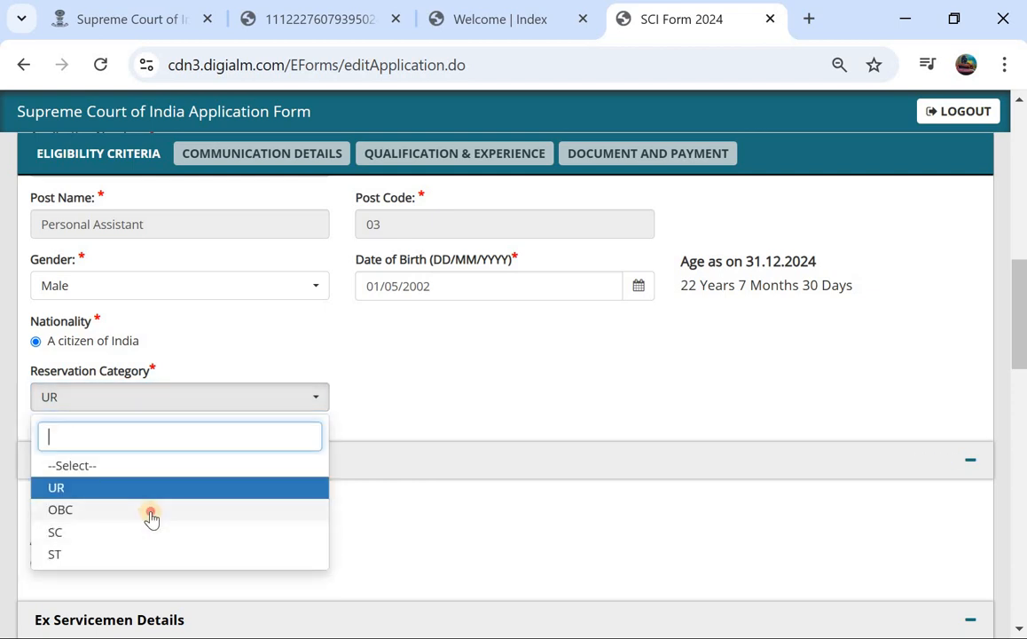
click(153, 511)
Answer No to the 40% disability, departmental candidate and Government/PSU/Bank employment questions.
scroll(241, 424, down, 3)
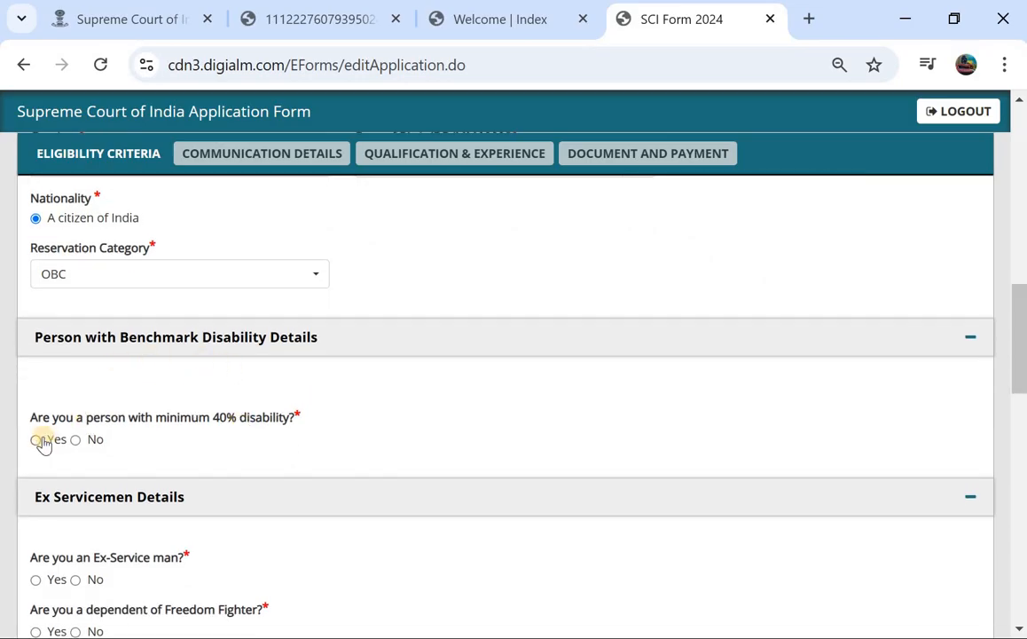
click(35, 440)
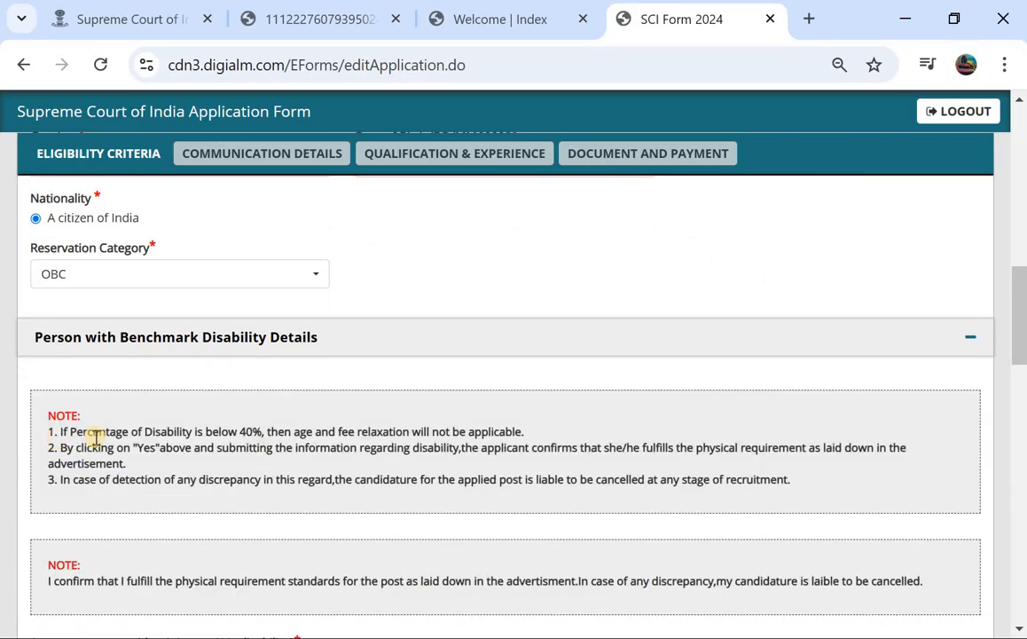
scroll(95, 439, down, 2)
scroll(126, 415, down, 3)
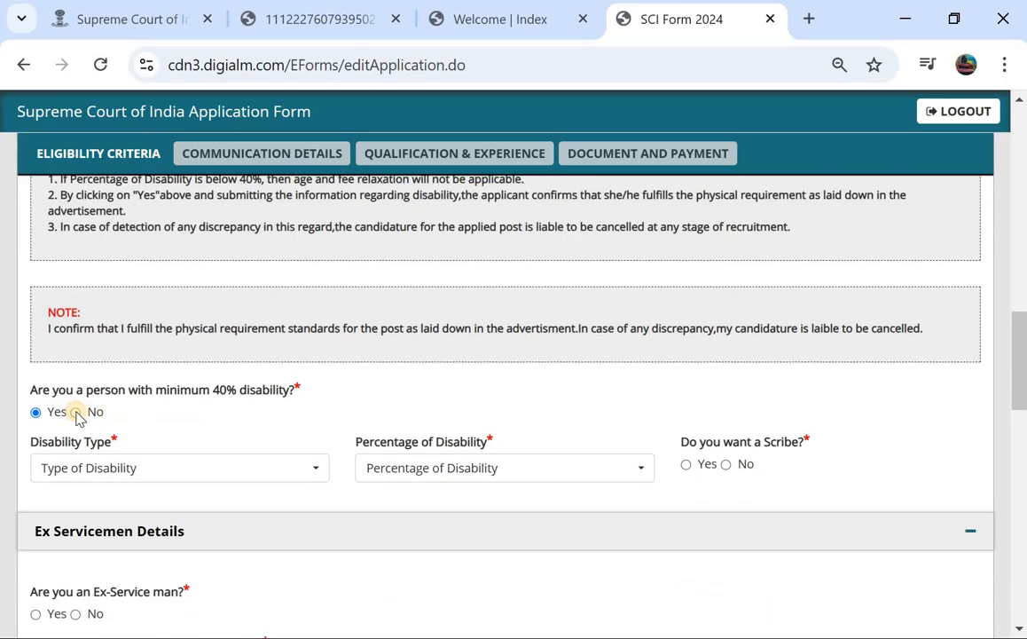
click(76, 412)
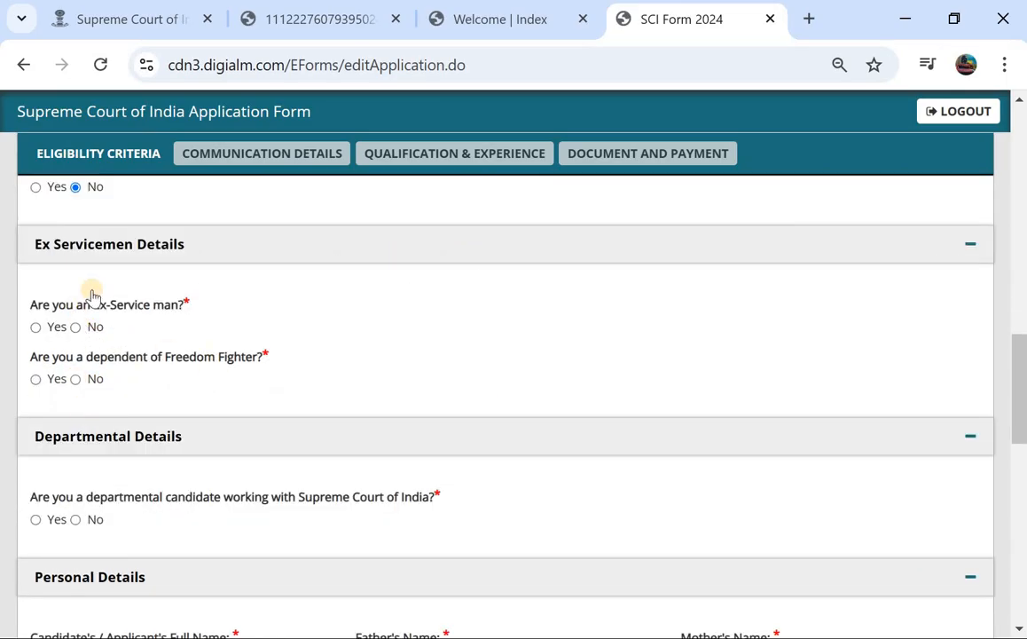
scroll(71, 328, up, 1)
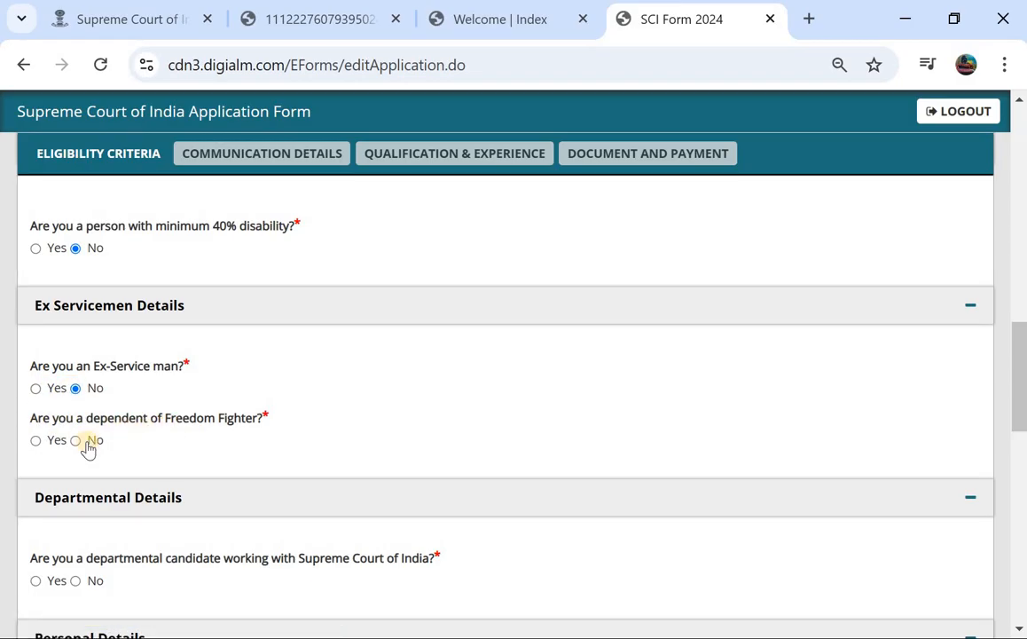
scroll(76, 450, down, 2)
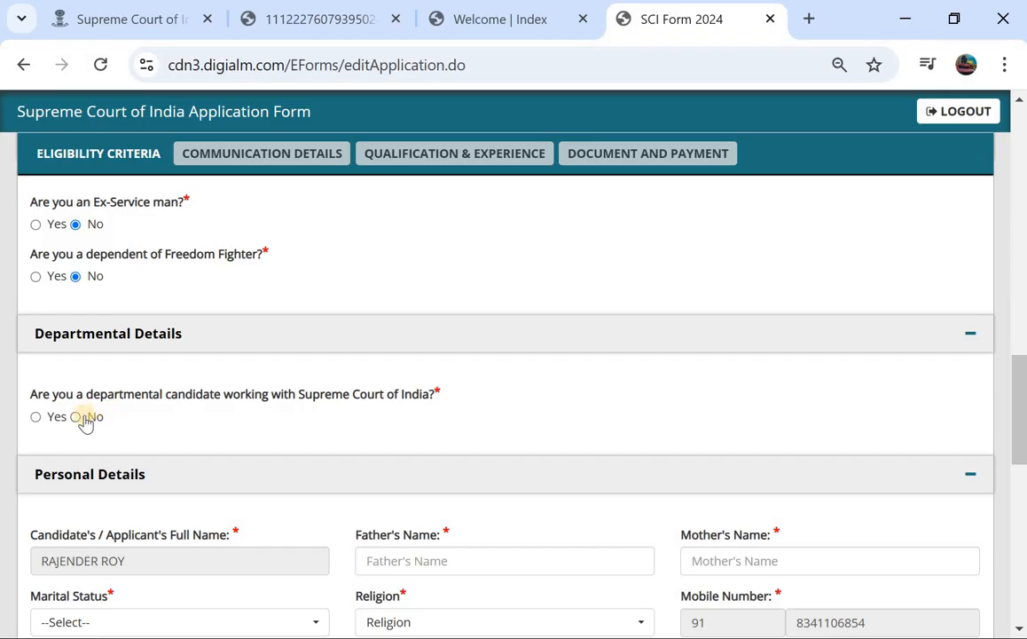
click(76, 417)
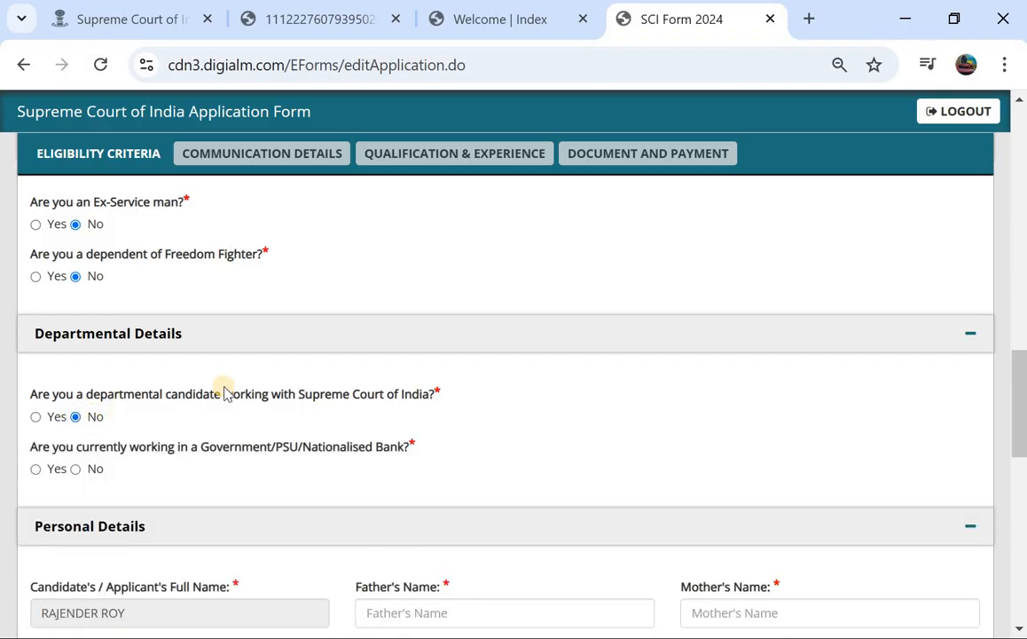
scroll(223, 393, down, 1)
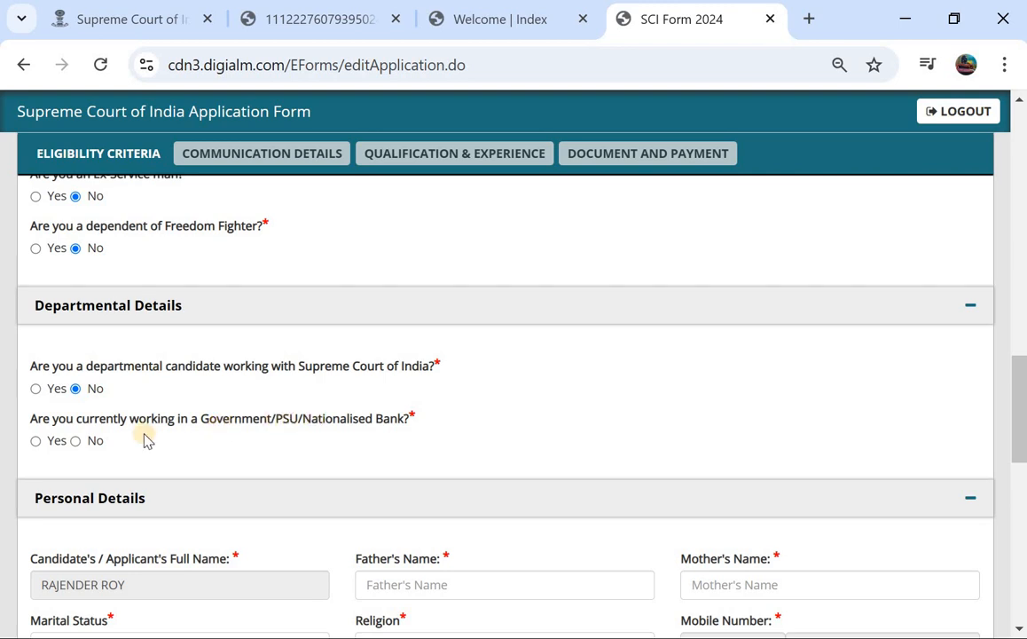
click(76, 440)
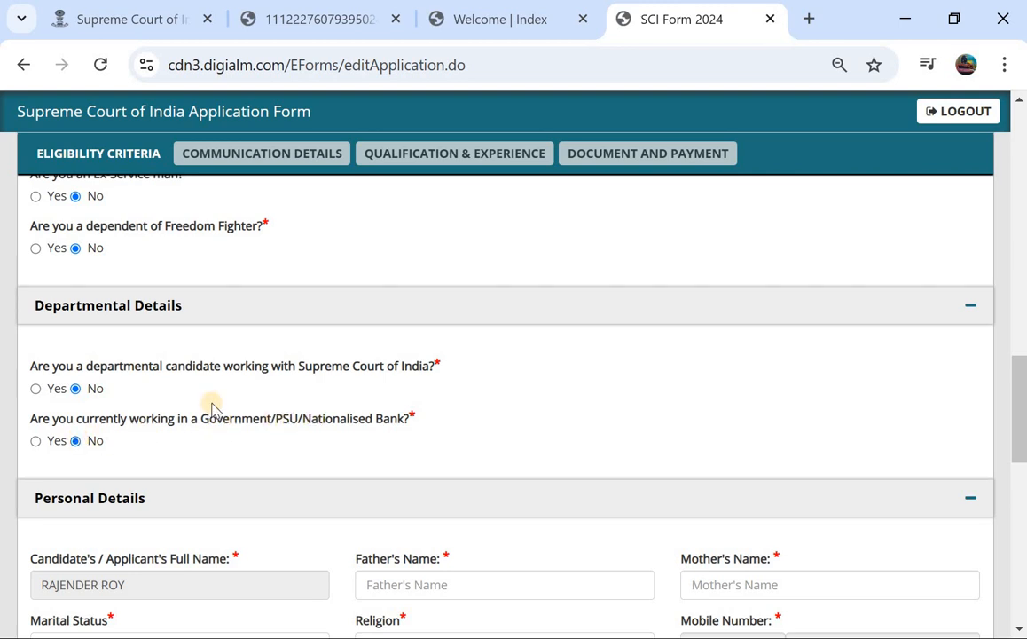
scroll(211, 408, down, 2)
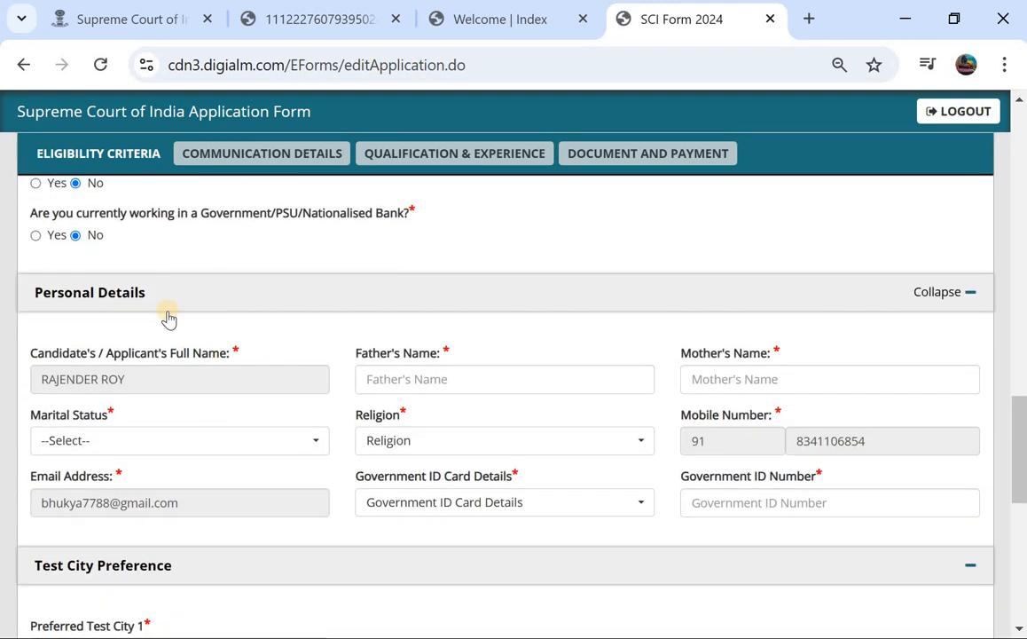
Set marital status to Unmarried and religion to Hinduism.
click(399, 381)
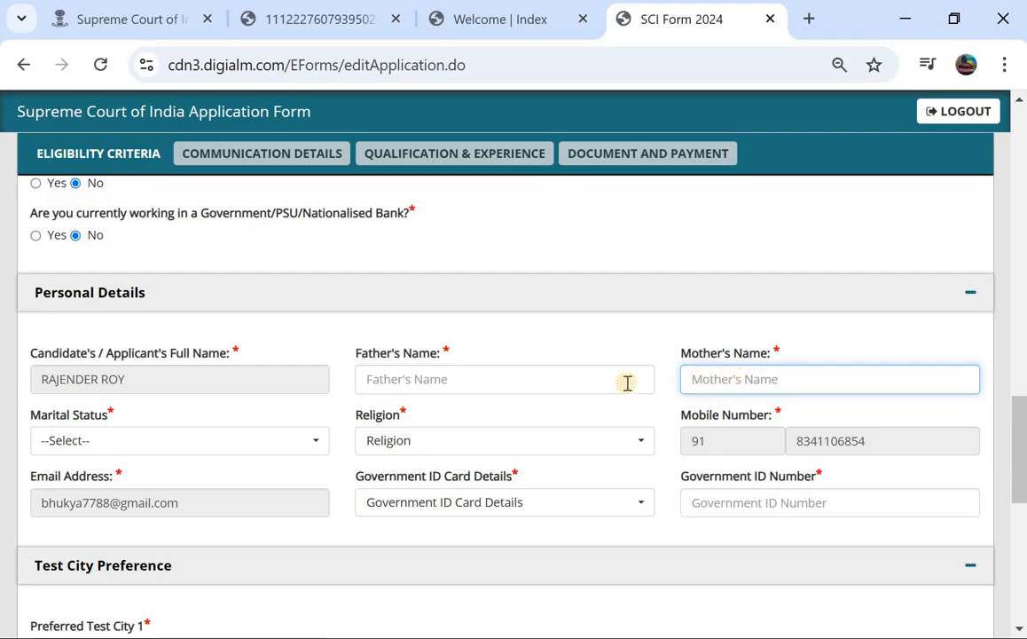
scroll(627, 389, down, 1)
click(252, 346)
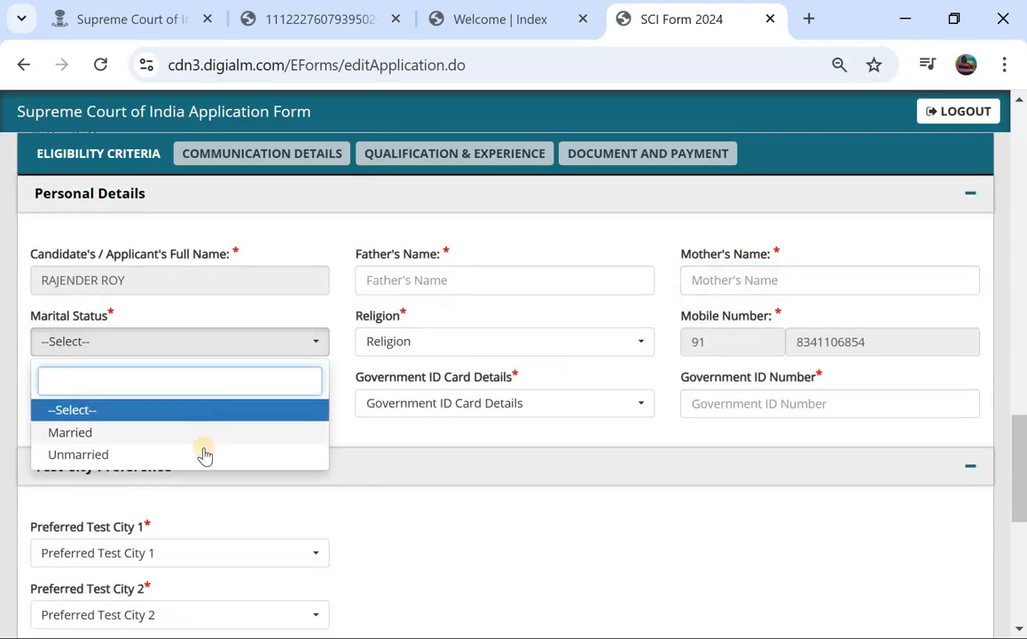
click(201, 454)
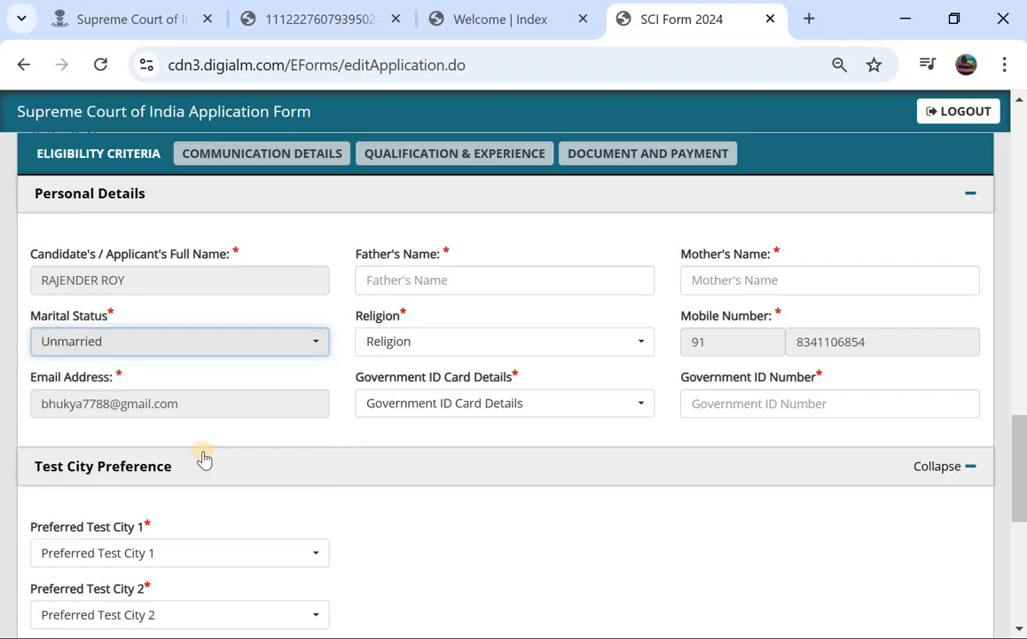
click(441, 347)
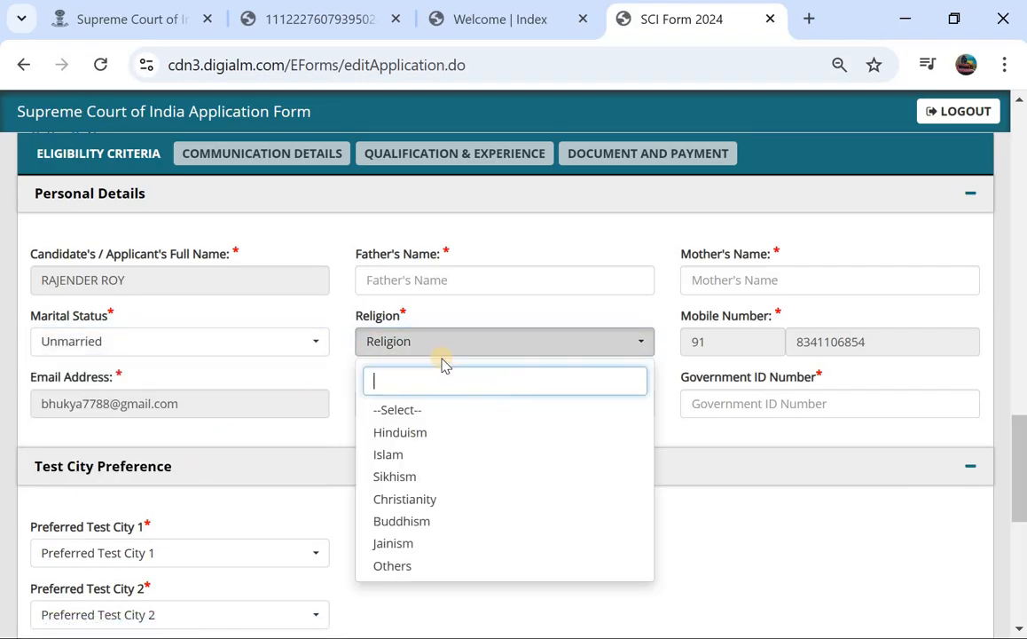
click(444, 440)
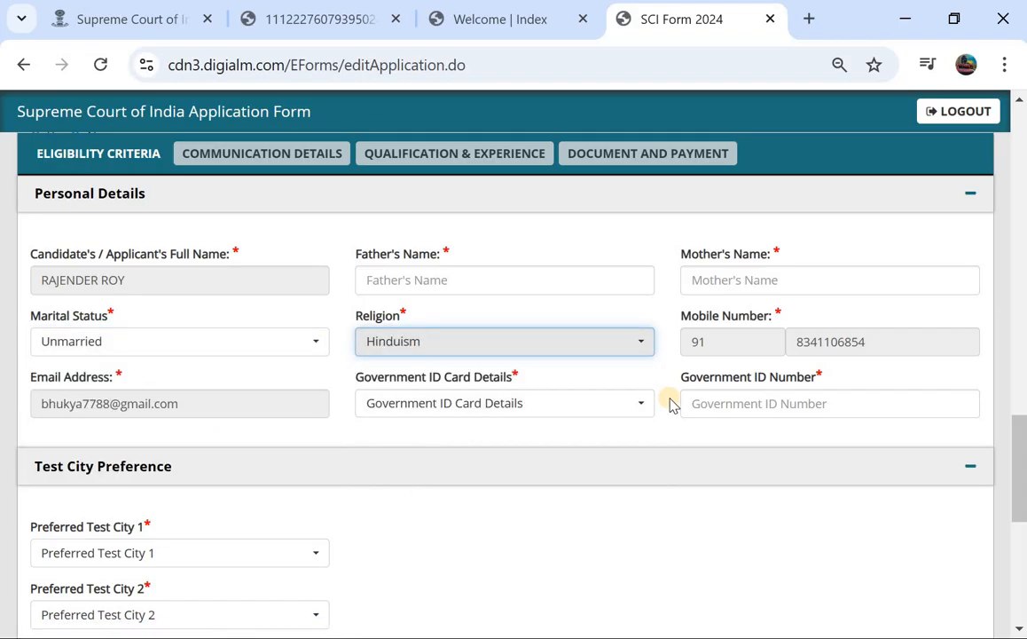
Choose Voter Id Card as the government ID card type.
scroll(550, 391, down, 1)
click(435, 358)
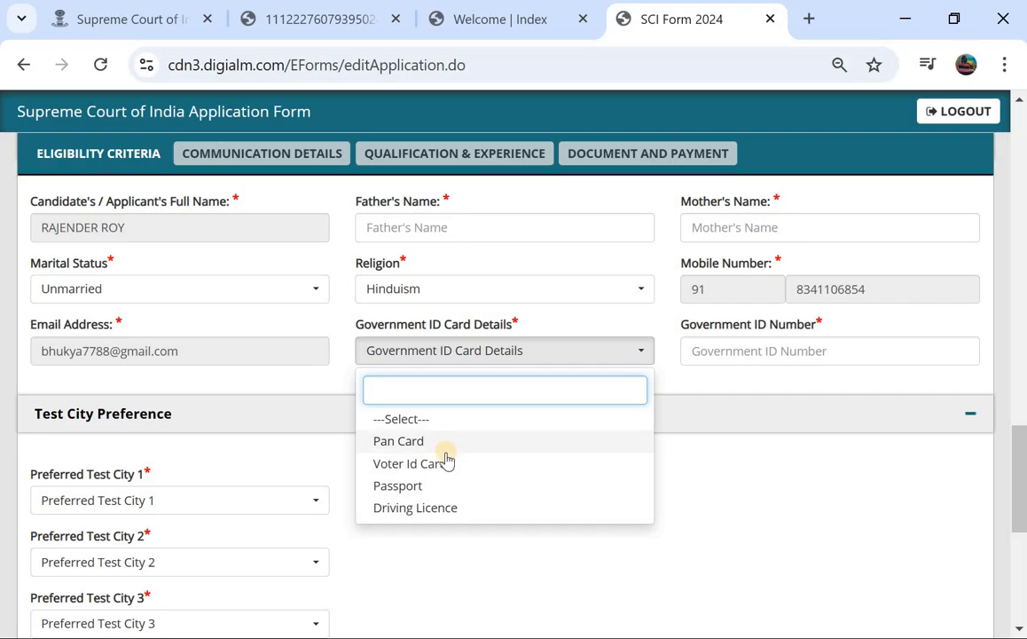
click(443, 462)
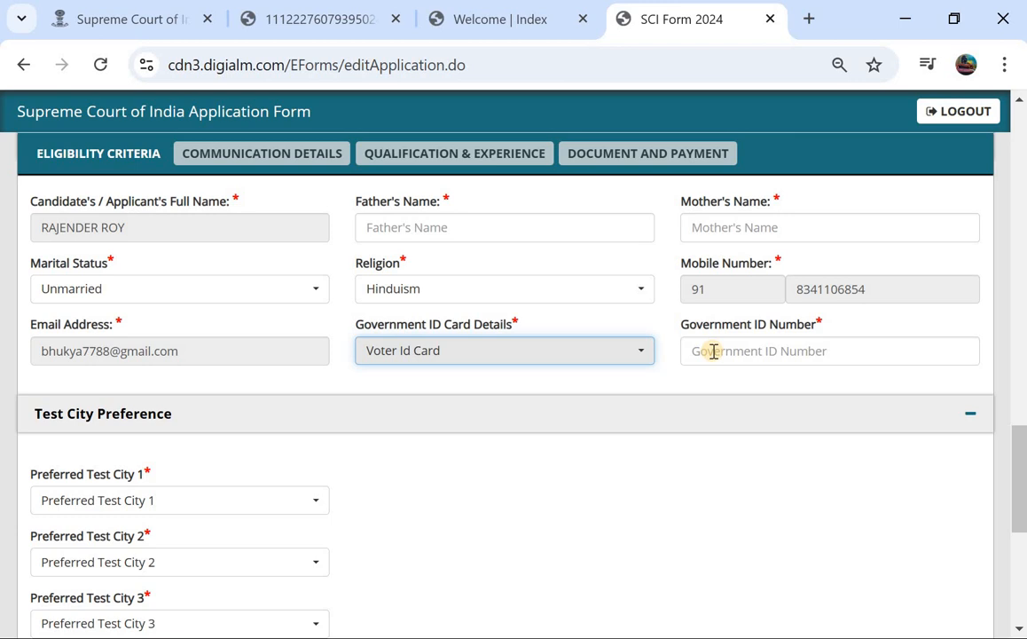
scroll(714, 350, down, 2)
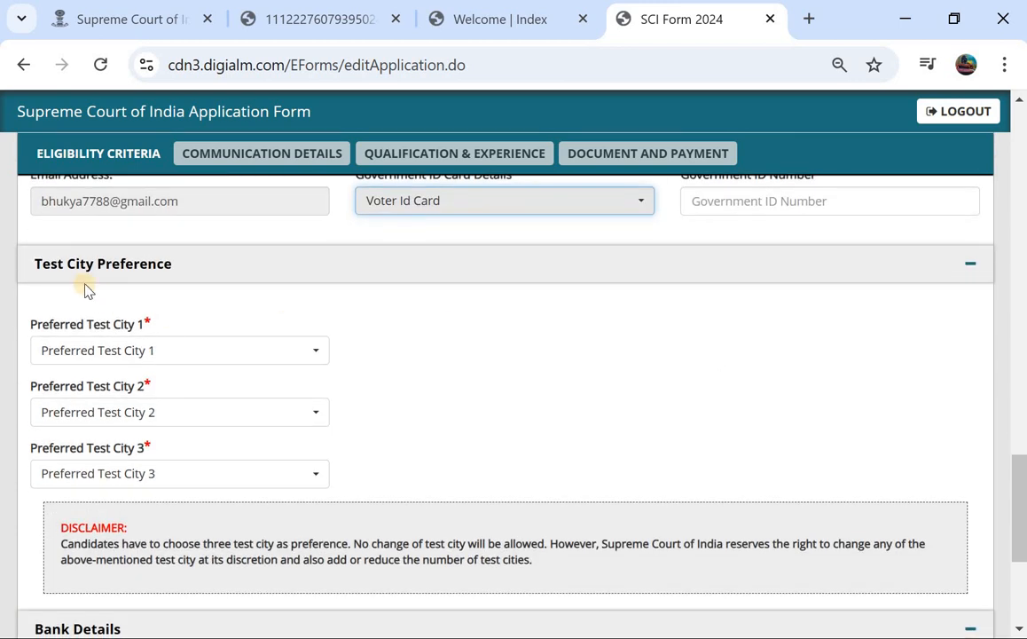
Set preferred test city 1 to Hyderabad and city 2 to Mumbai.
click(119, 354)
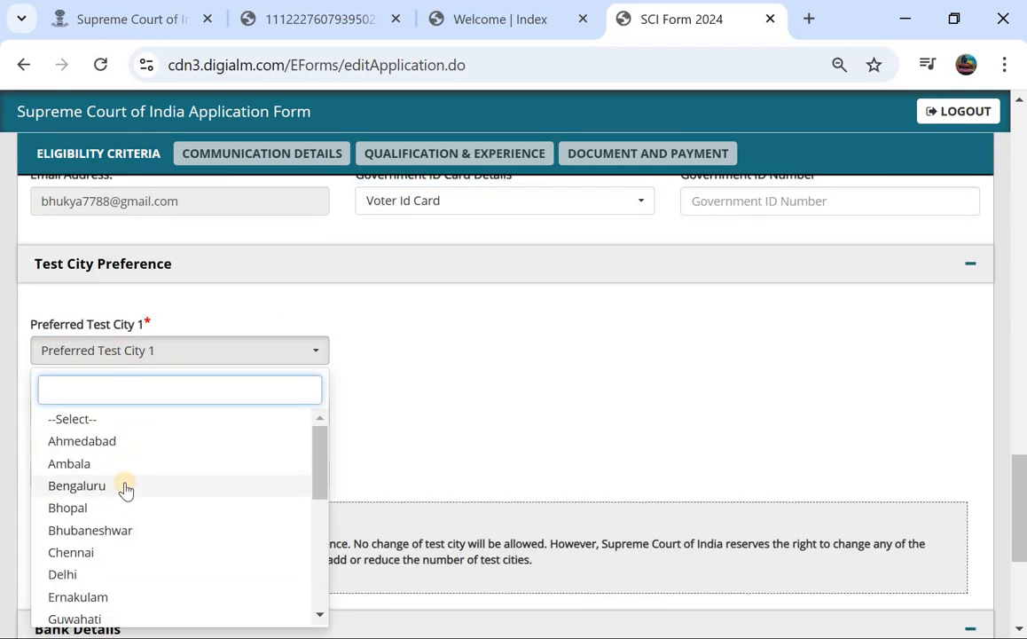
scroll(126, 487, down, 1)
scroll(126, 488, down, 1)
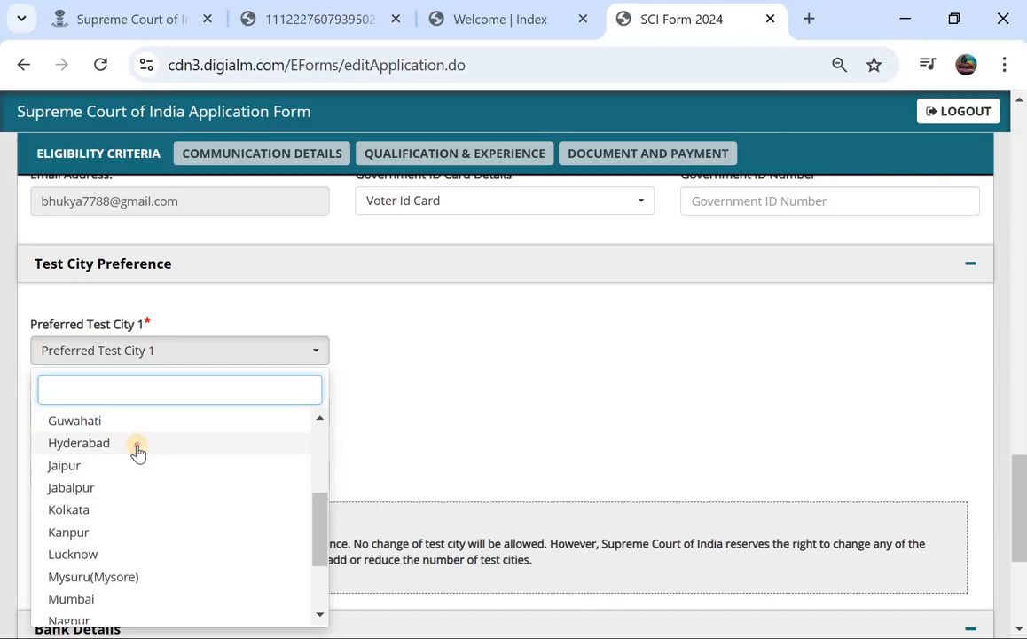
click(137, 449)
click(160, 415)
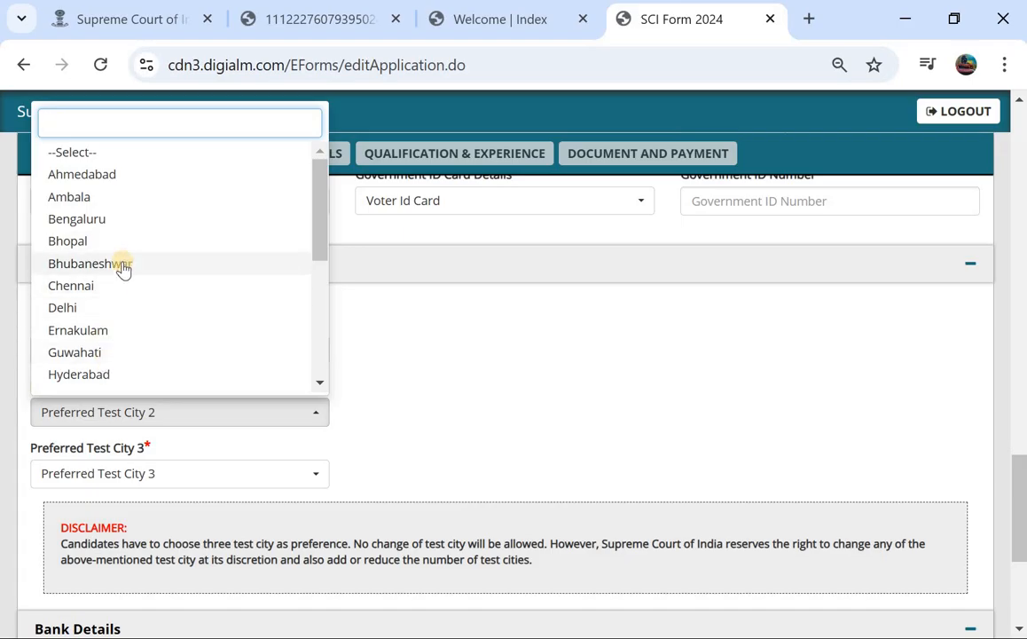
scroll(122, 268, down, 1)
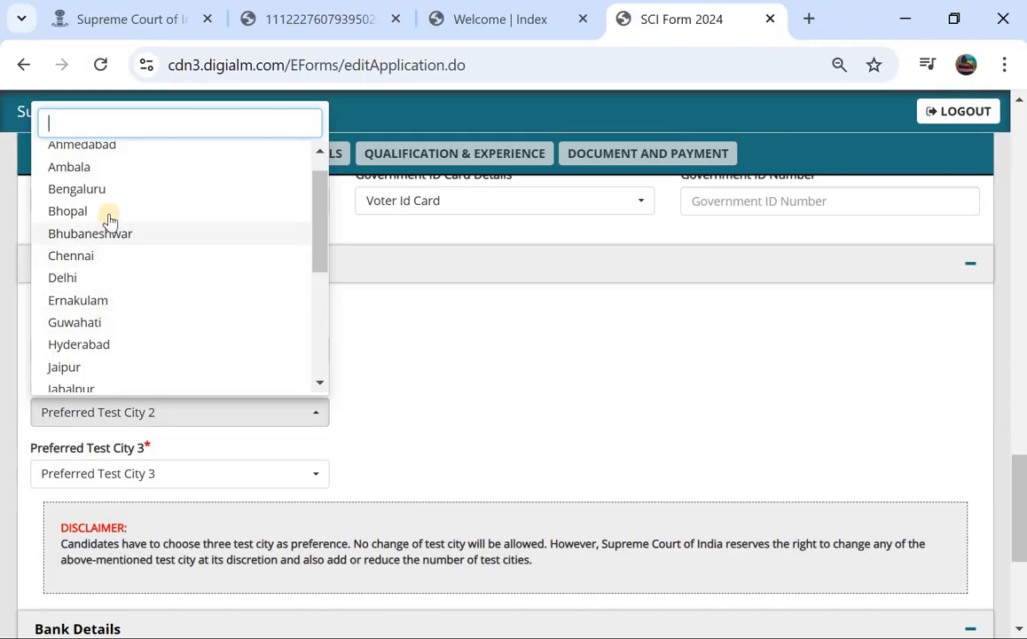
scroll(109, 220, down, 3)
scroll(110, 220, up, 1)
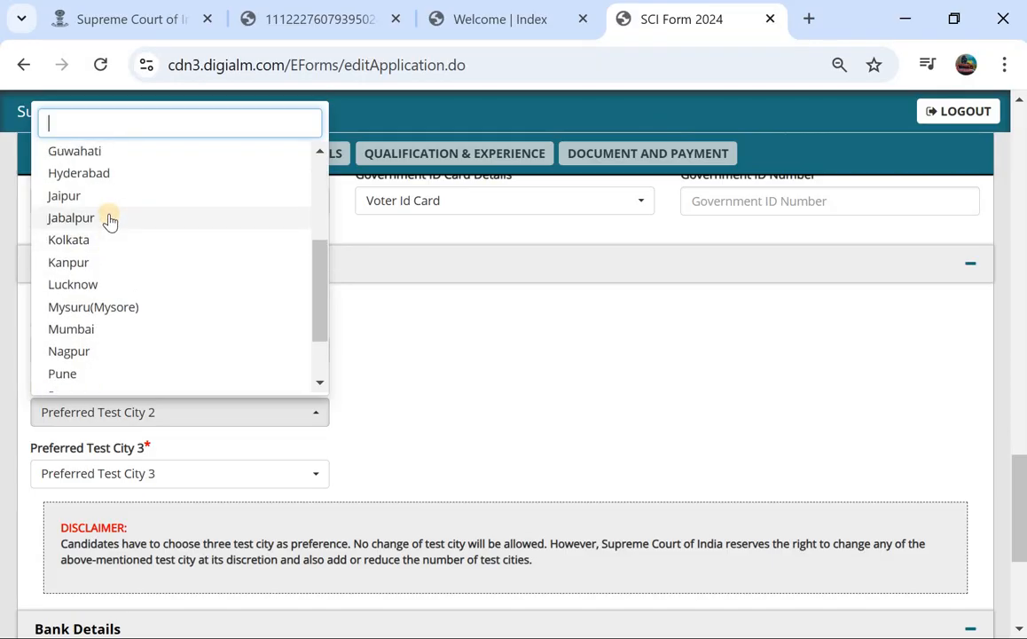
scroll(109, 220, up, 5)
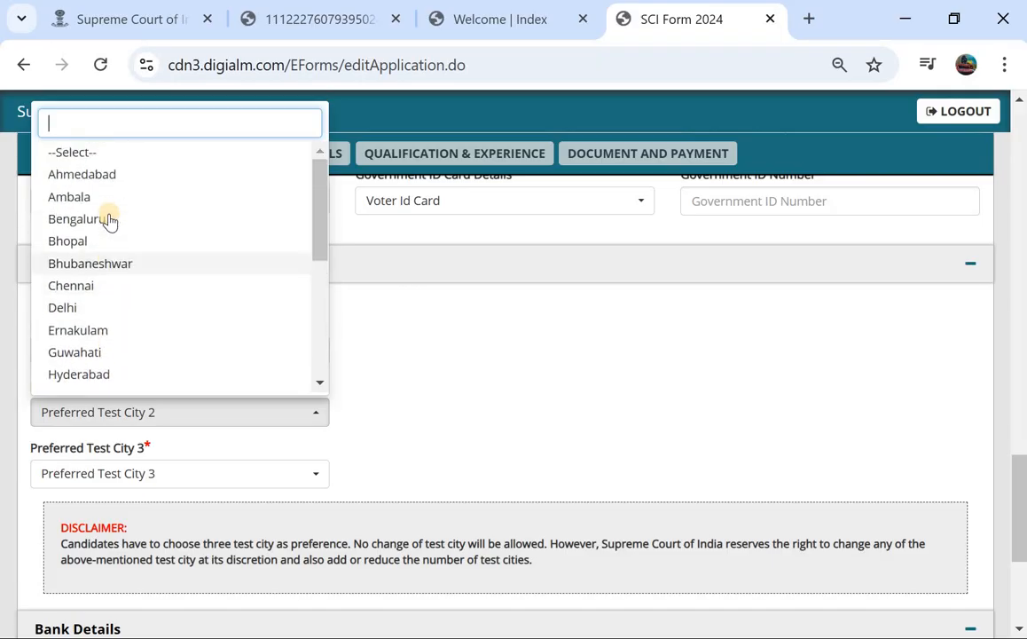
scroll(109, 220, down, 6)
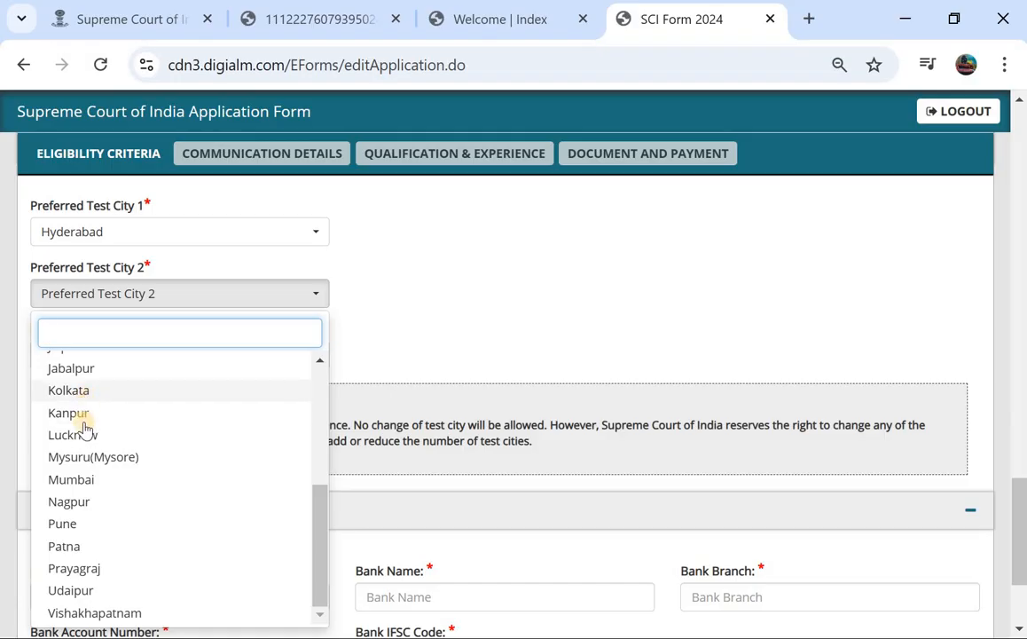
click(79, 486)
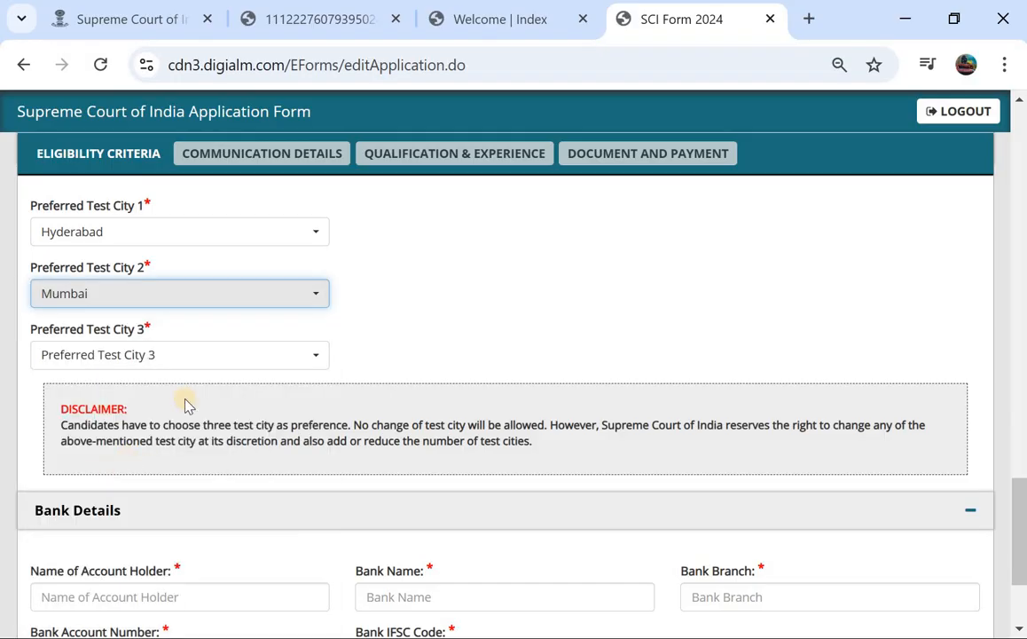
Set preferred test city 3 to Bengaluru.
click(194, 354)
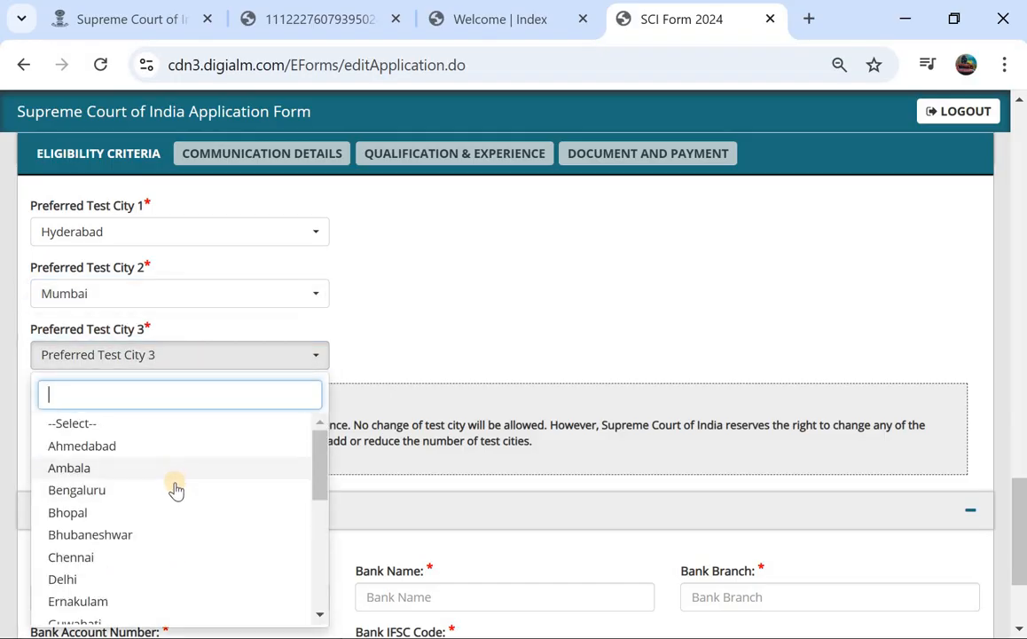
click(175, 492)
scroll(270, 410, down, 3)
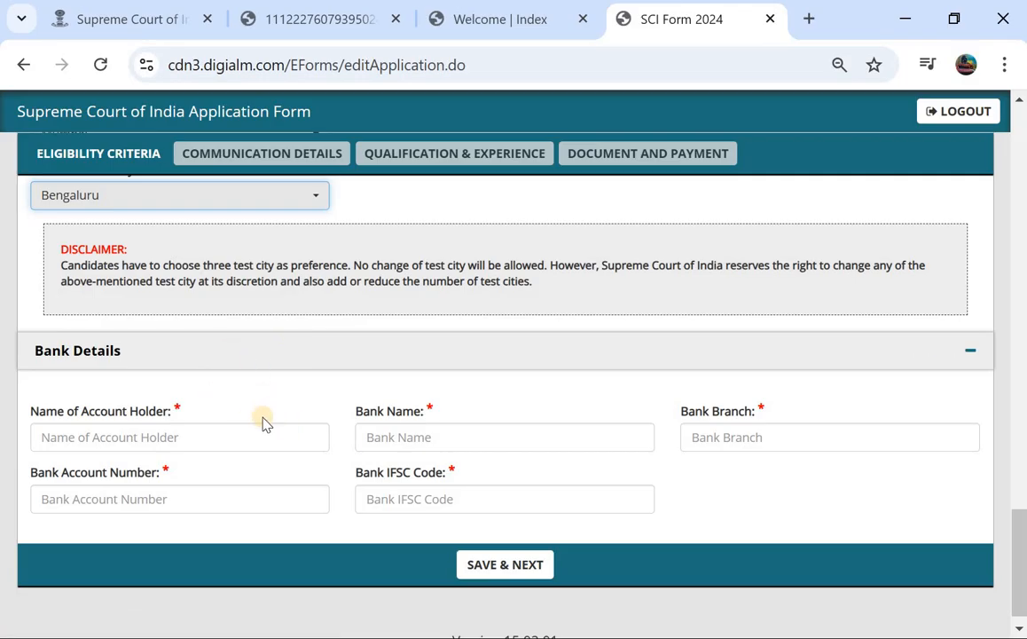
Go through the account holder, bank name, branch, account number and IFSC fields, then save eligibility details.
scroll(266, 411, down, 1)
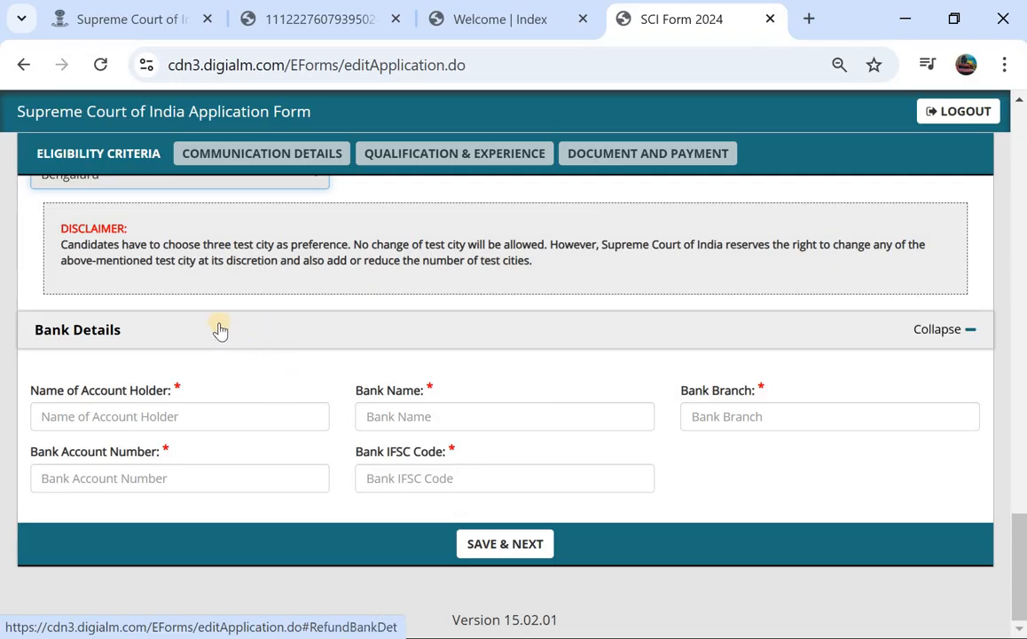
click(115, 423)
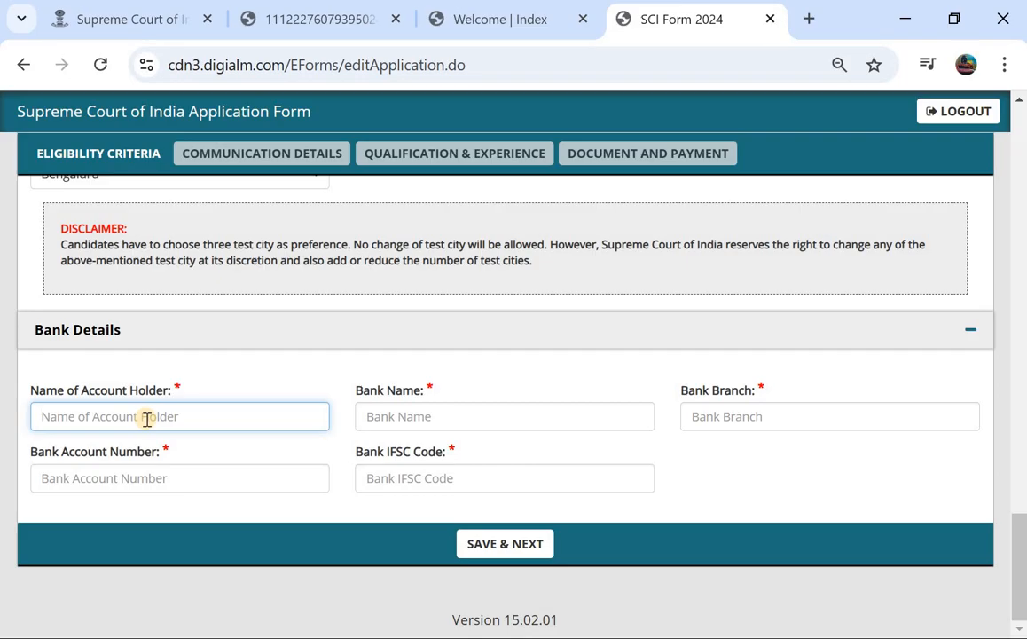
click(391, 413)
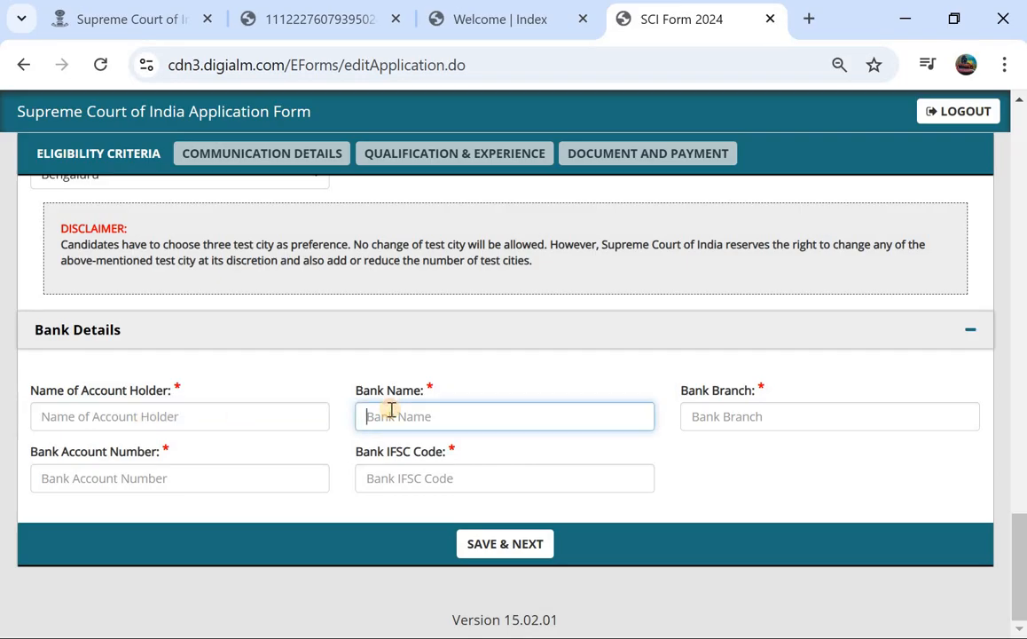
click(719, 419)
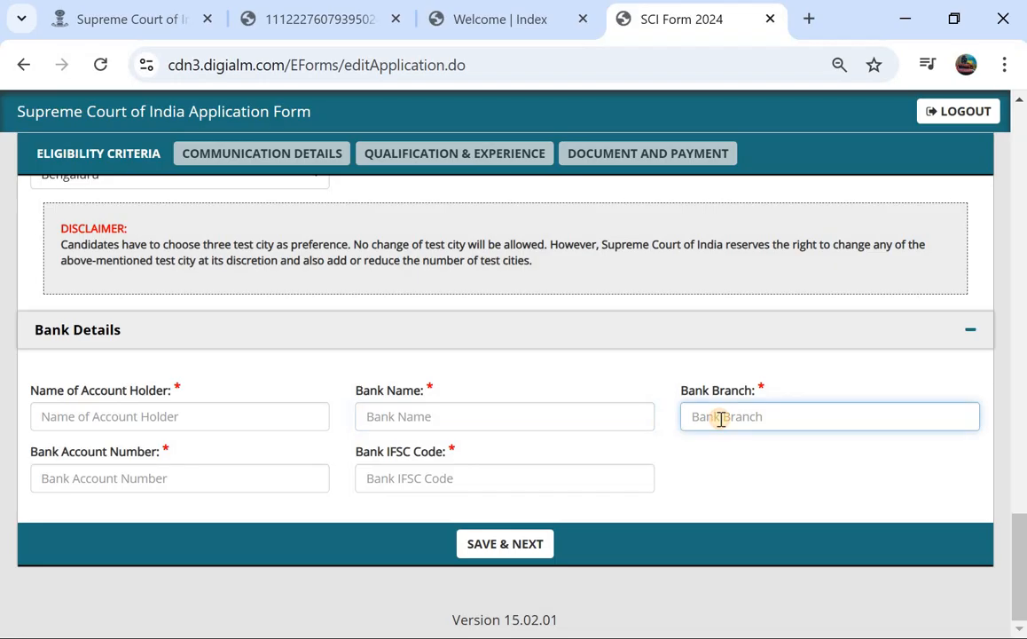
click(151, 480)
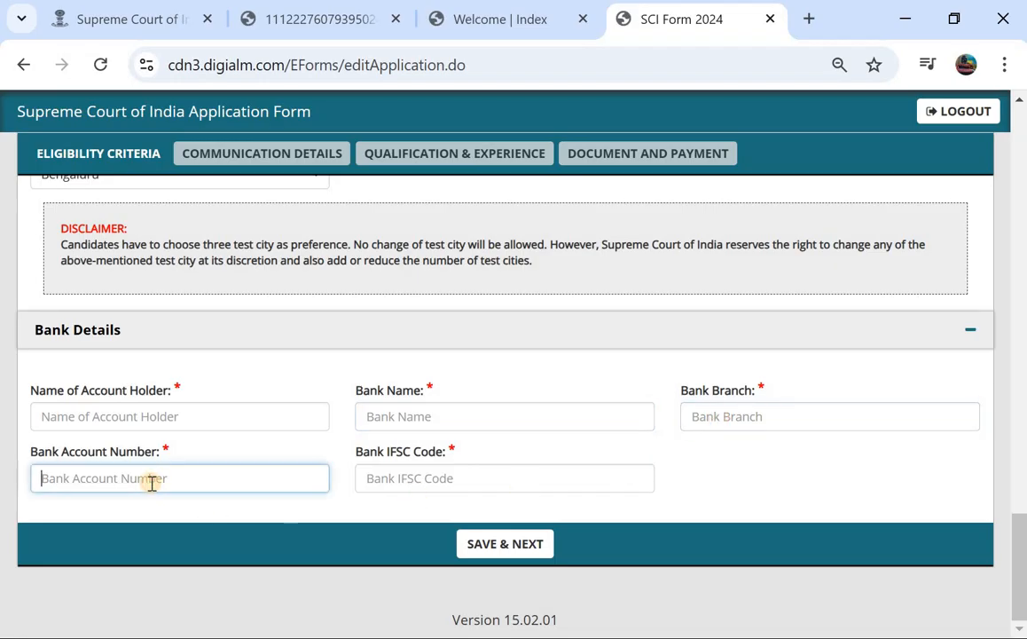
click(407, 486)
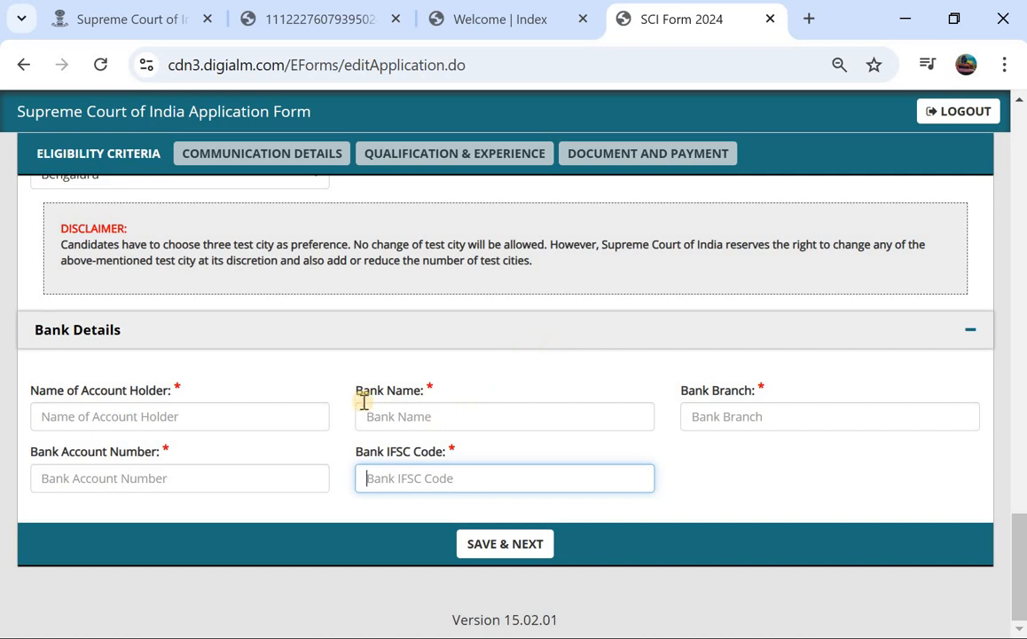
click(479, 545)
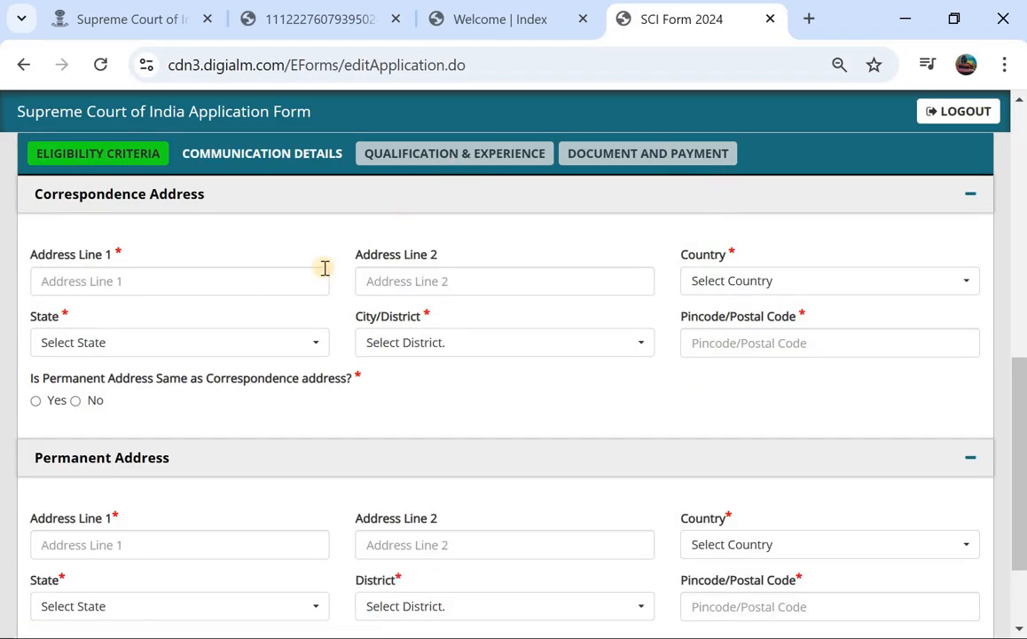
Enter the first address line and choose India, Telangana and Warangal for the correspondence address.
click(100, 279)
text(83)
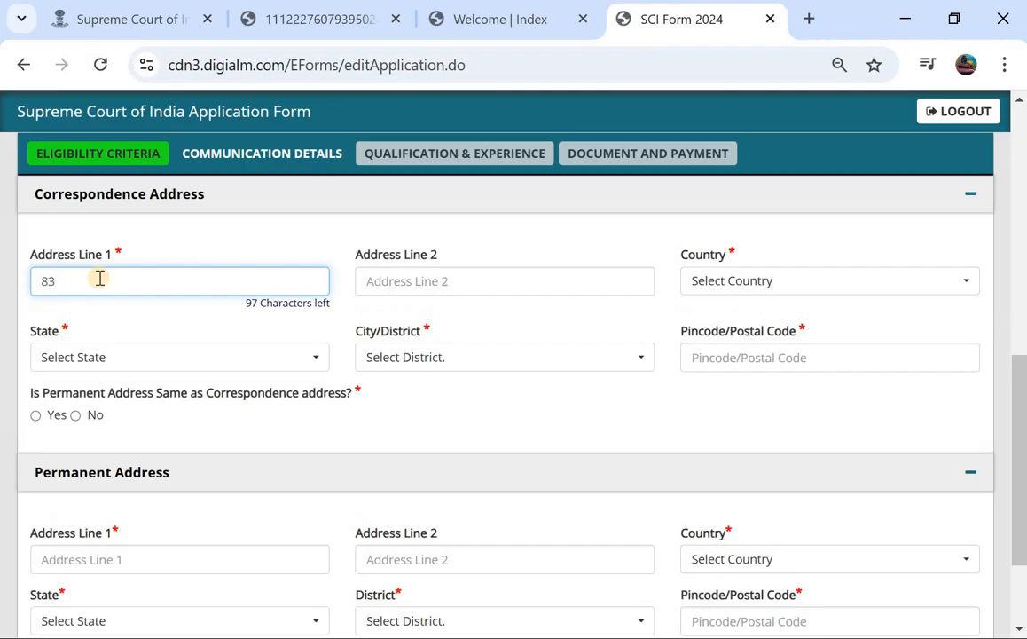
click(736, 282)
click(720, 371)
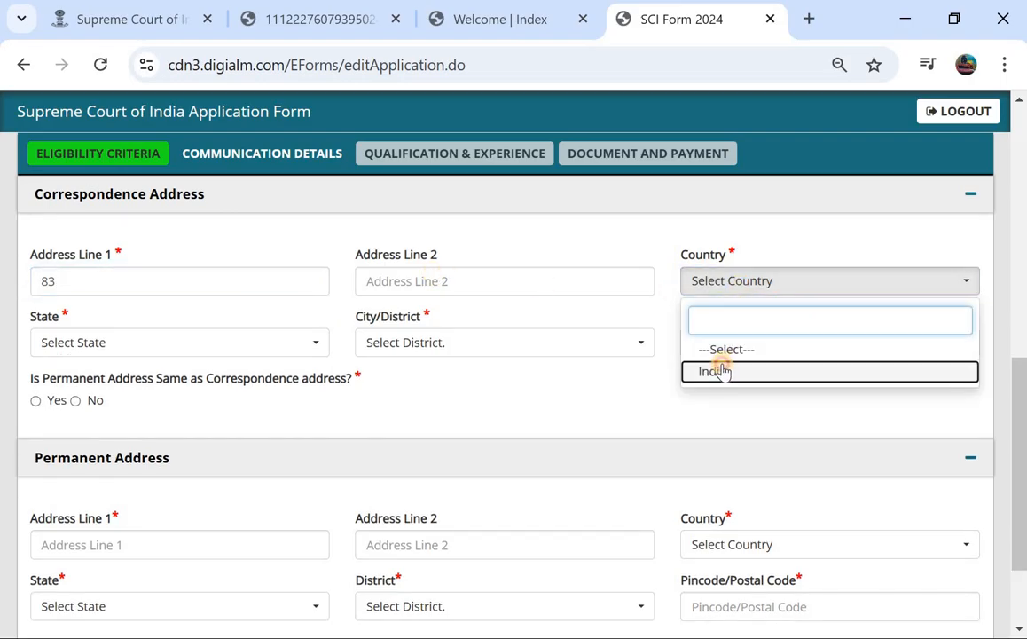
click(135, 351)
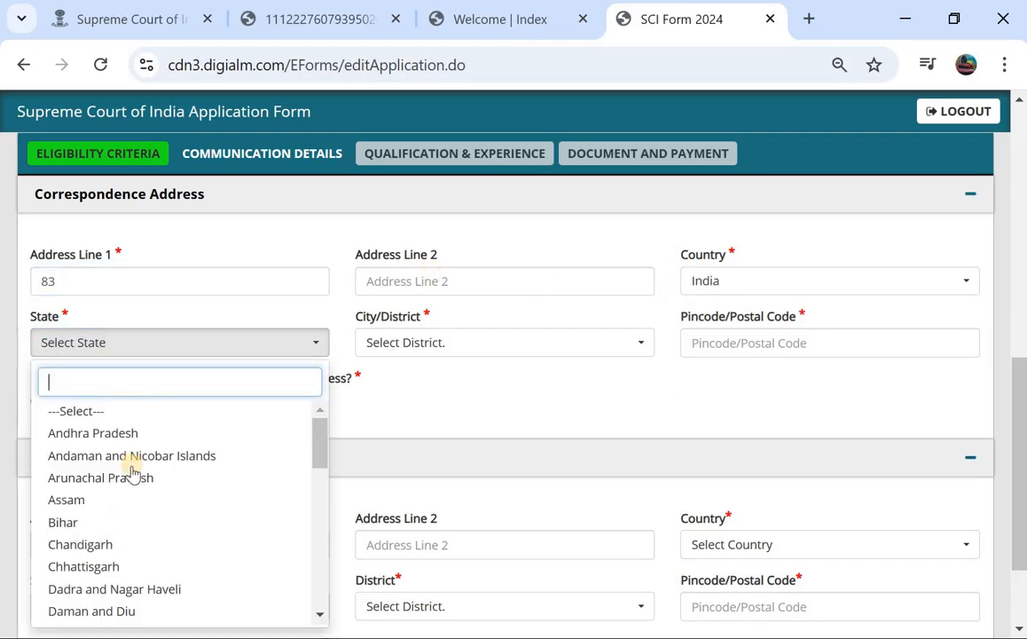
scroll(133, 474, down, 5)
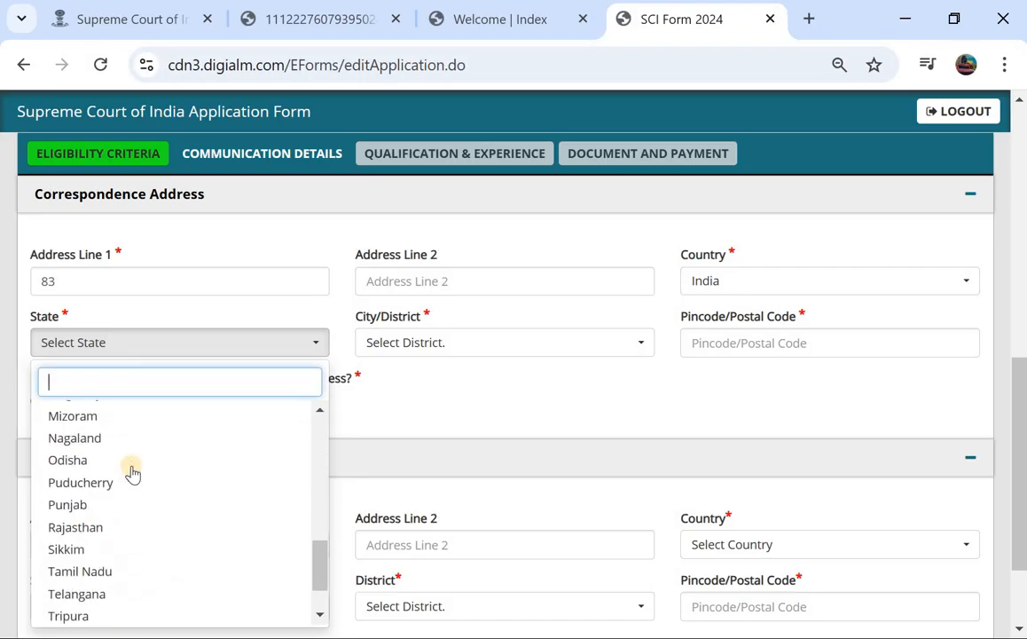
click(103, 587)
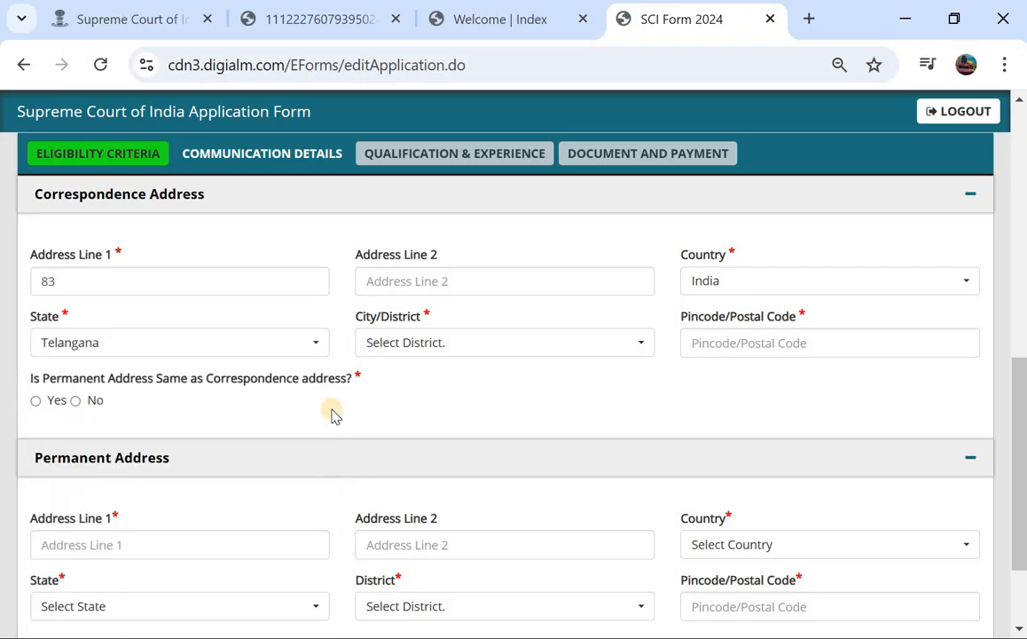
click(446, 349)
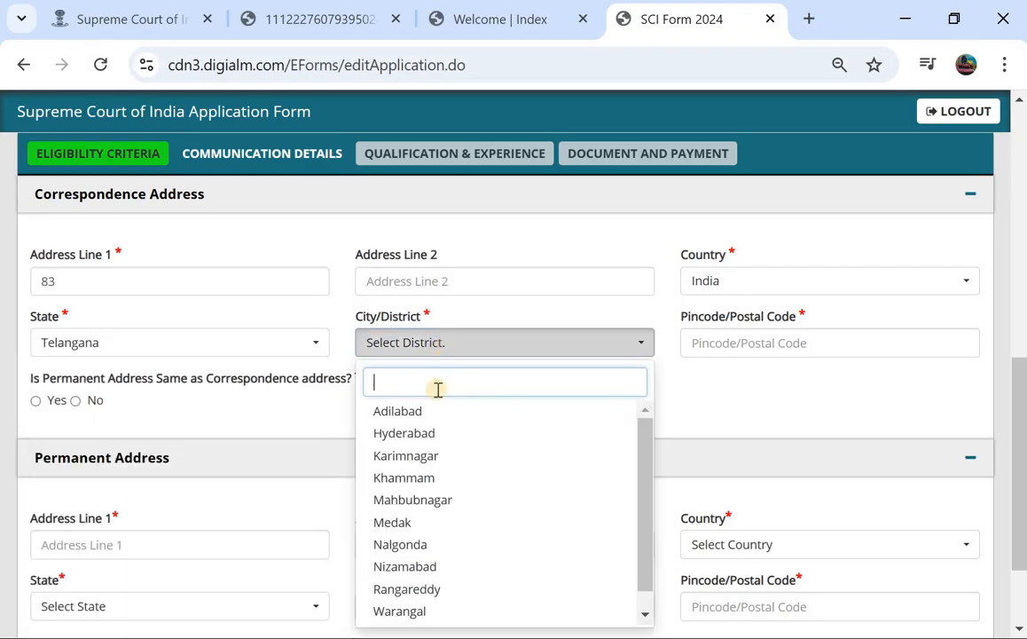
click(401, 610)
Settle the city/district on Warangal and fill in the postal pincode.
click(708, 346)
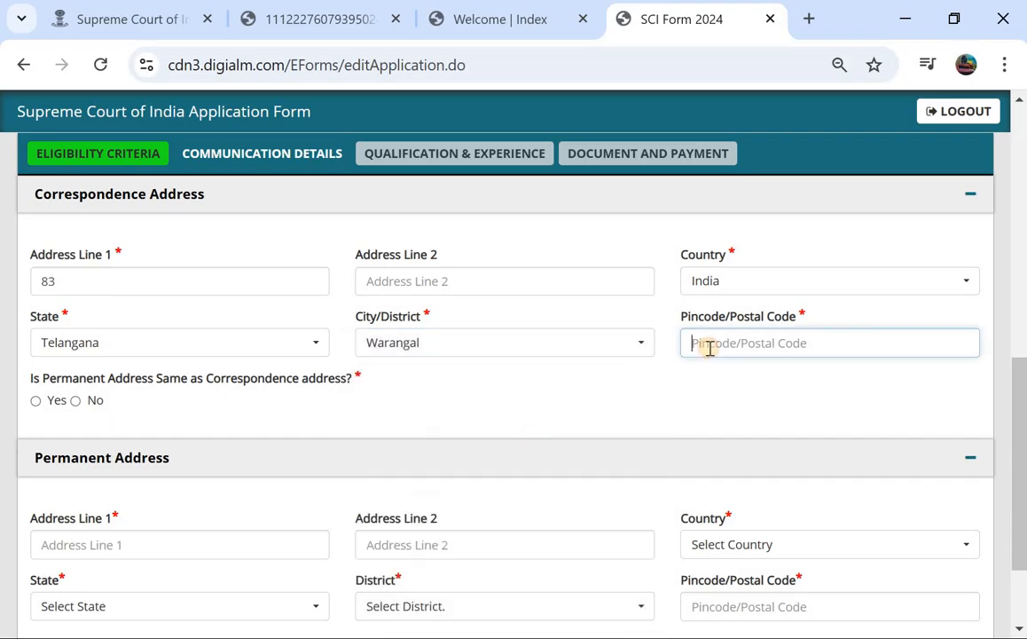
click(477, 358)
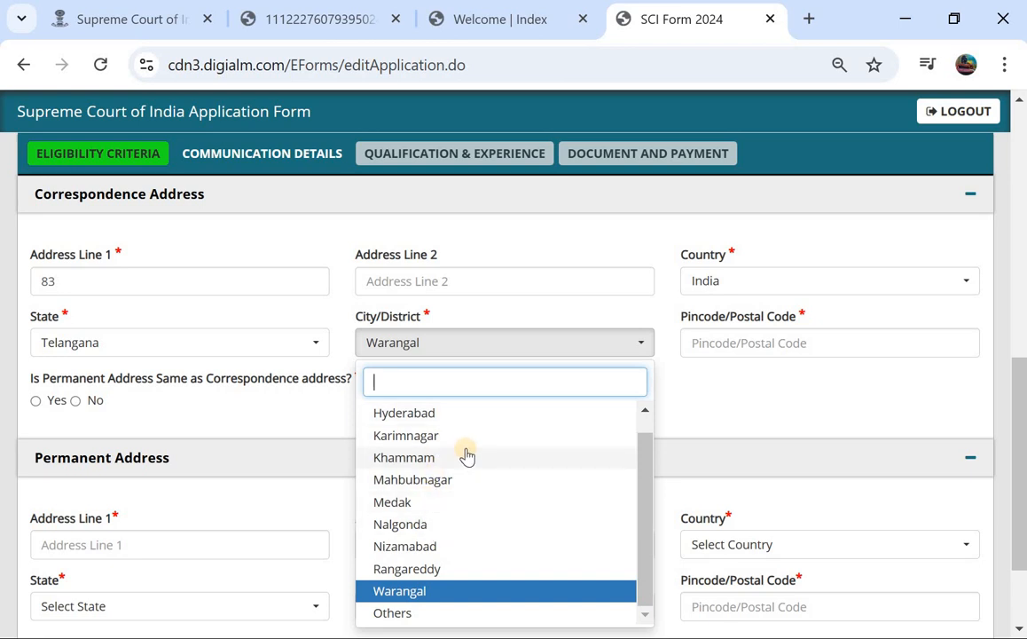
click(393, 612)
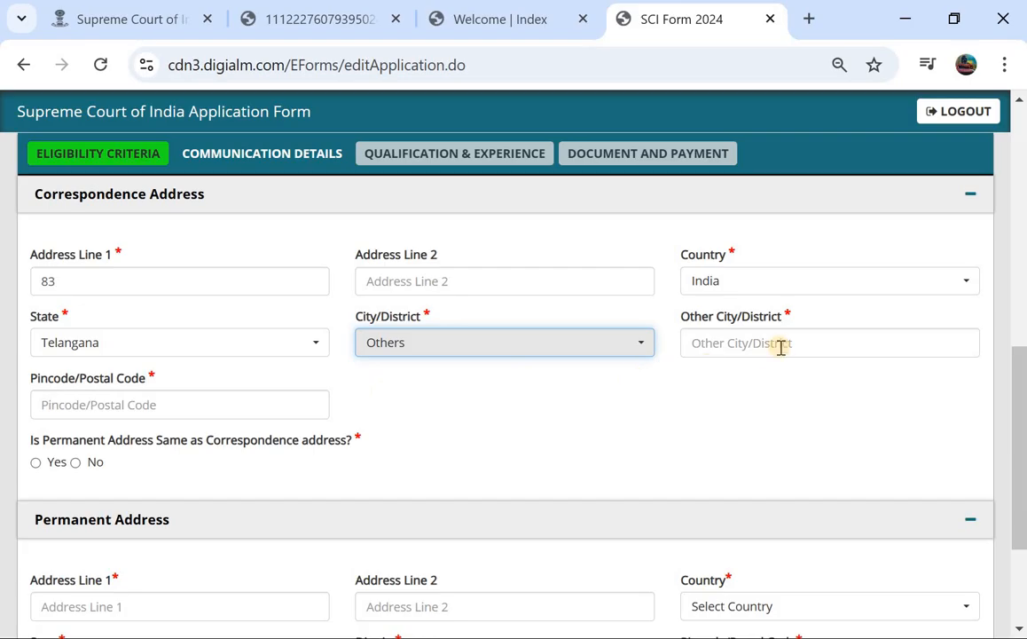
click(593, 345)
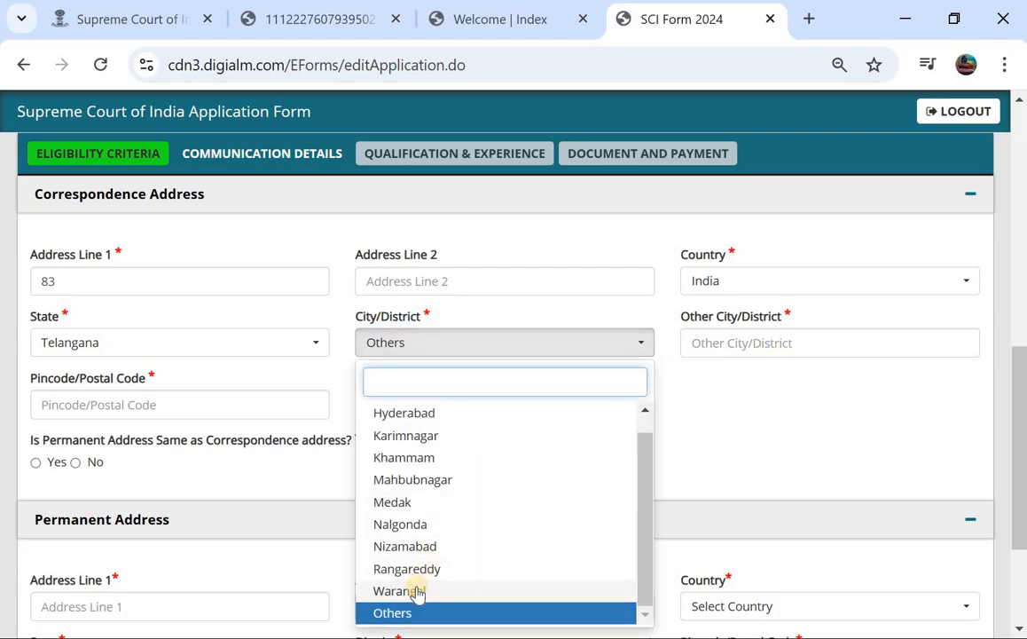
click(419, 592)
click(767, 332)
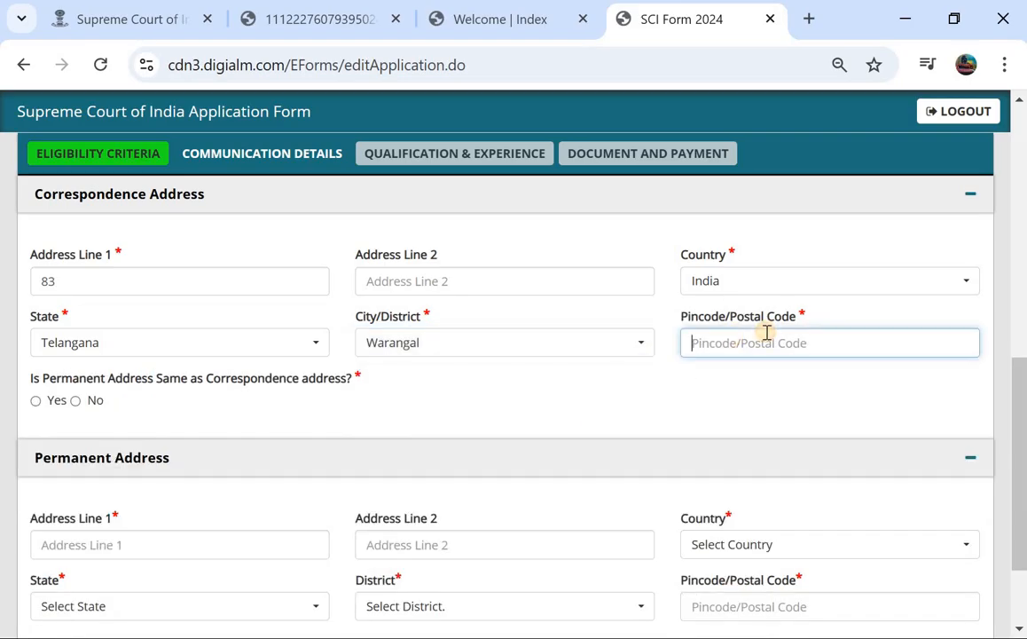
text(506101)
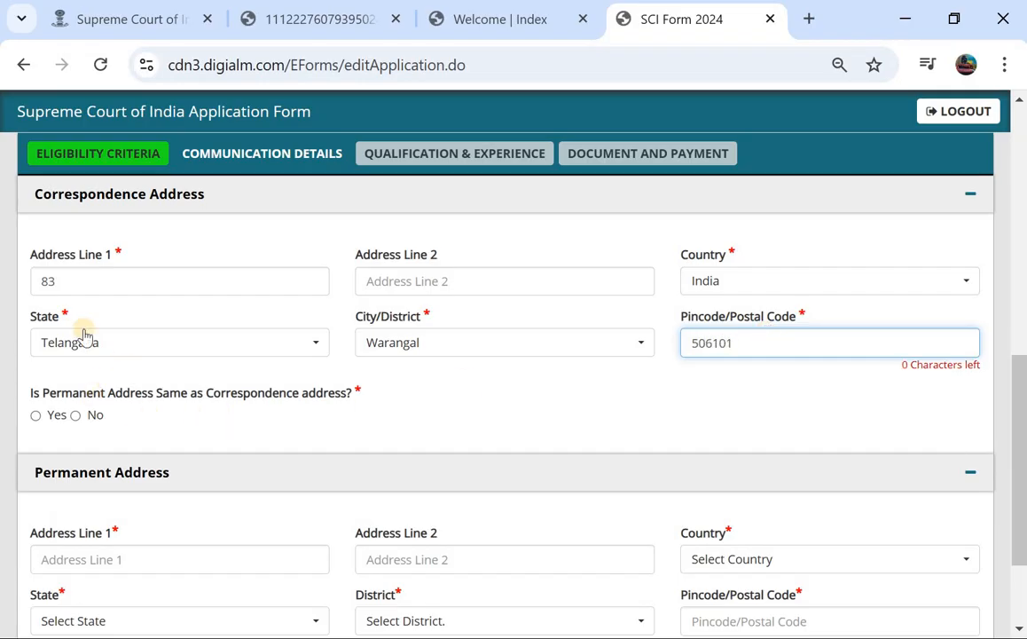
click(33, 417)
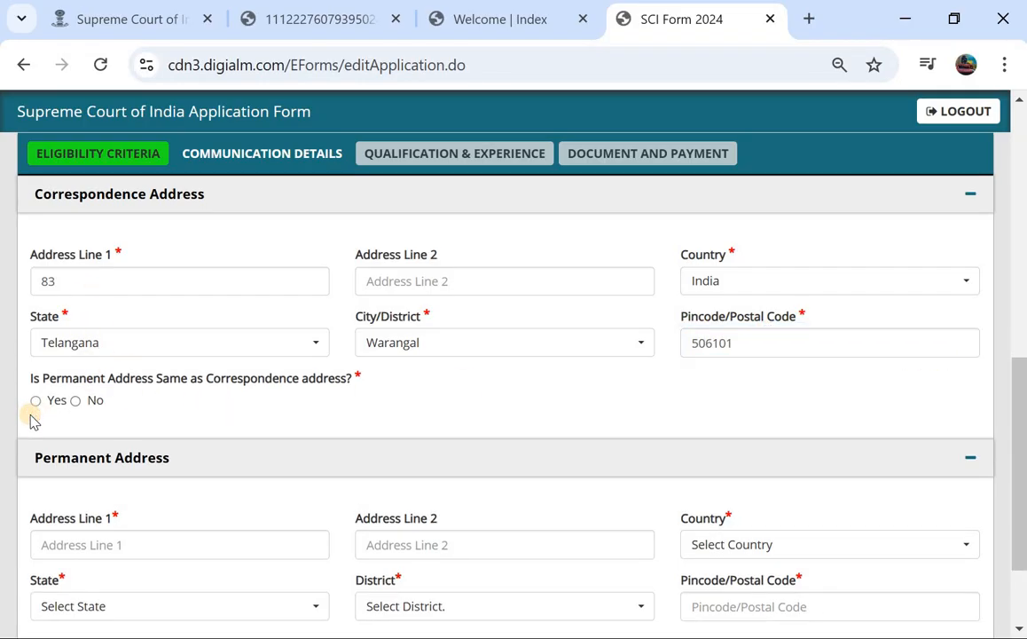
Mark the permanent address as different from correspondence and save communication details.
click(35, 400)
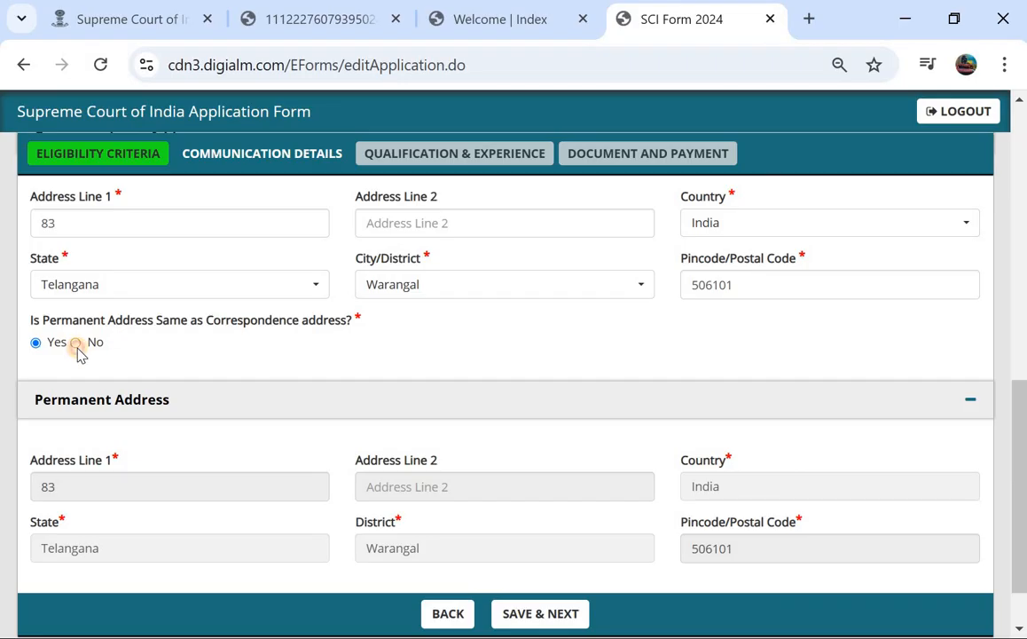
click(76, 343)
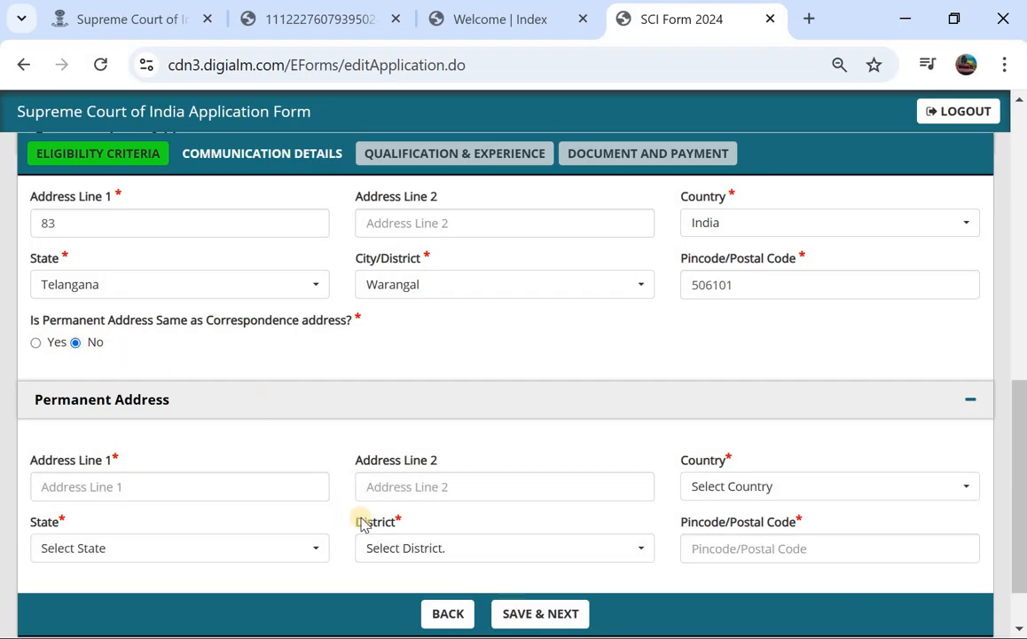
click(539, 613)
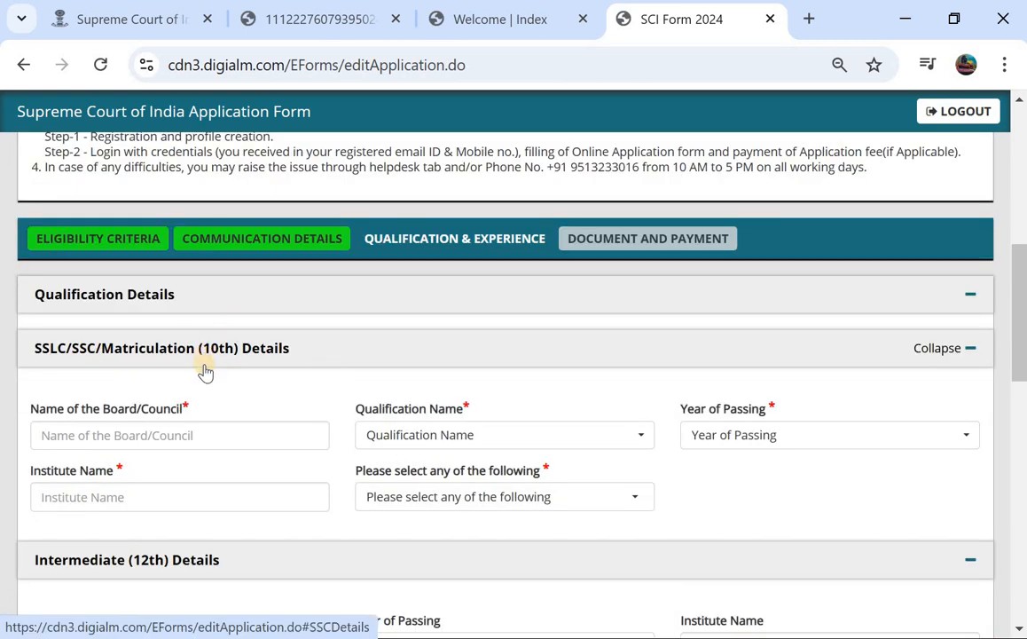
Enter 10th board 'ts board', qualification SSC and year of passing 2015.
scroll(262, 397, down, 1)
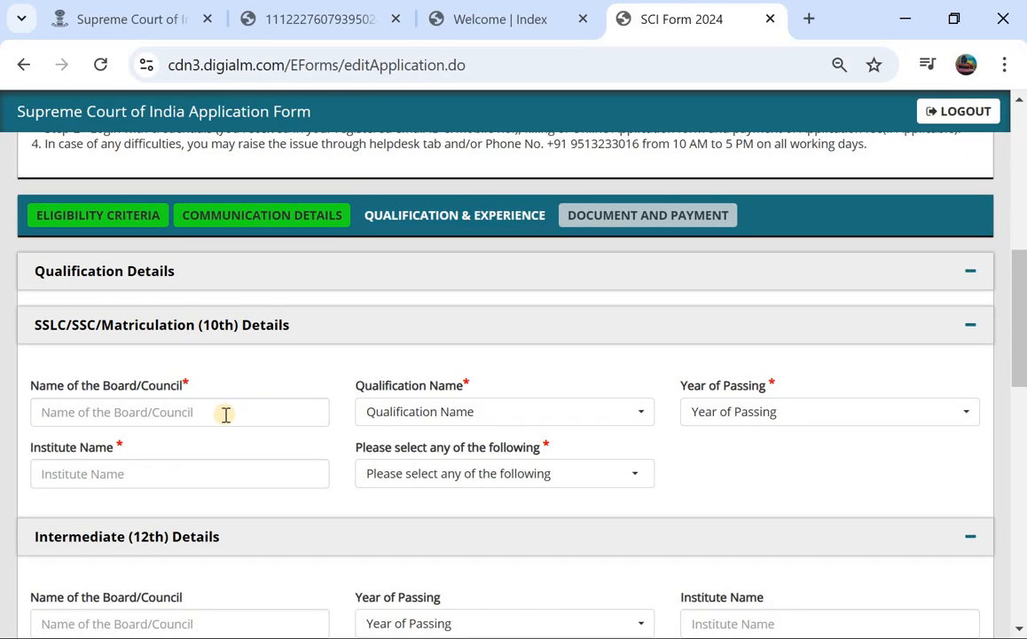
click(215, 413)
text(ts board)
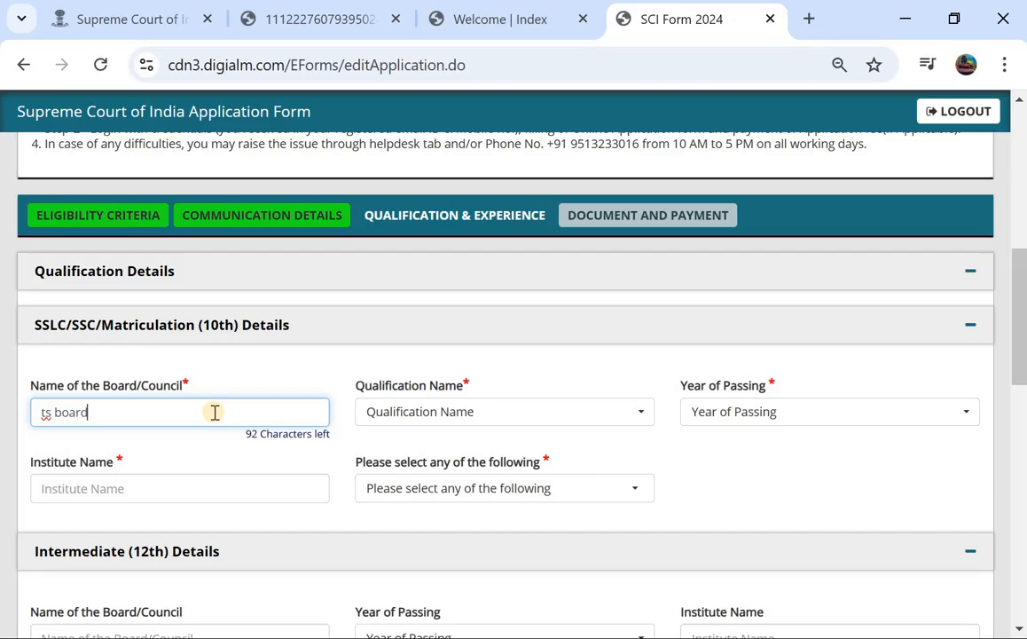
click(385, 422)
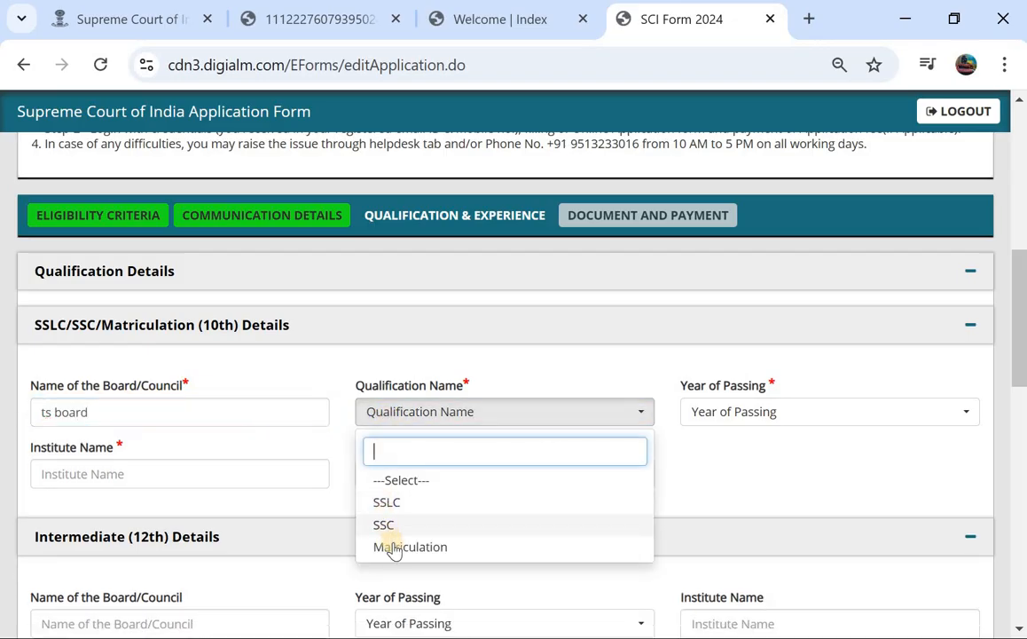
click(415, 525)
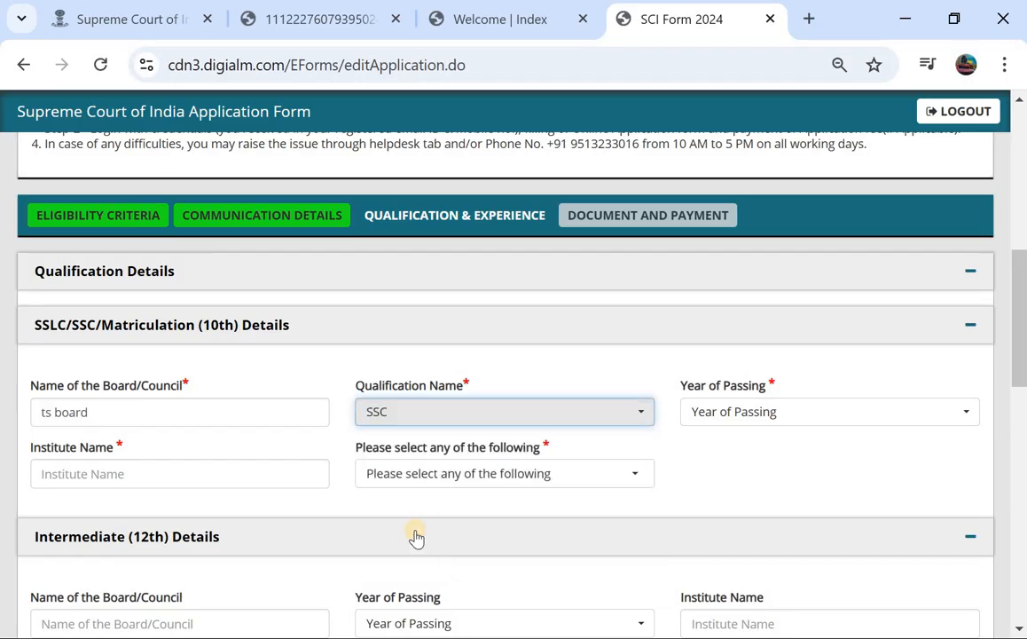
click(709, 411)
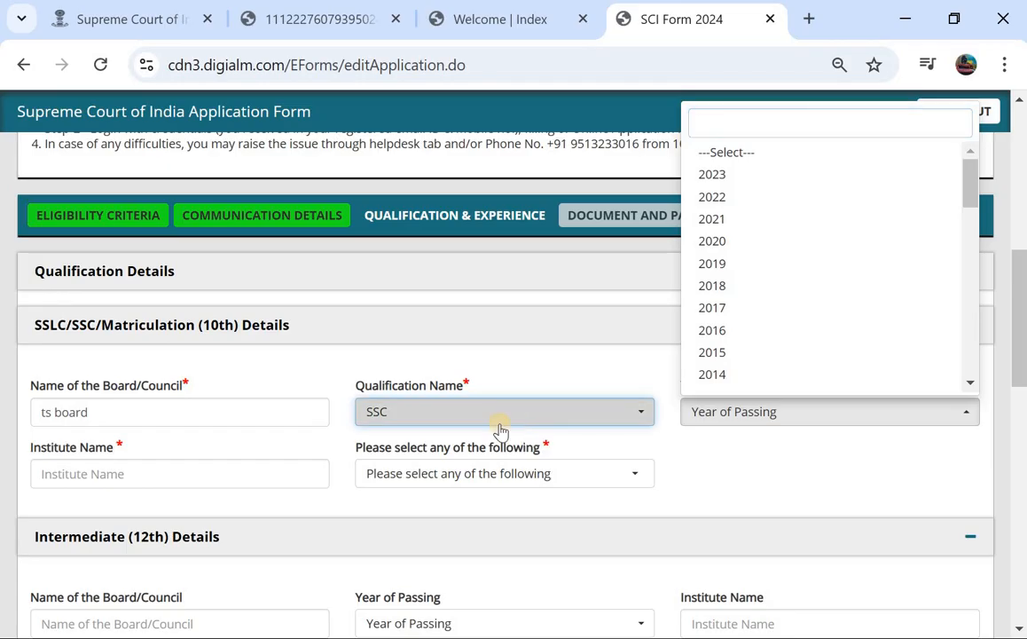
click(500, 415)
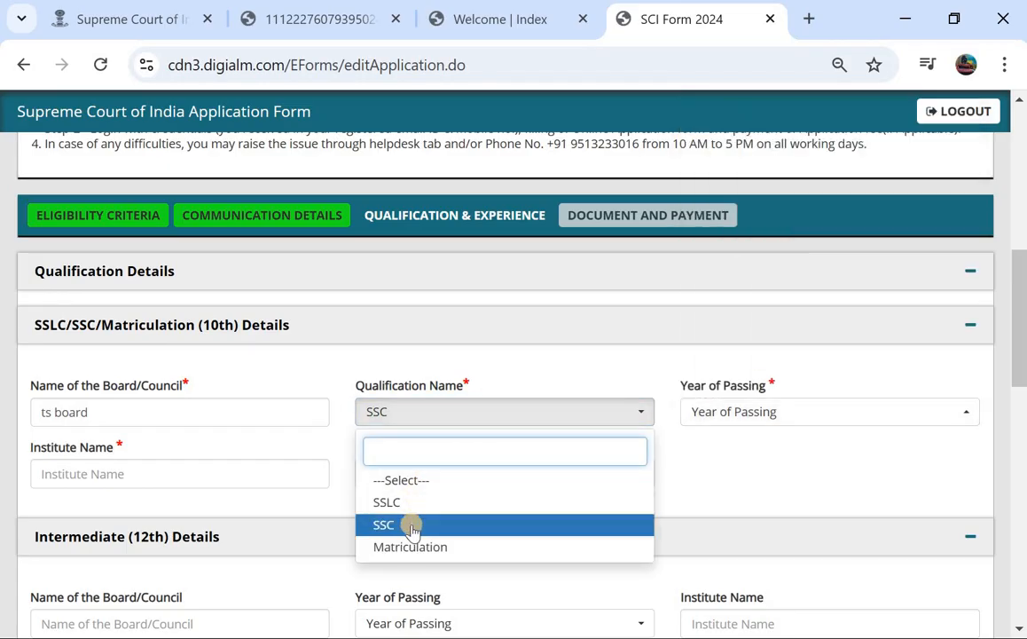
click(429, 527)
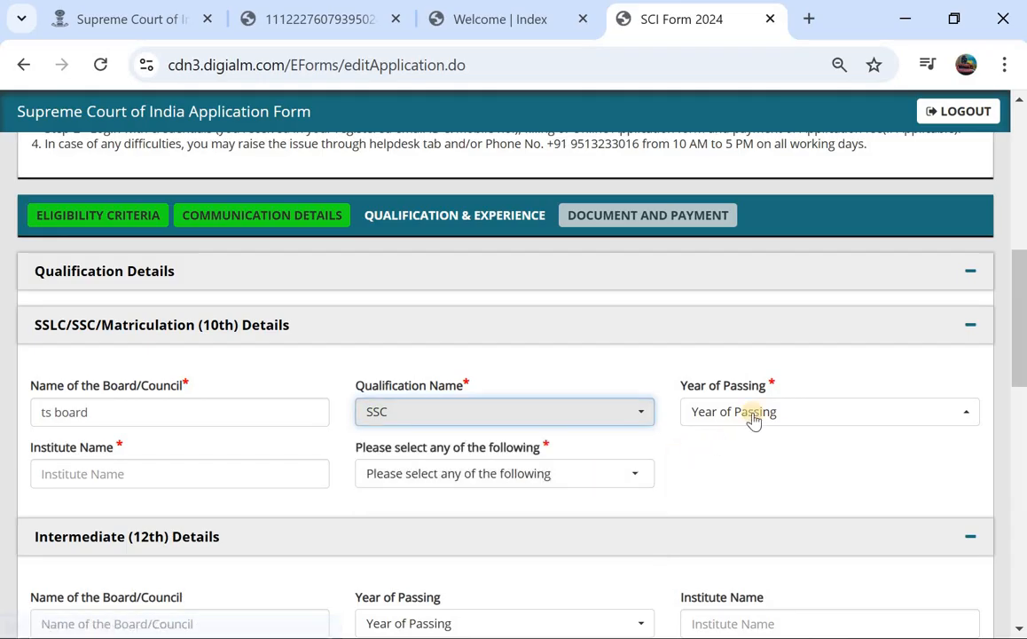
click(756, 414)
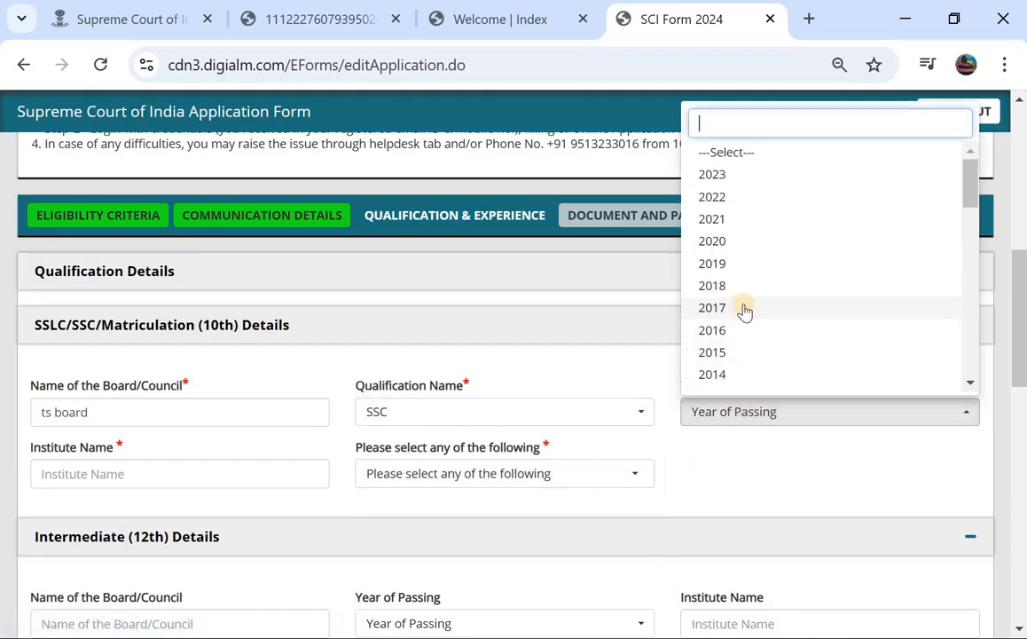
click(709, 352)
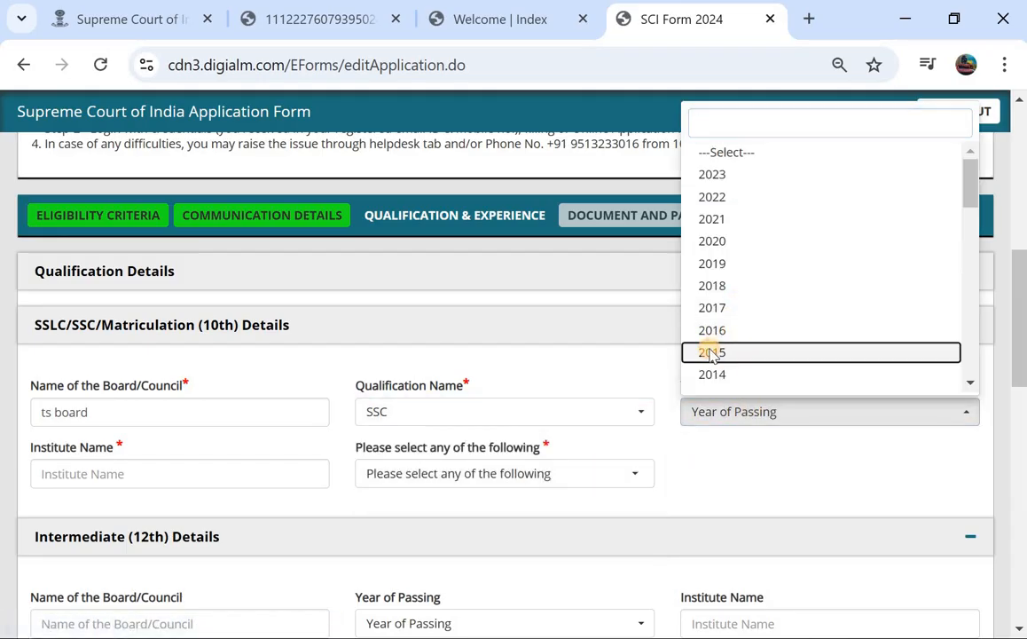
Enter 'gjc' as the 10th institute name.
click(196, 478)
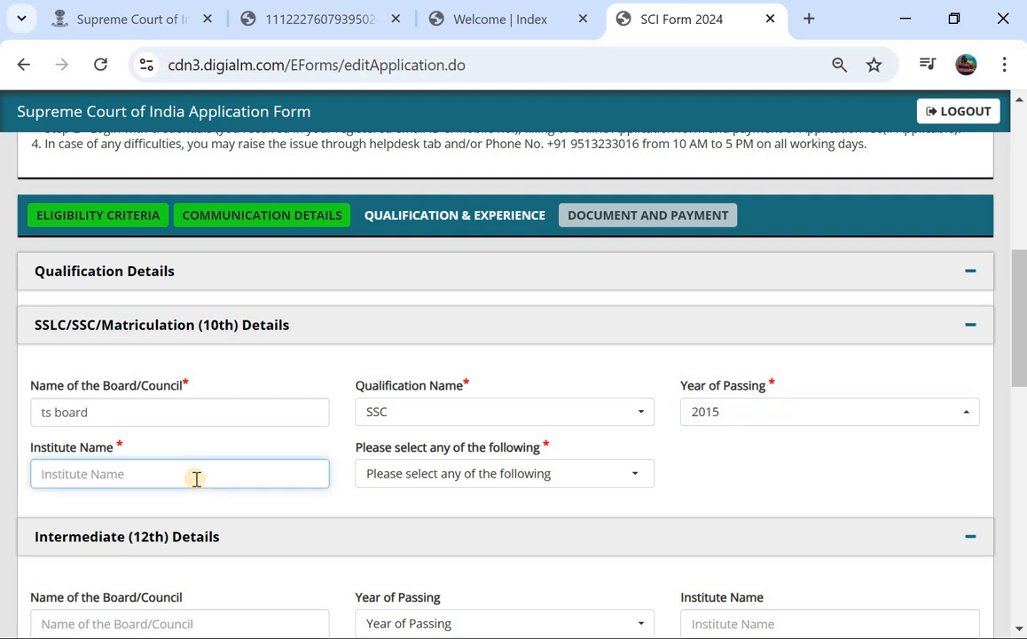
text(gic)
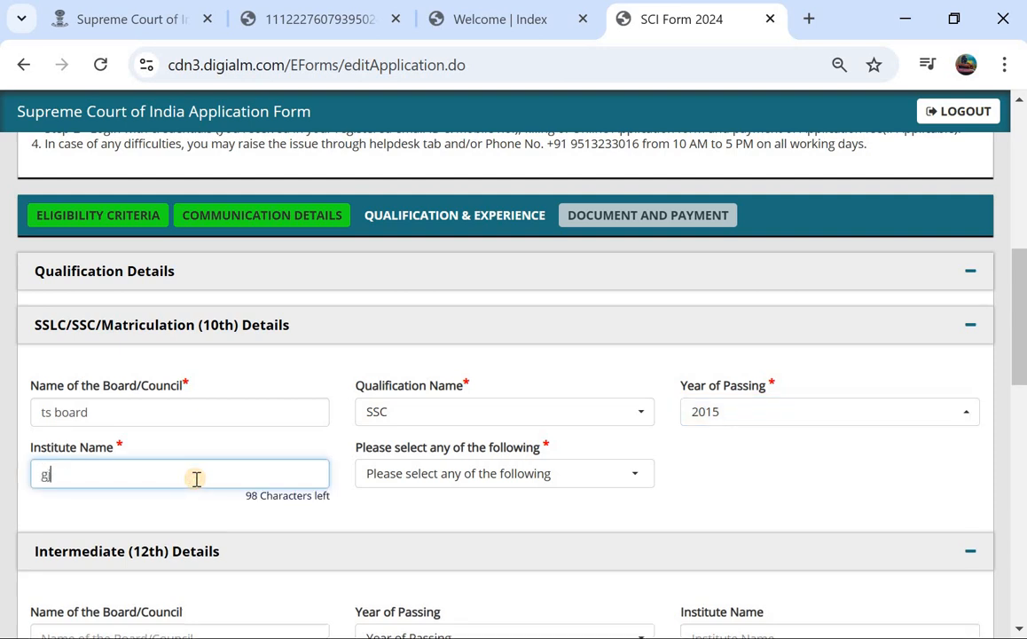
click(423, 477)
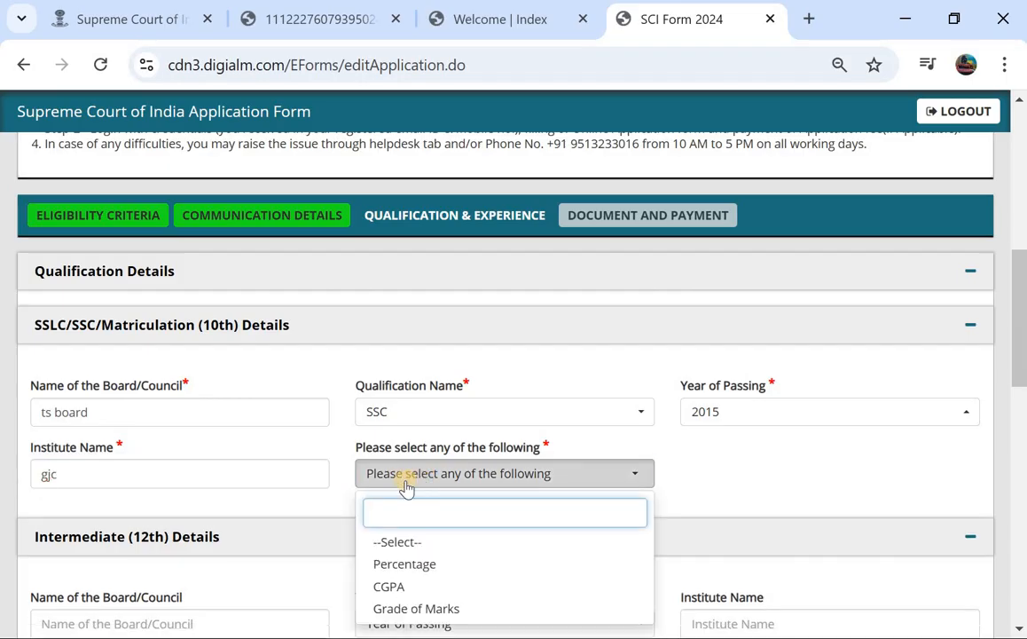
scroll(406, 486, down, 1)
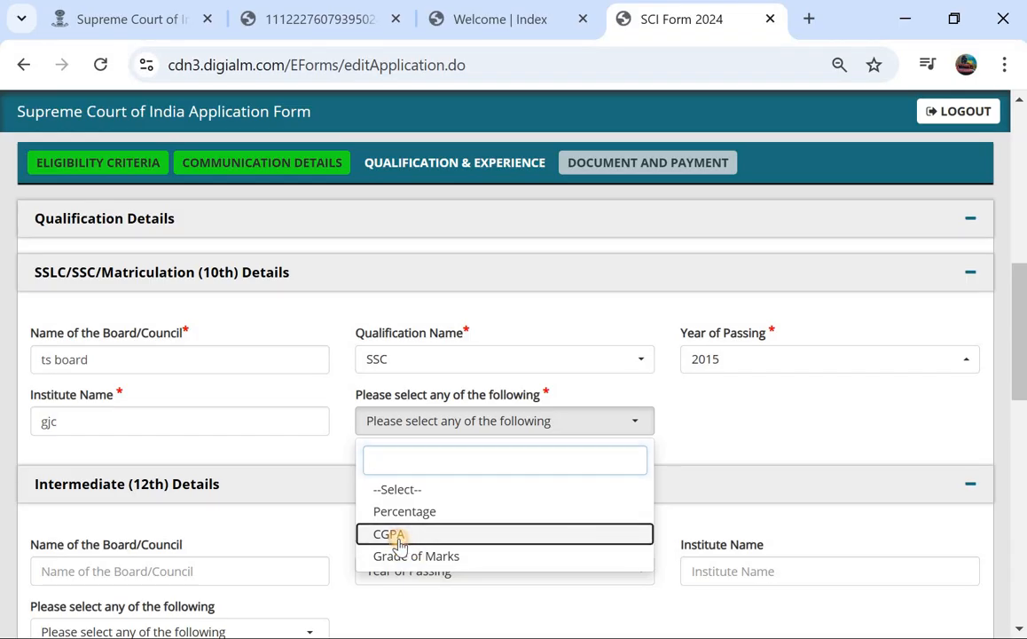
Report the 10th result as CGPA, entering a CGPA value, total CGPA 10 and equivalent percentage.
click(392, 534)
click(736, 419)
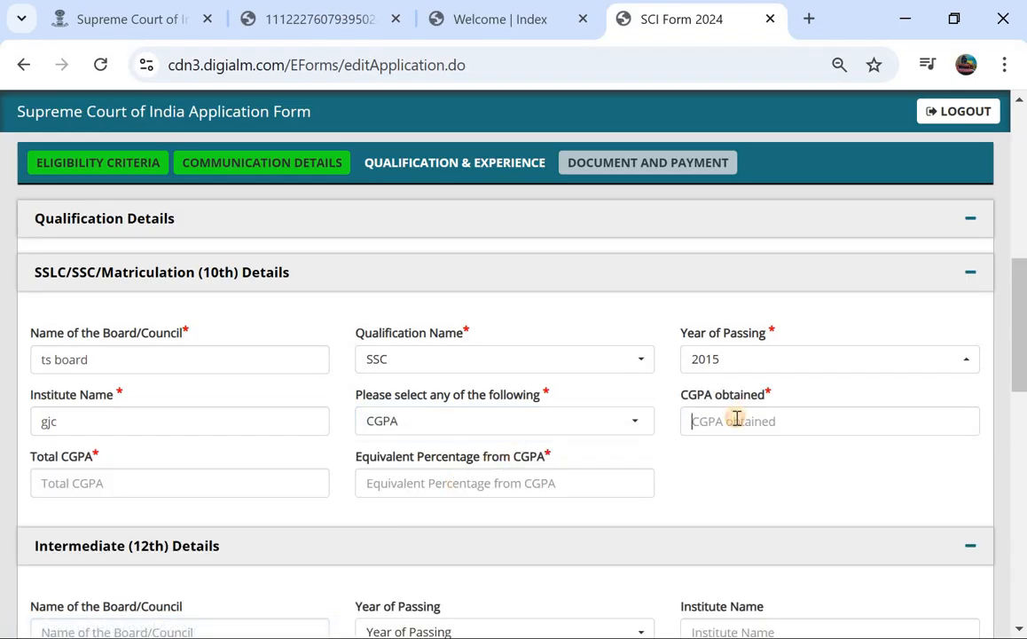
text(7)
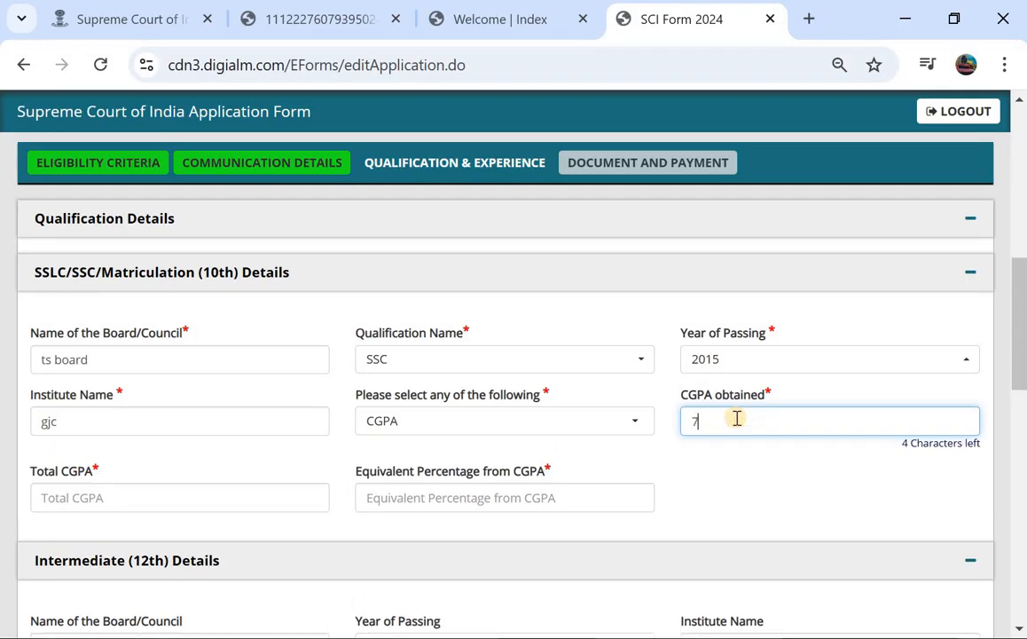
key(BackSpace)
text(.)
text(8)
key(BackSpace)
key(BackSpace)
text(8.)
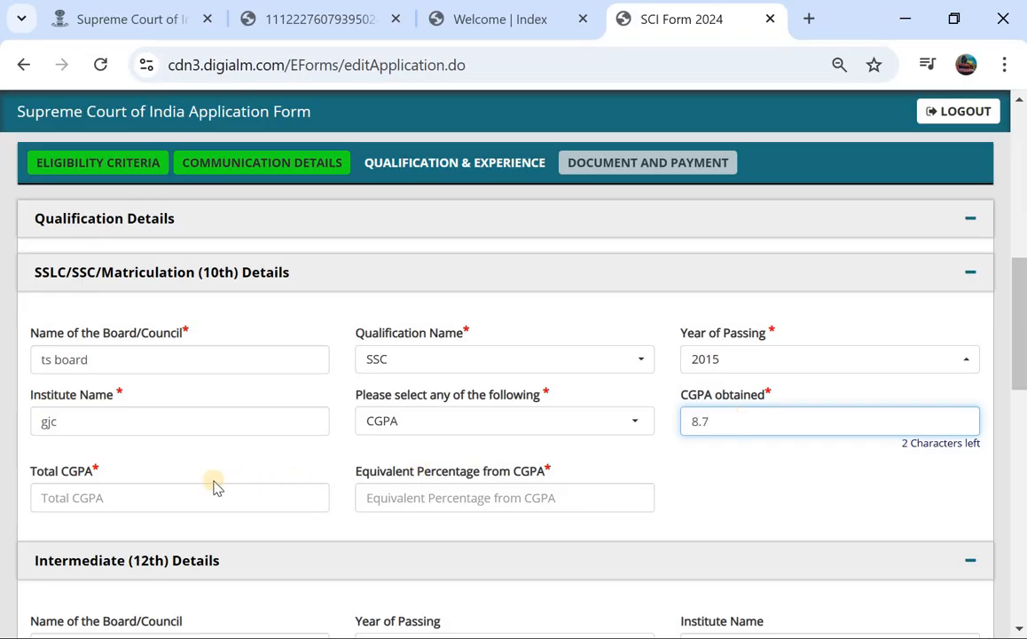
click(199, 502)
text(1)
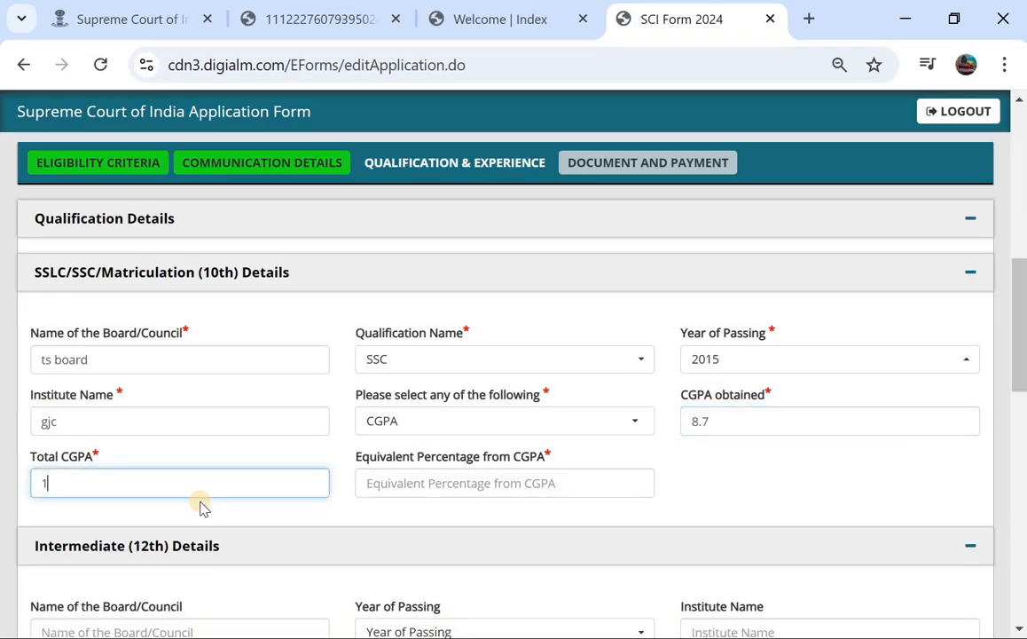
text(0)
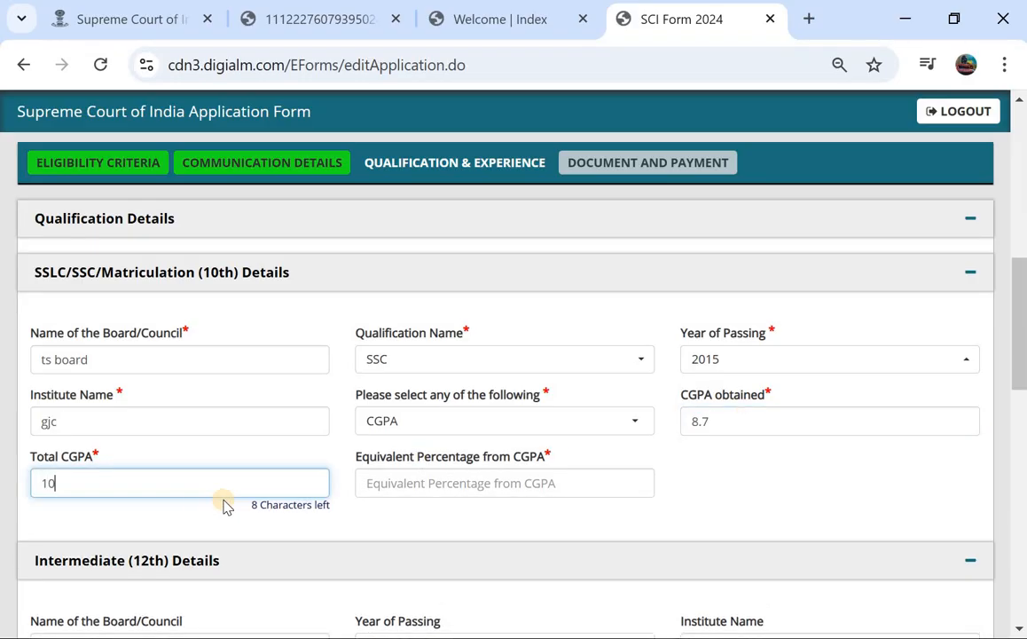
click(424, 484)
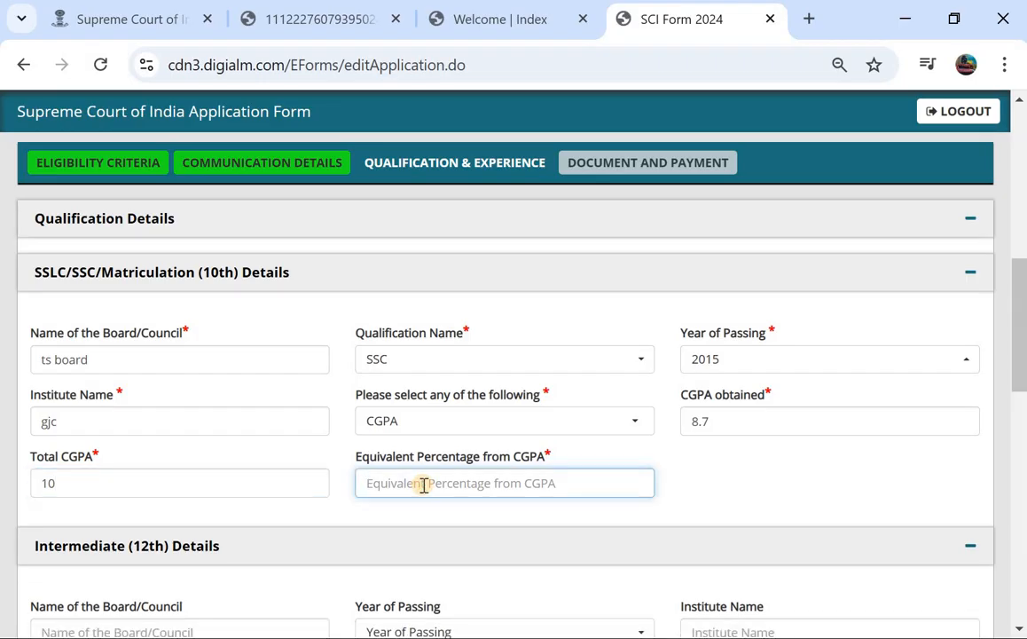
text(87)
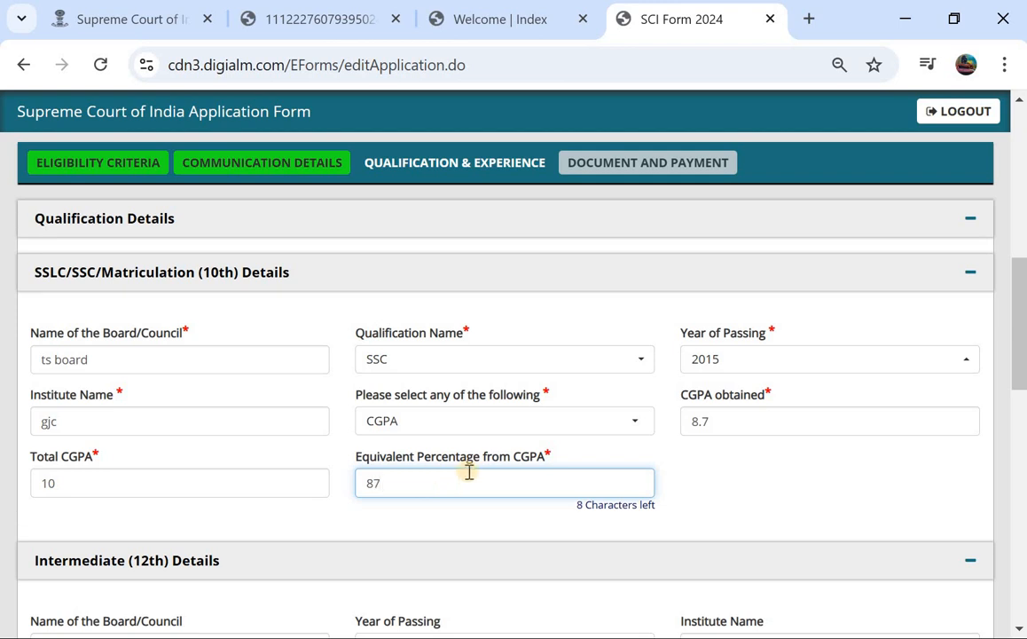
Switch the 10th result to Percentage with 87 marks out of 100, giving 87.00%.
click(548, 427)
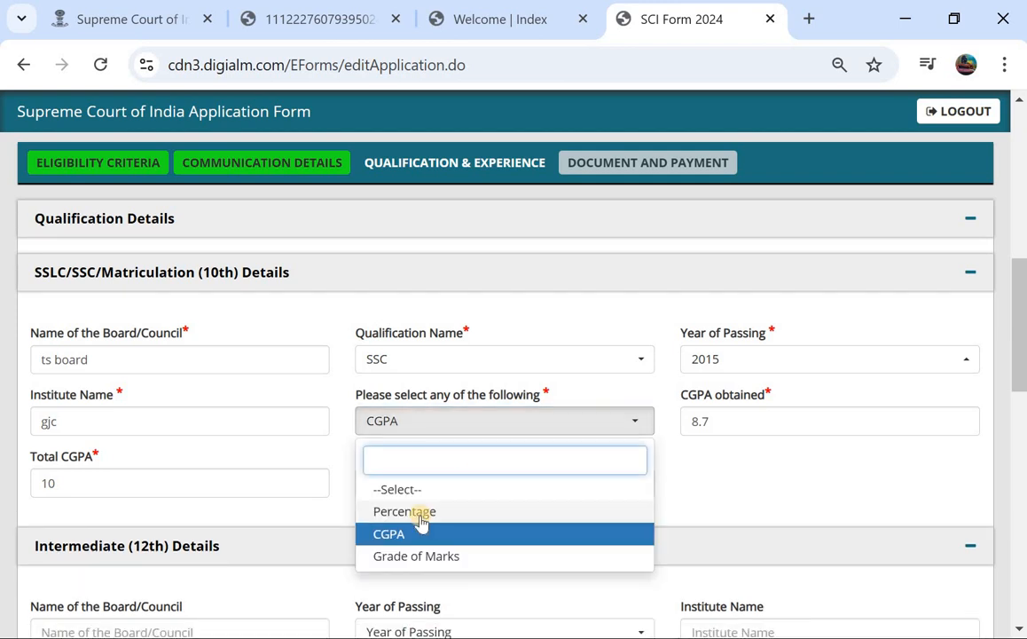
click(422, 513)
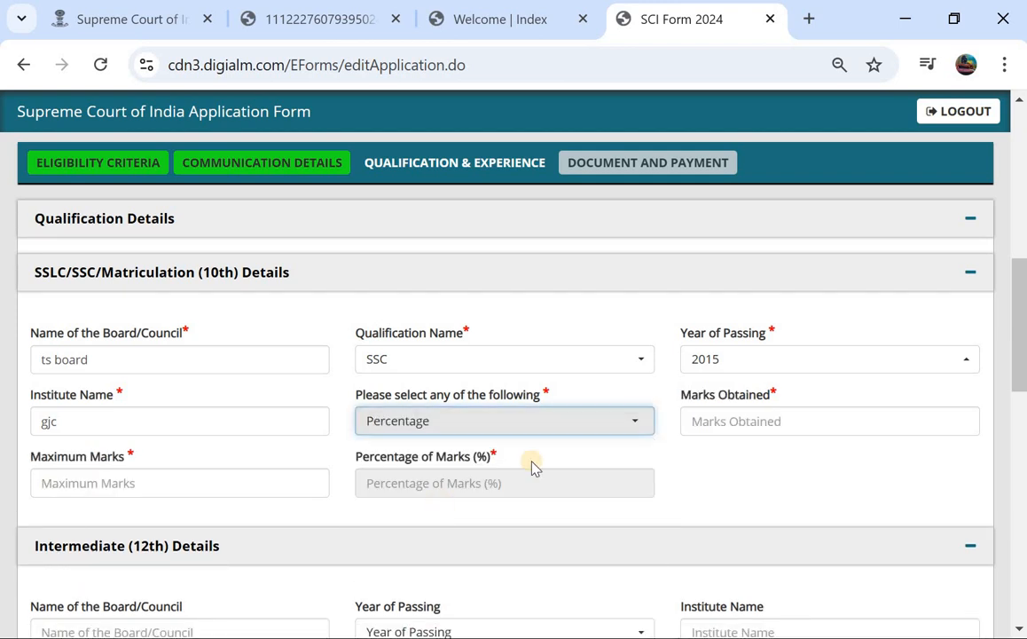
click(726, 421)
text(87)
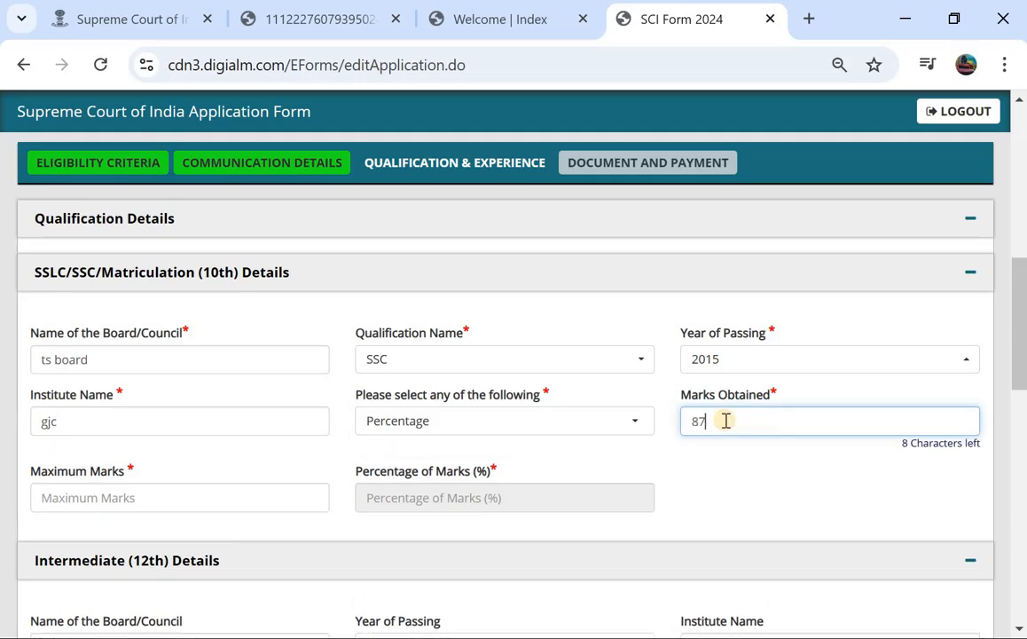
click(142, 507)
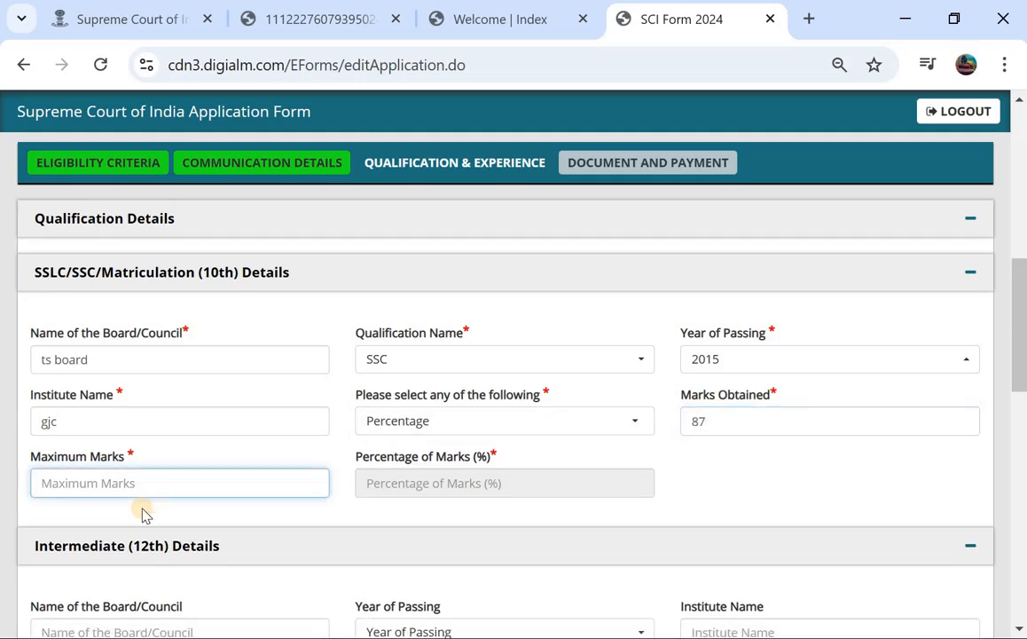
text(1000)
key(BackSpace)
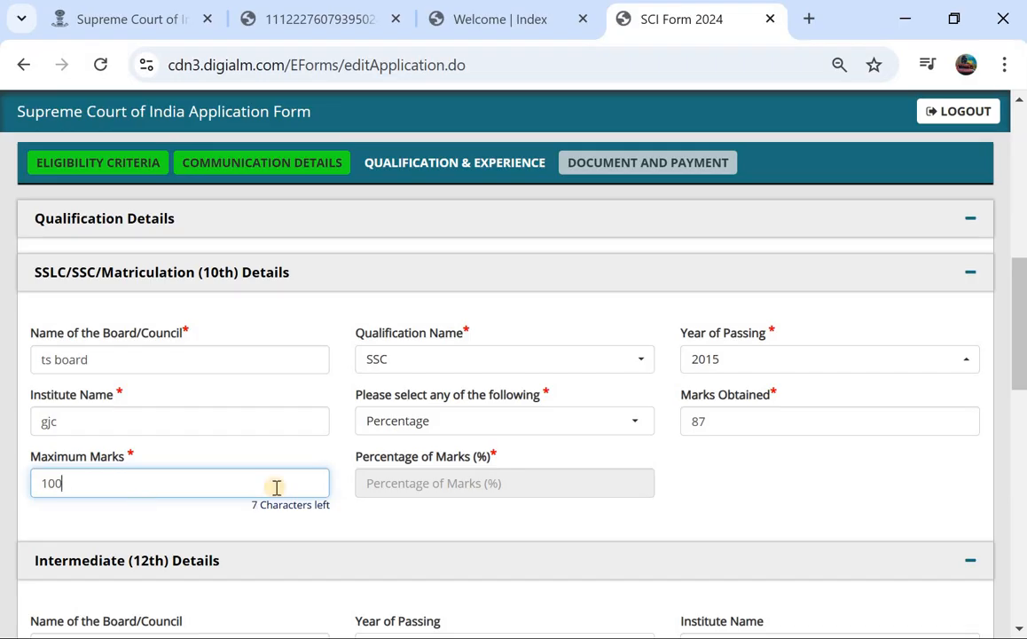
click(410, 484)
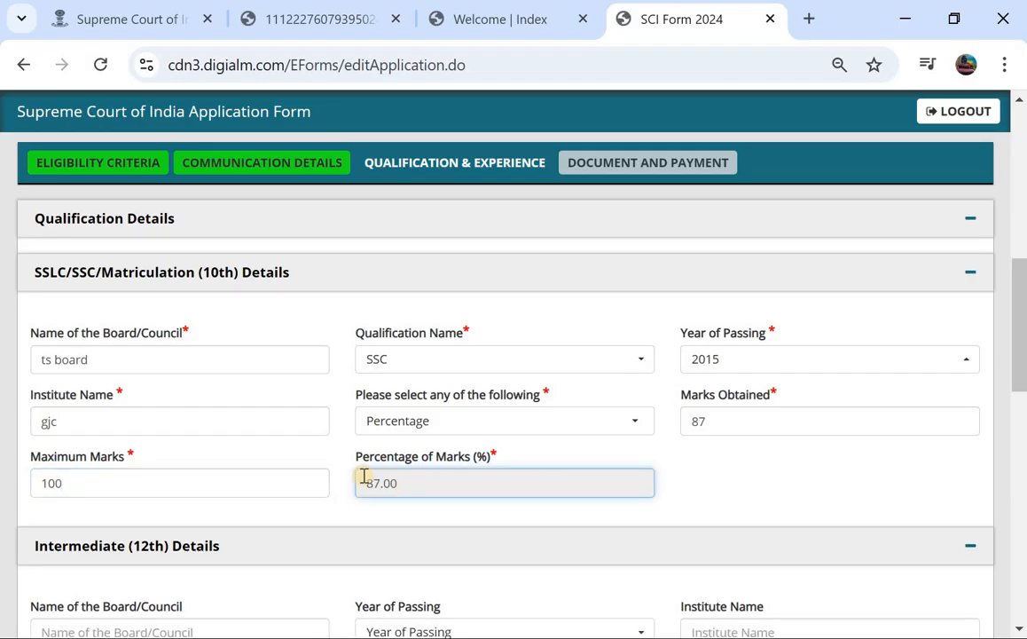
scroll(364, 483, down, 2)
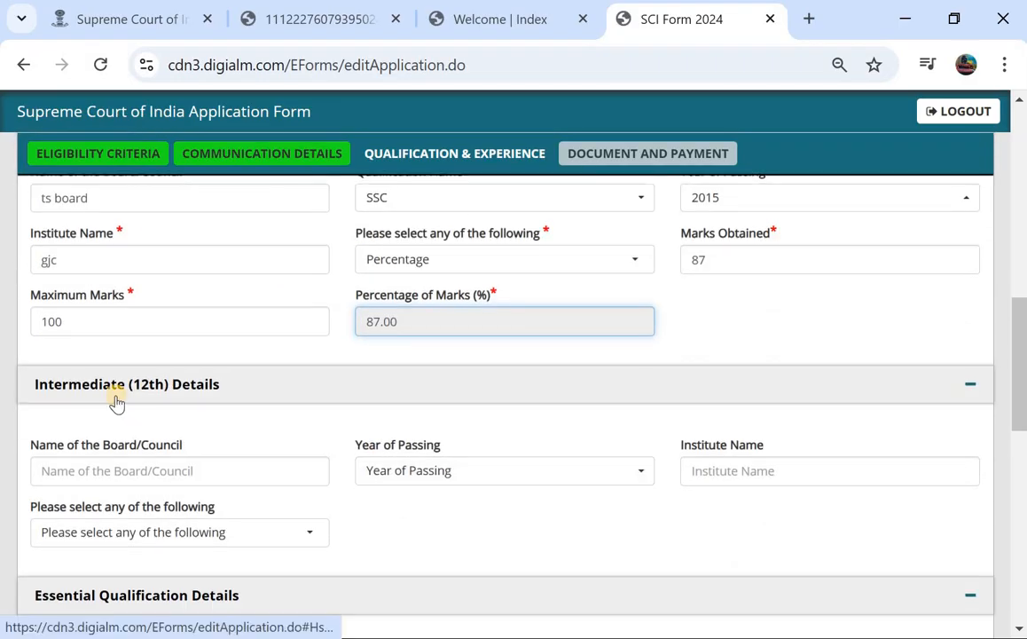
Choose Graduate Degree with institute 'sje' and Full Time mode of education.
scroll(204, 461, down, 1)
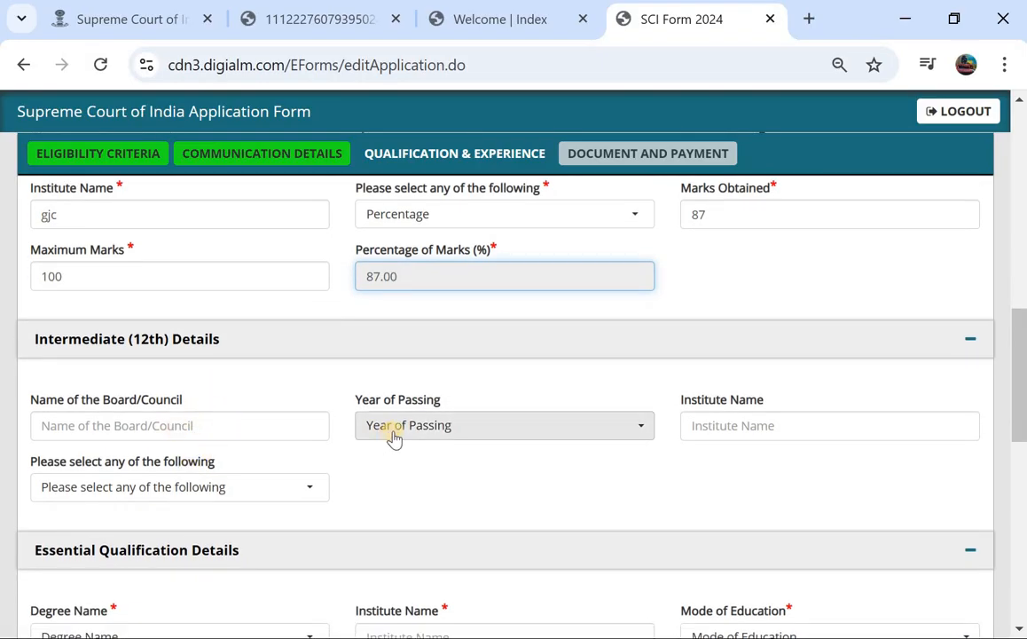
scroll(349, 457, down, 1)
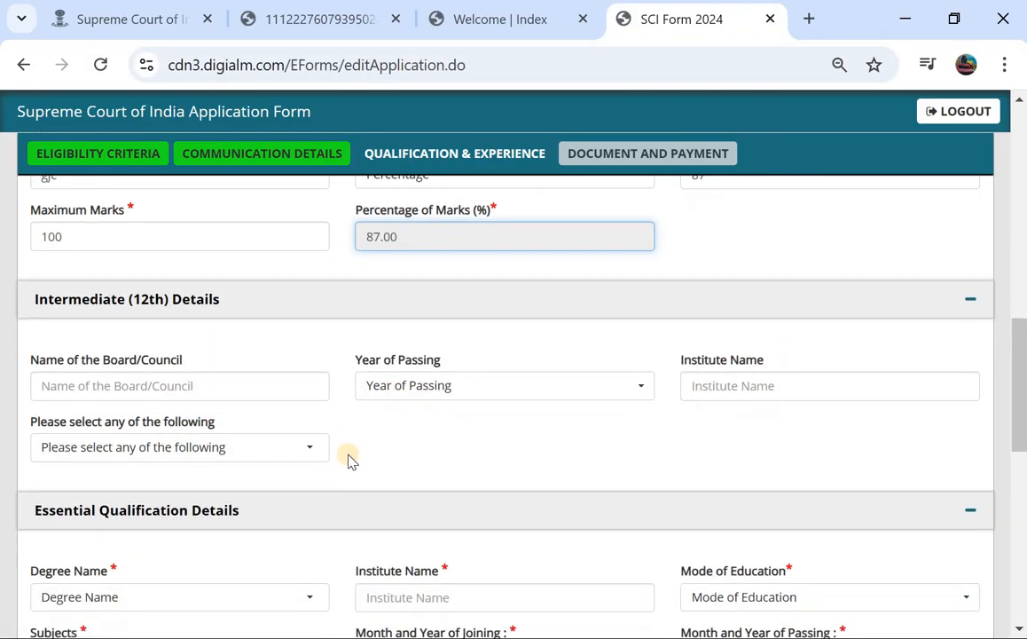
click(252, 443)
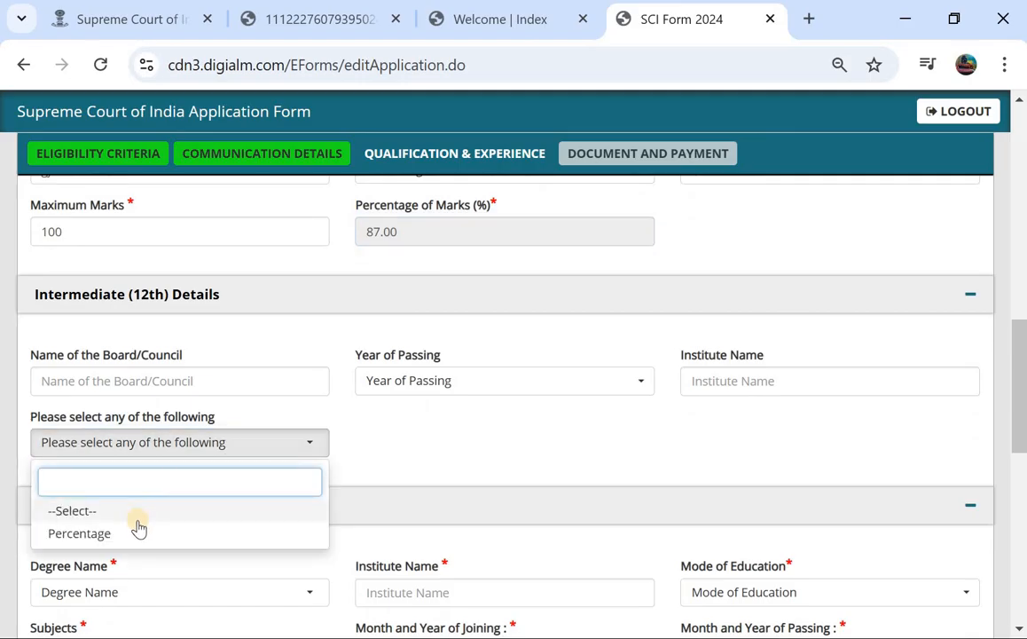
click(363, 469)
scroll(387, 448, down, 2)
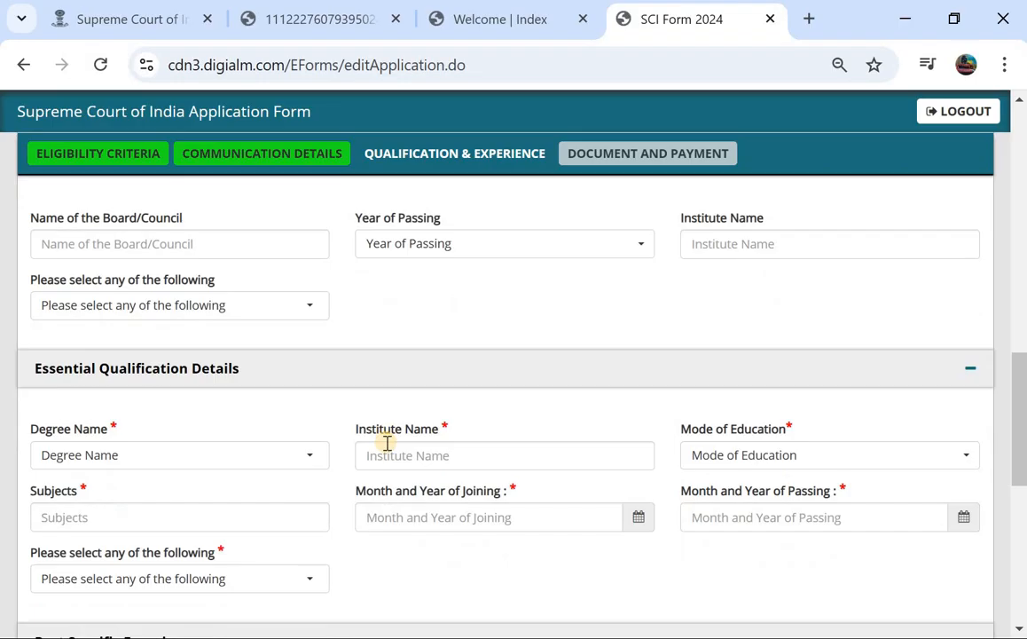
scroll(388, 447, down, 1)
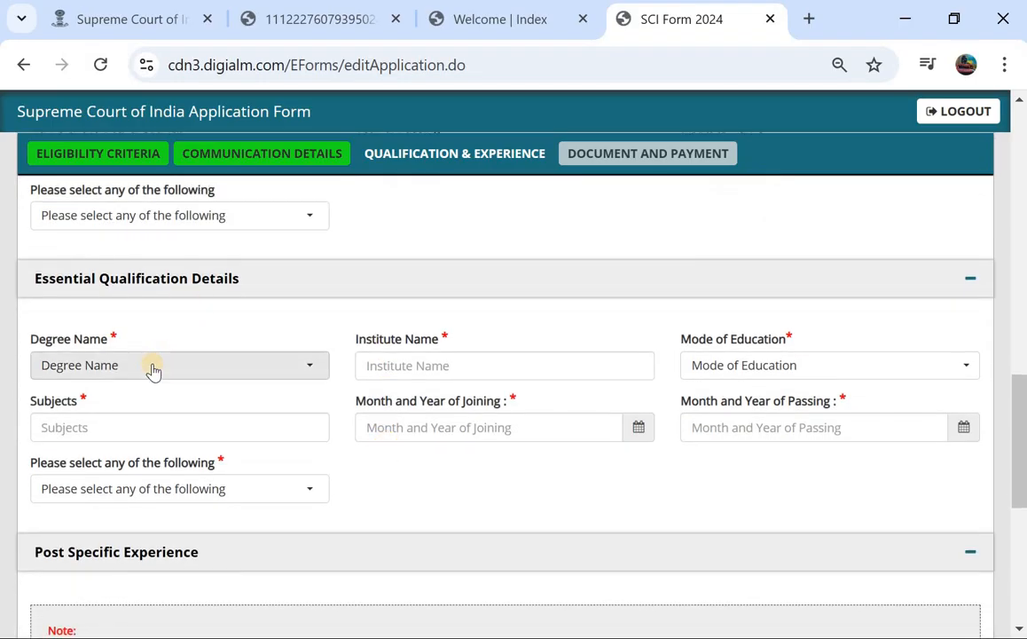
click(152, 367)
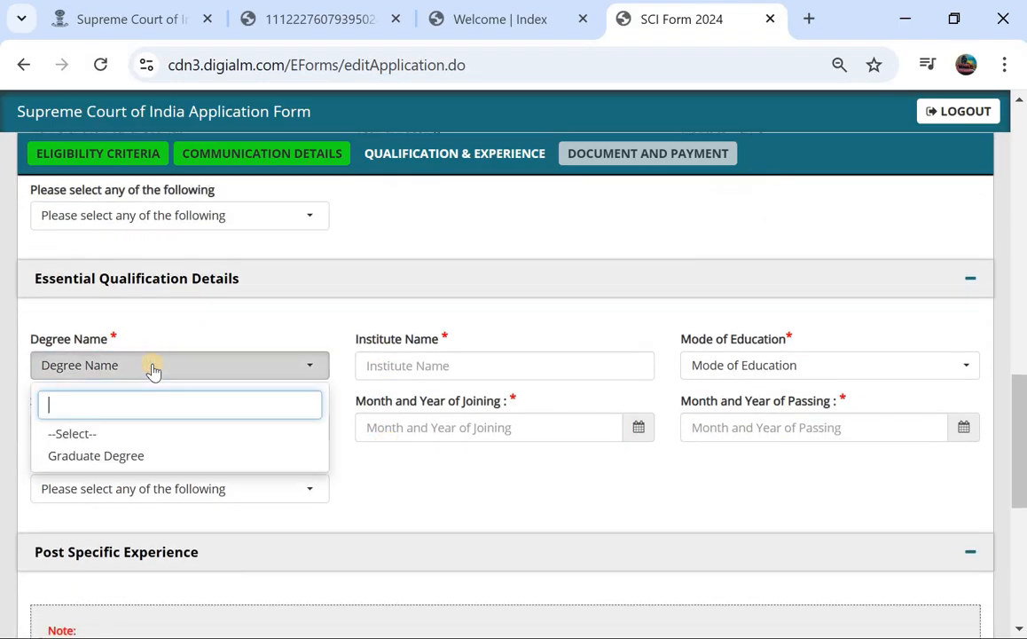
click(107, 456)
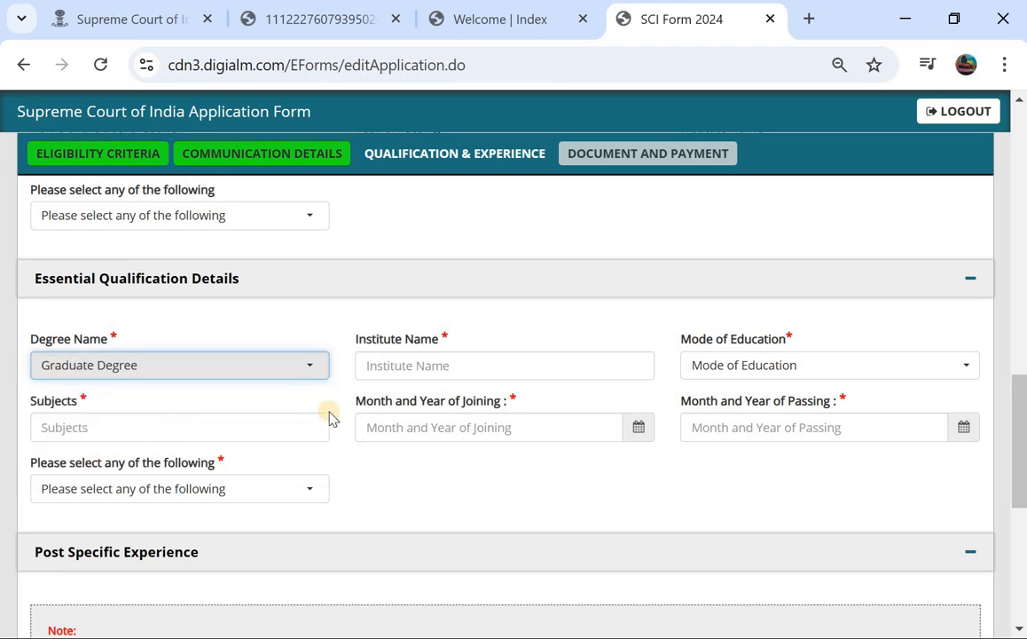
click(432, 379)
text(t)
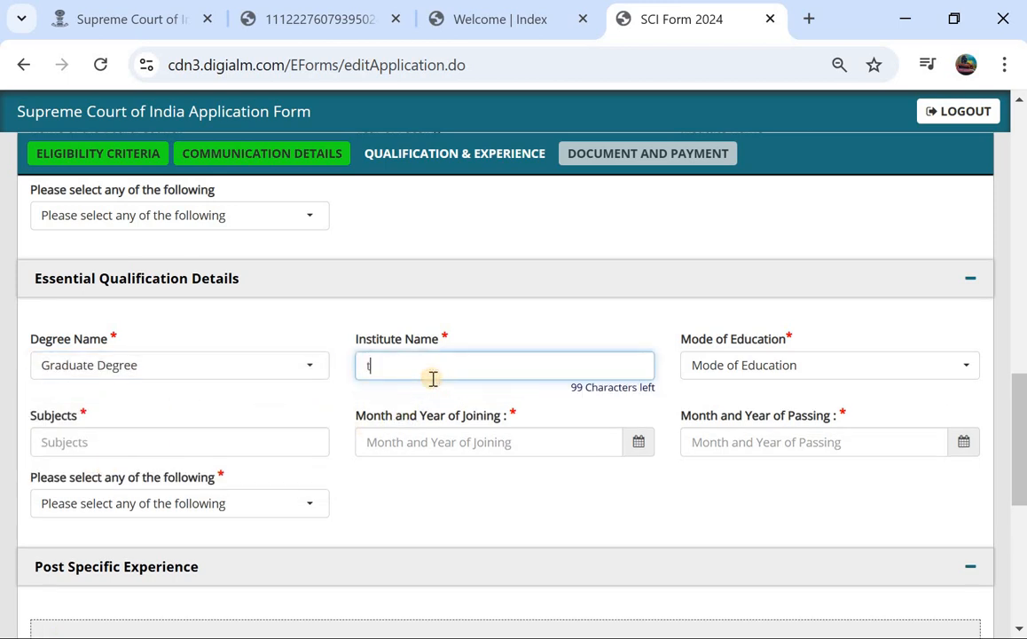
key(BackSpace)
text(sje)
click(741, 373)
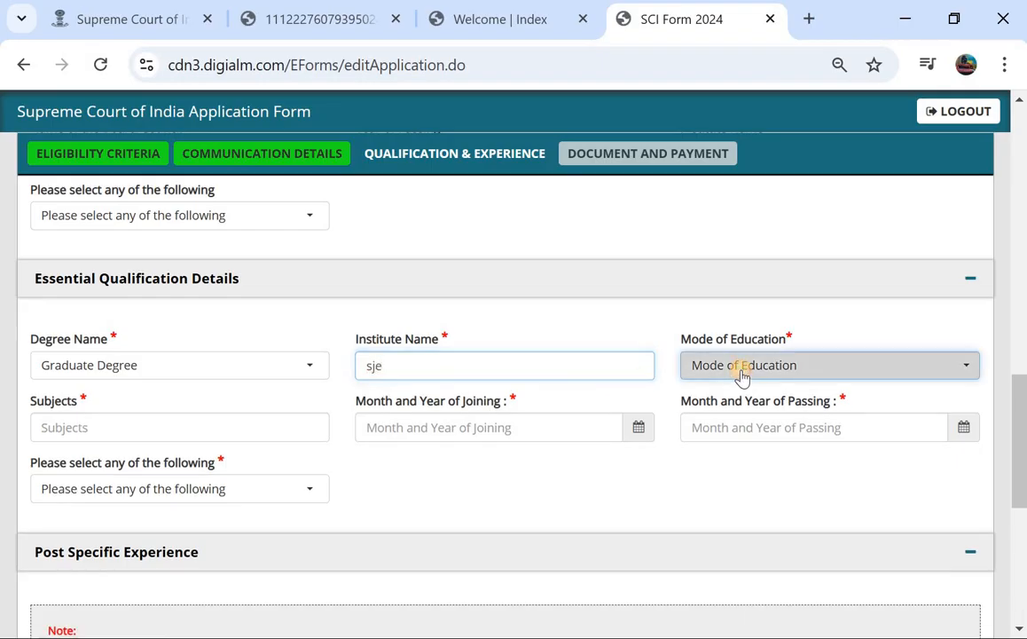
click(723, 456)
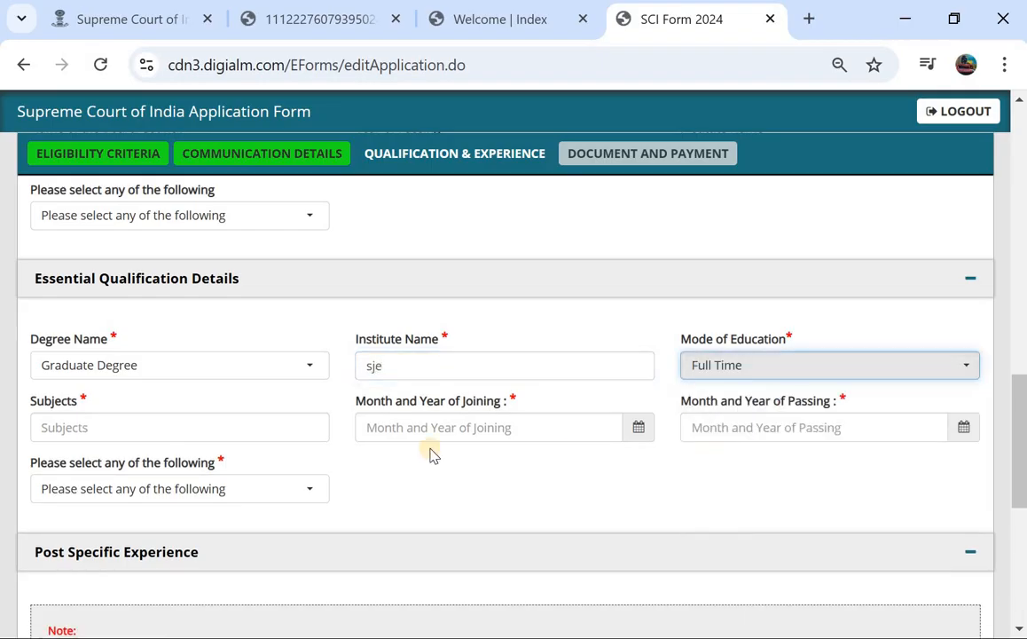
Set the degree joining date to 06/2021 and passing date to 08/2023.
click(148, 434)
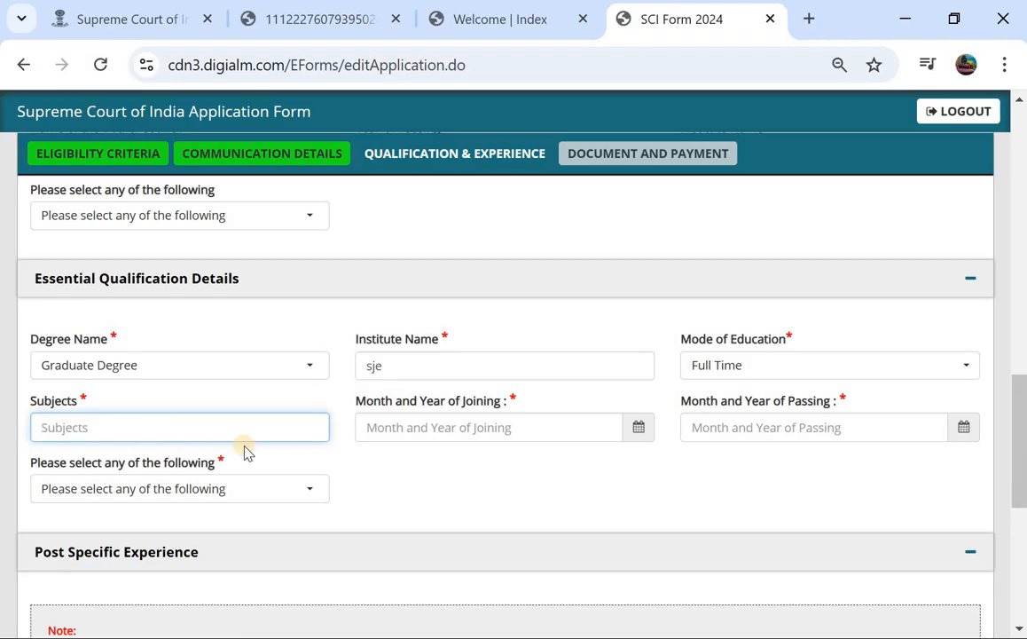
click(635, 429)
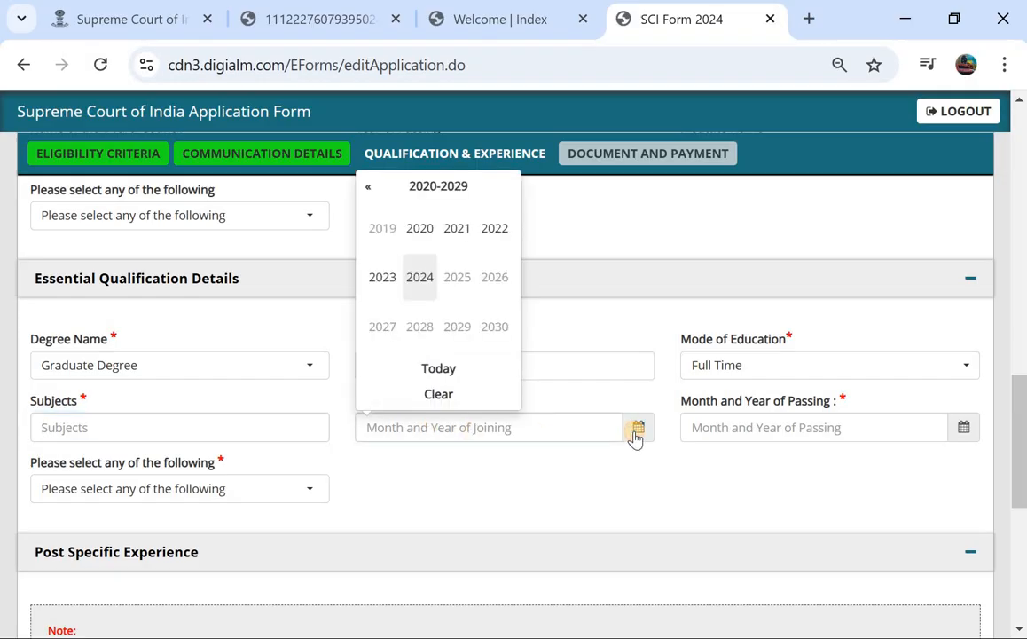
click(395, 275)
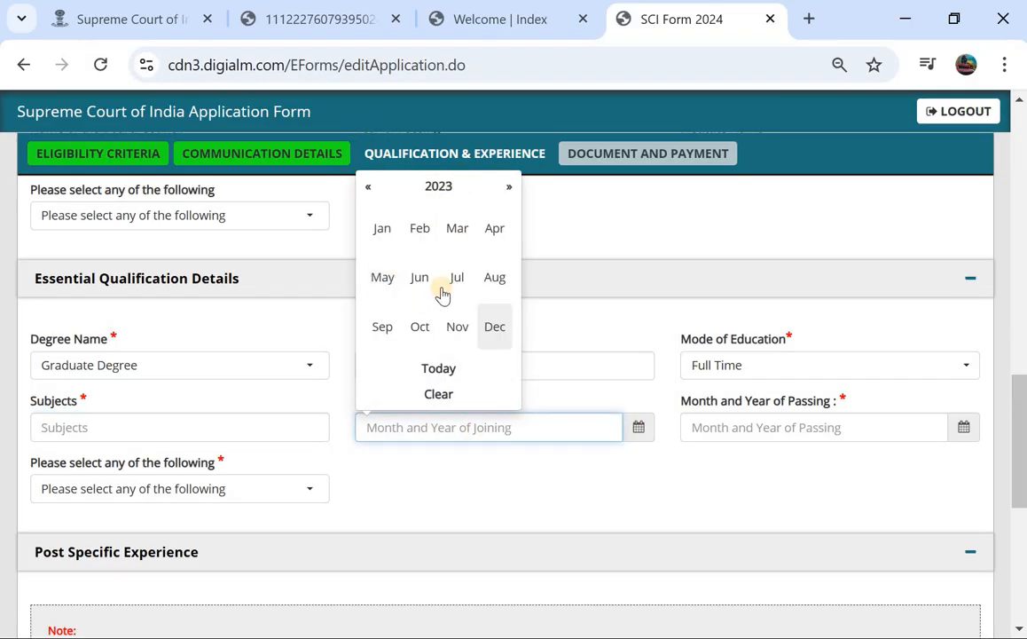
click(397, 280)
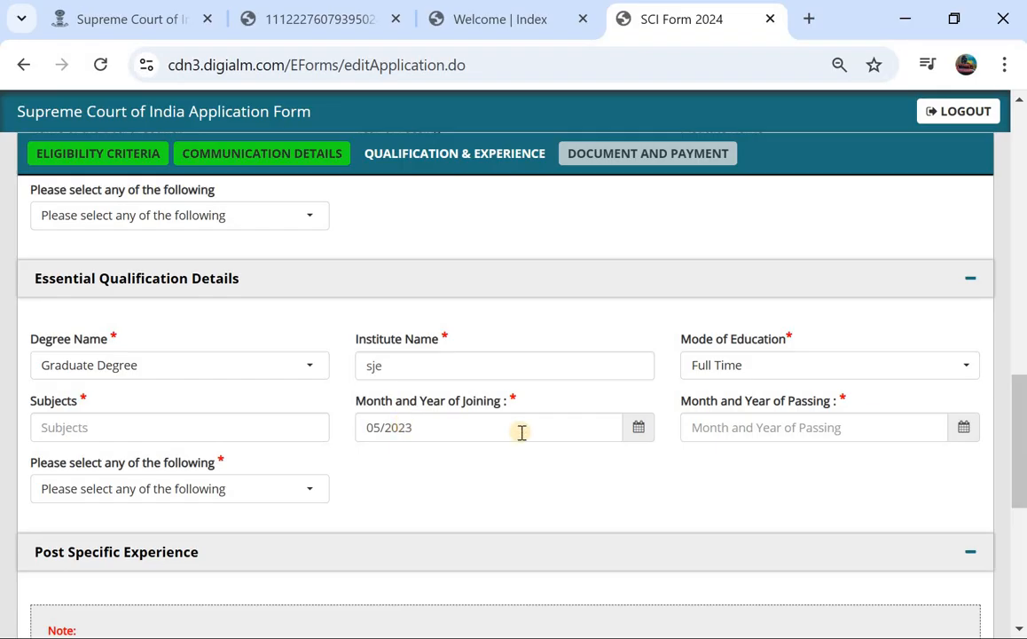
click(637, 430)
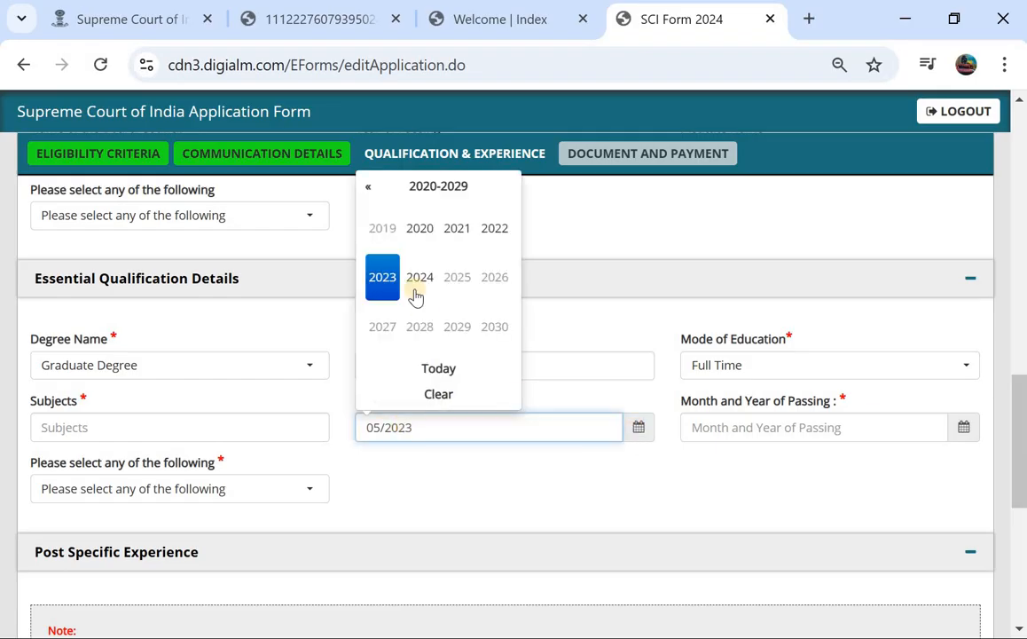
click(458, 228)
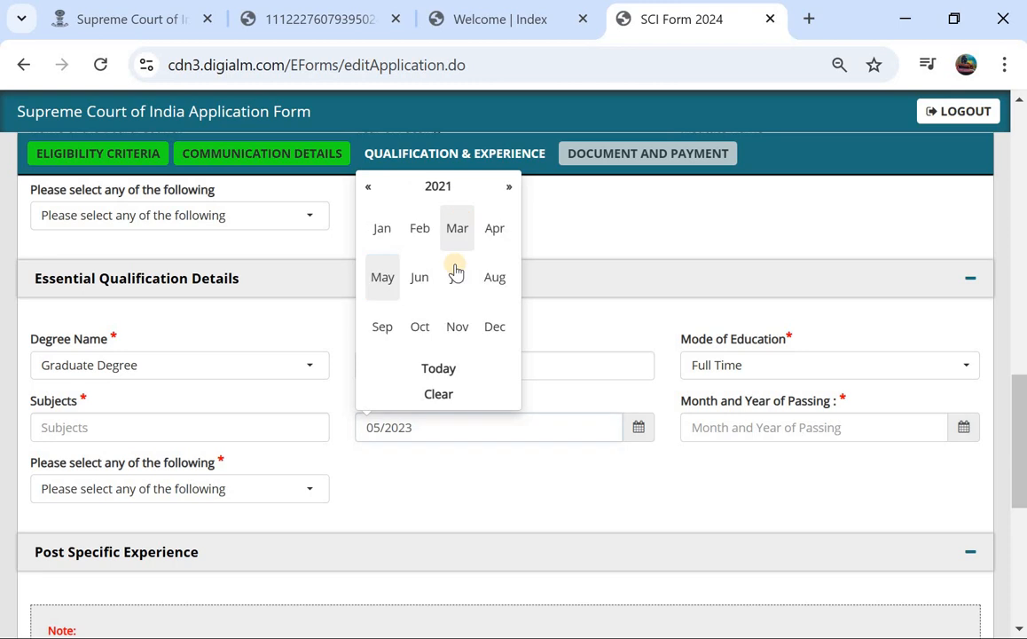
click(410, 269)
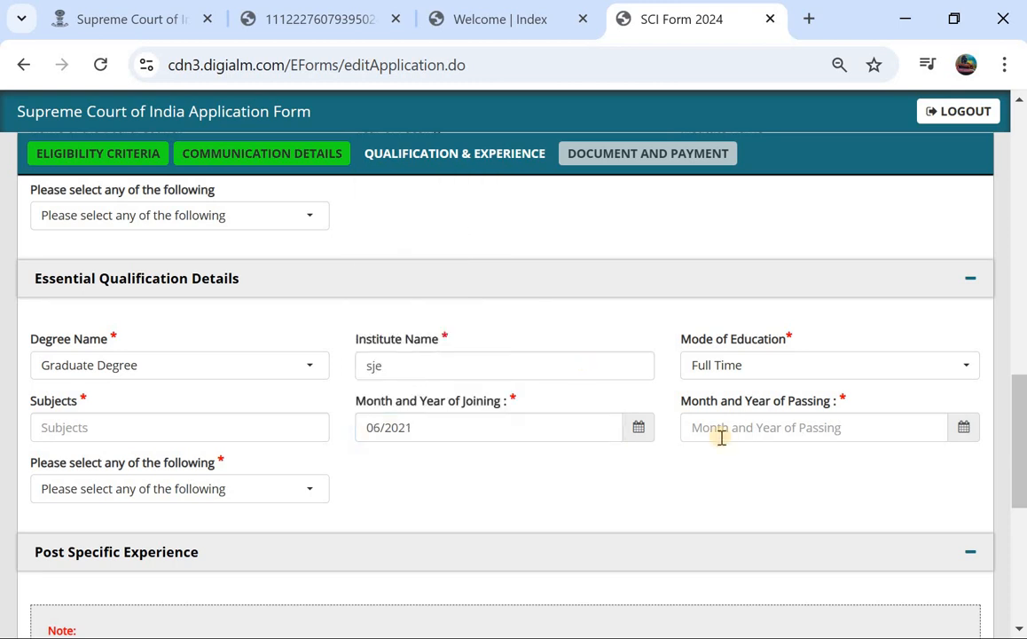
click(962, 444)
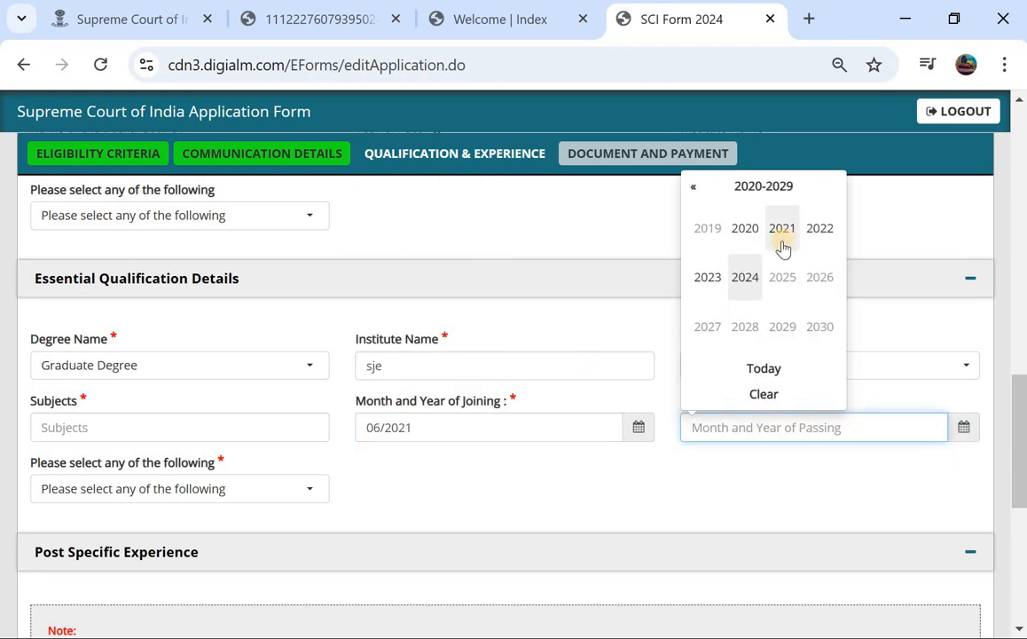
click(711, 277)
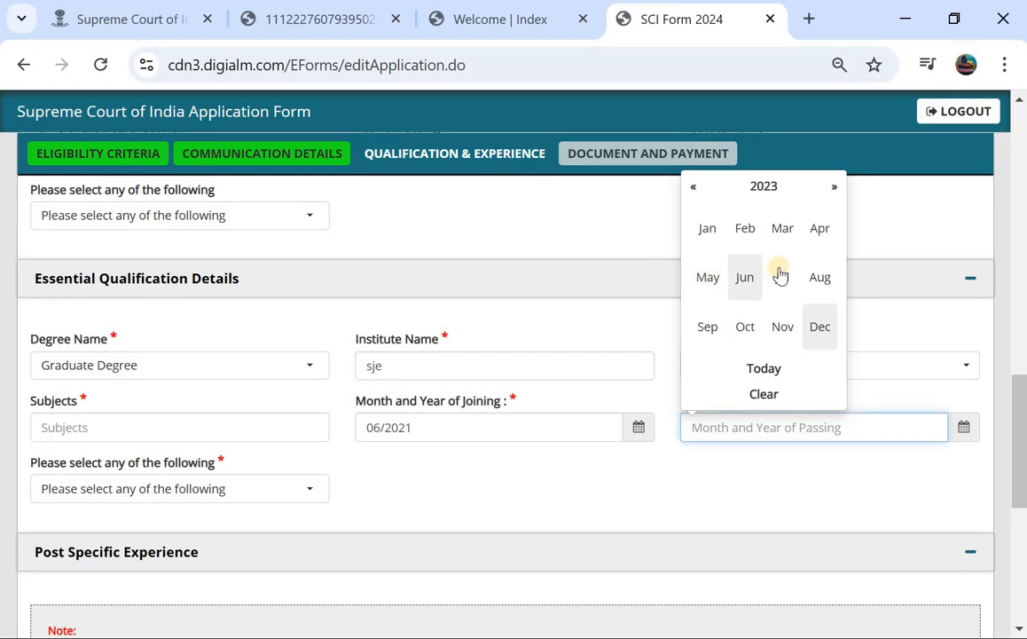
click(817, 277)
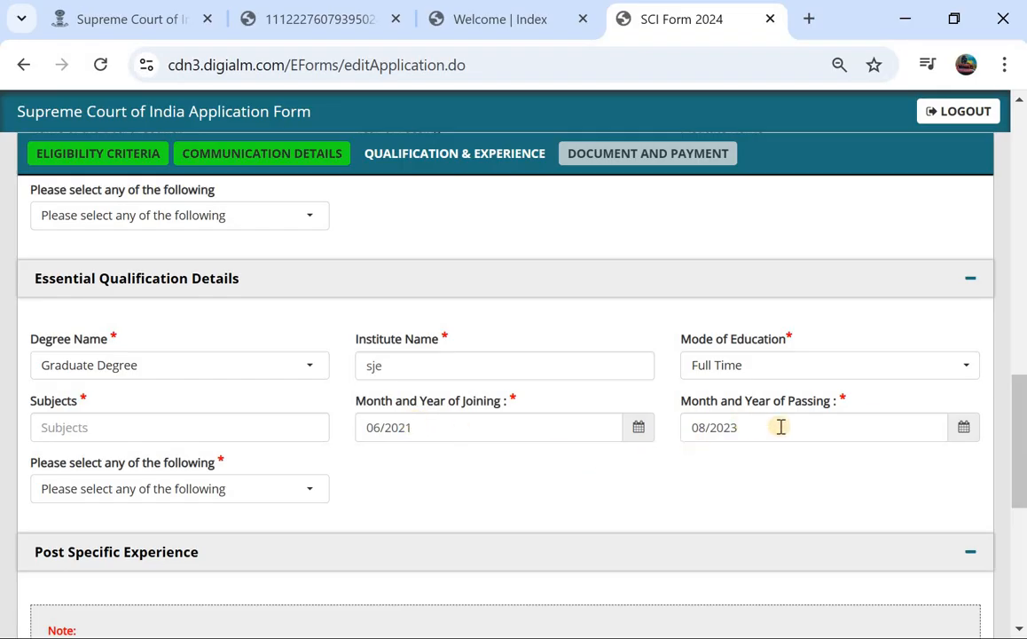
Grade the degree as Percentage with 68 marks and answer Yes to 40 w.p.m. typing.
scroll(774, 430, down, 2)
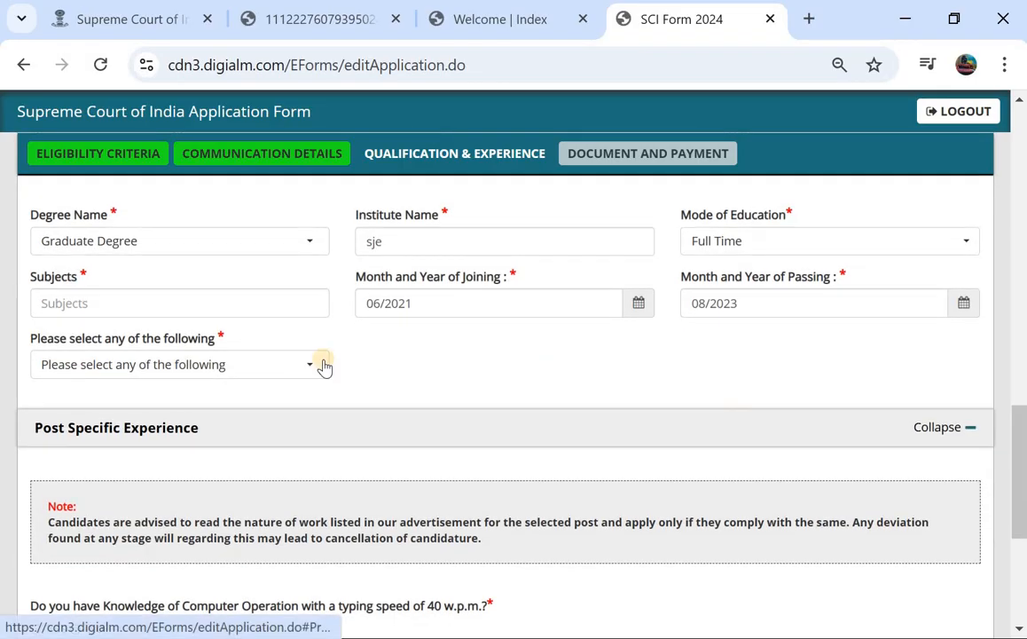
click(241, 365)
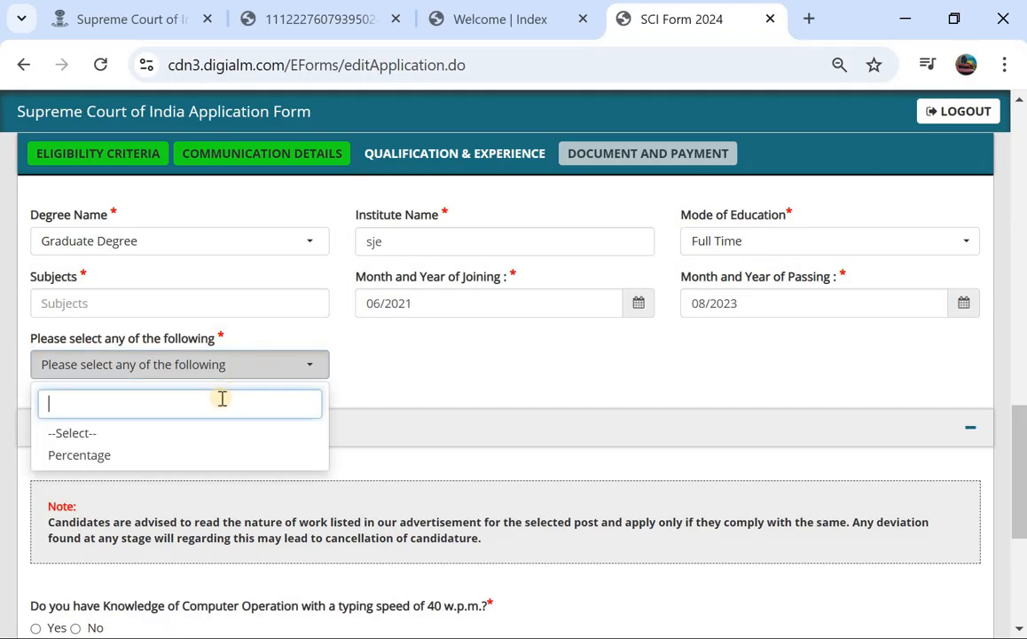
click(181, 455)
click(441, 370)
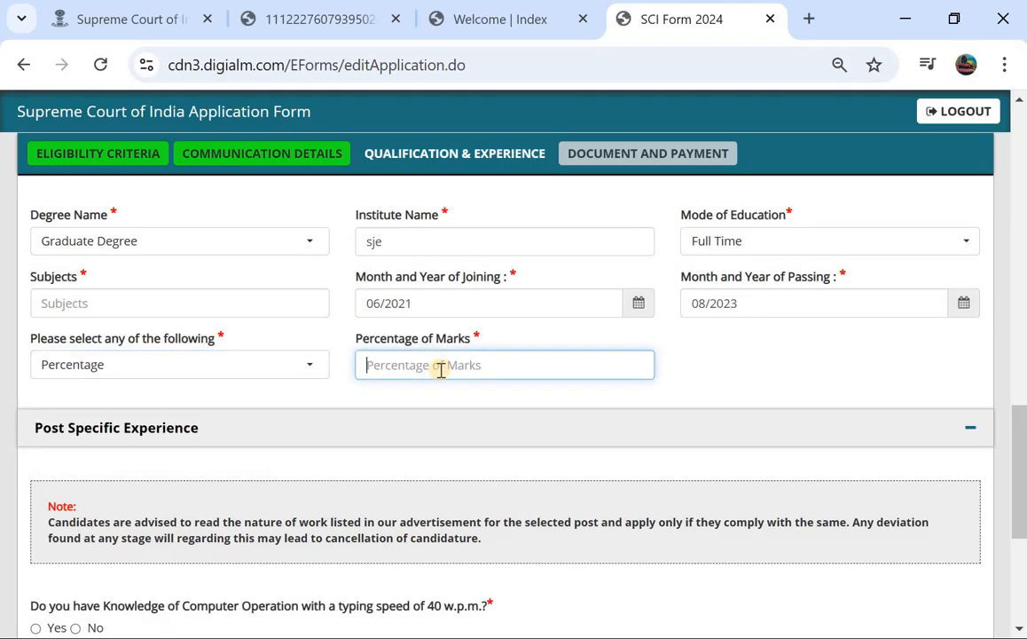
text(68)
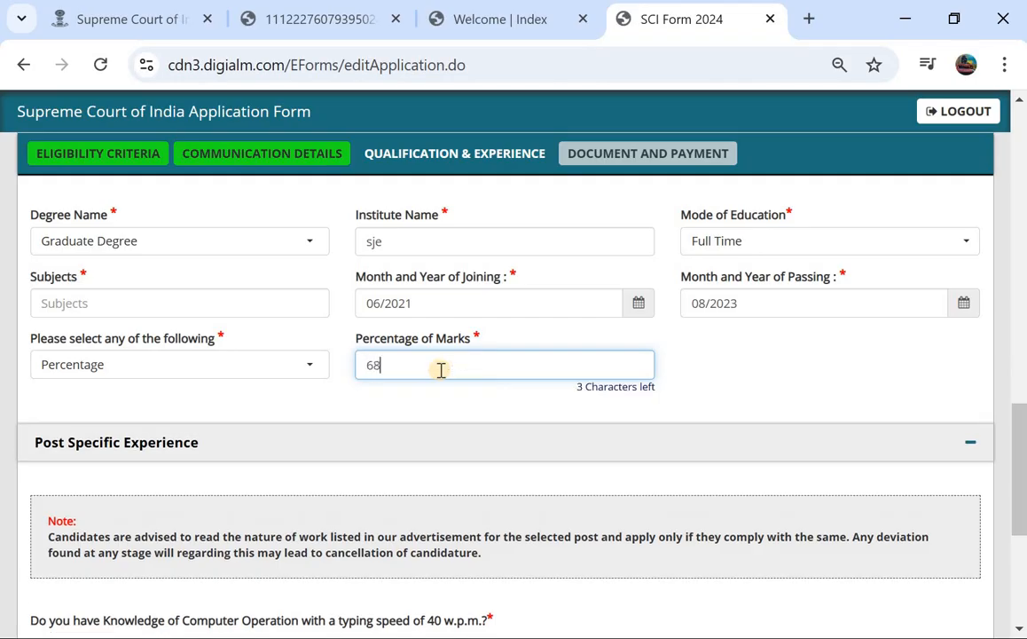
scroll(441, 369, down, 1)
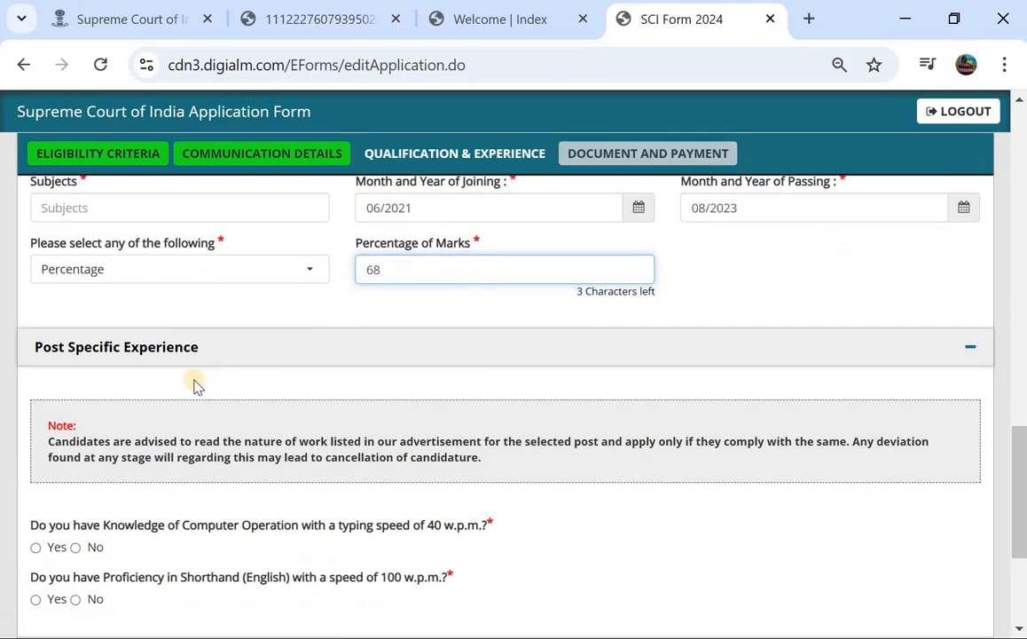
scroll(177, 387, down, 2)
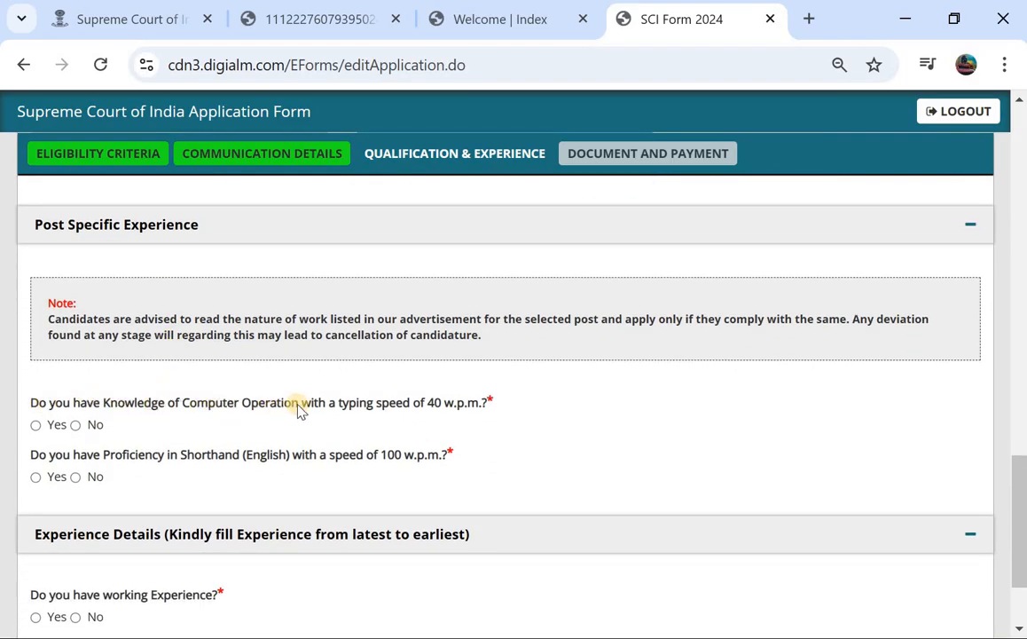
click(36, 424)
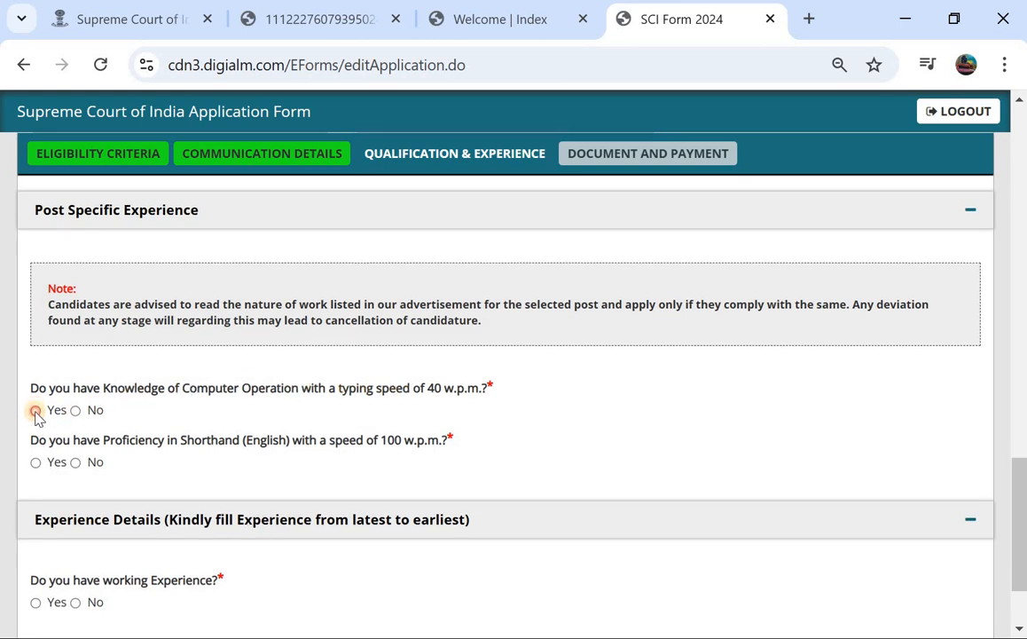
Recheck the recruitment notice PDF's degree and shorthand requirements, then return to the form's welcome page.
click(317, 19)
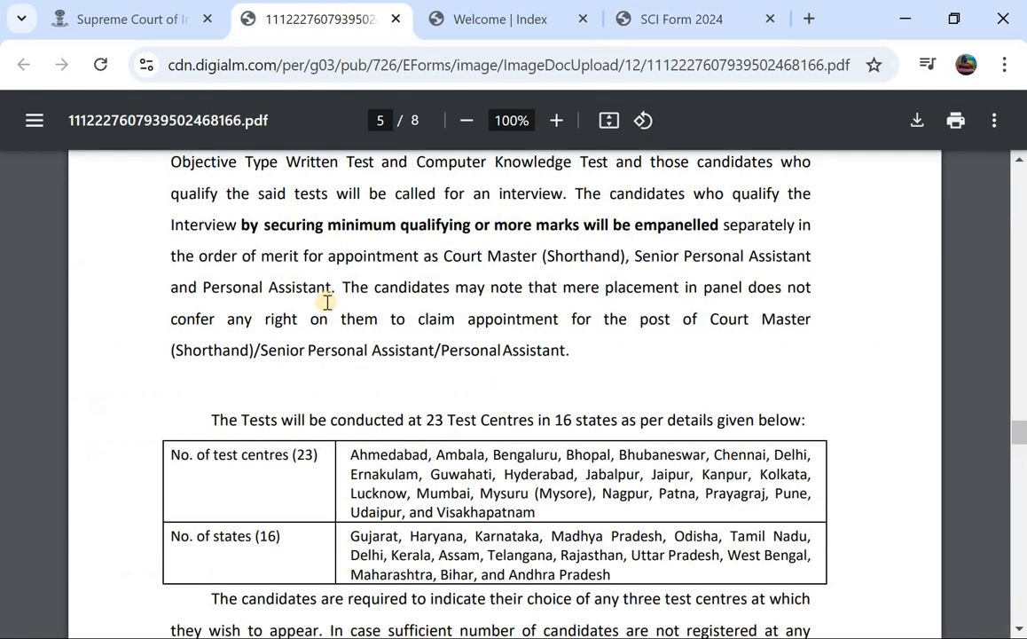
scroll(327, 302, up, 15)
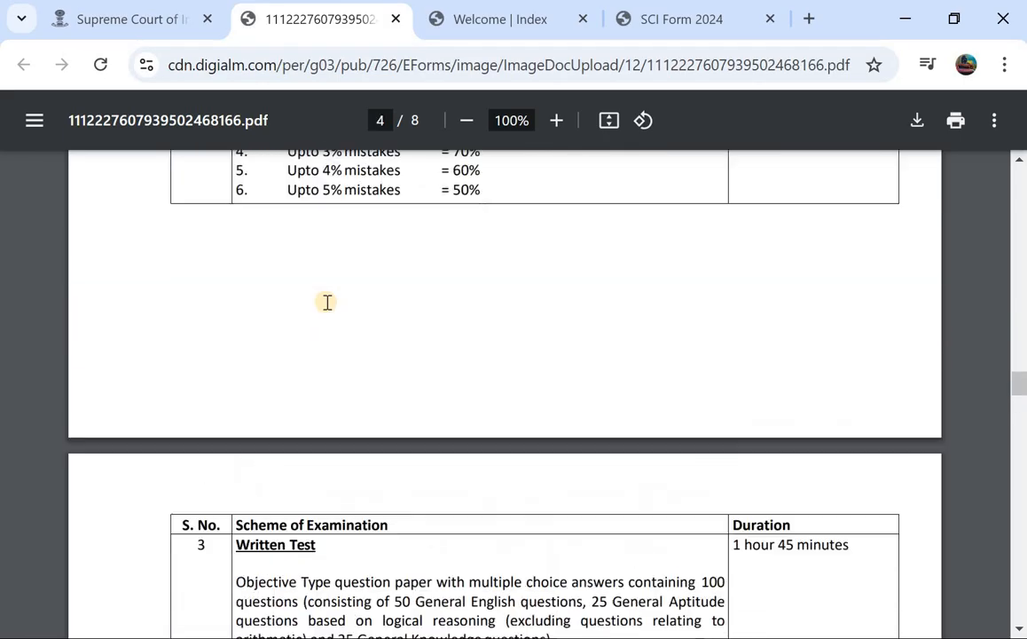
scroll(328, 301, up, 15)
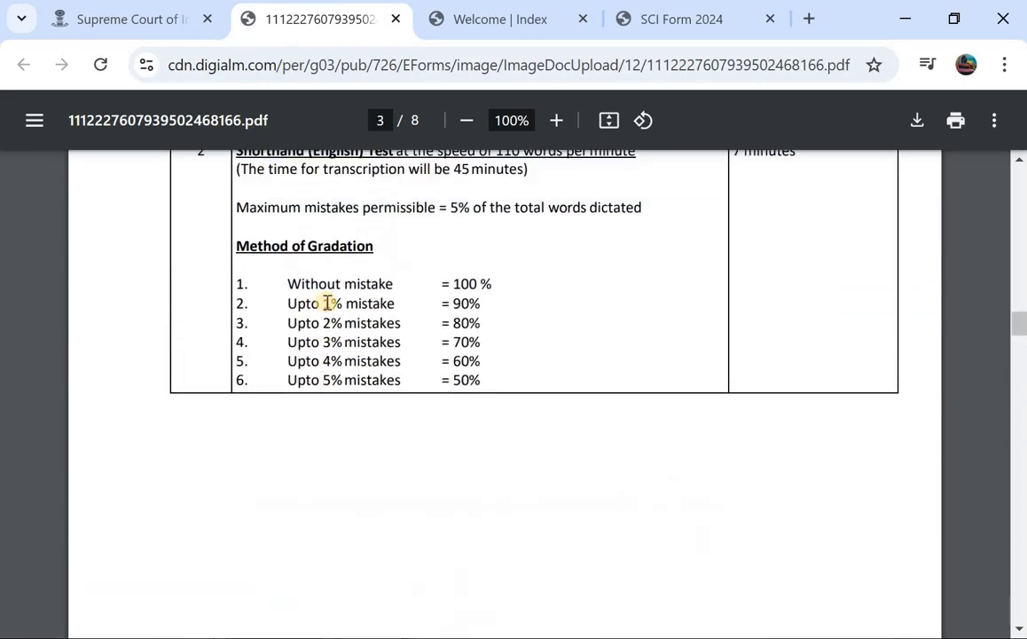
scroll(327, 301, up, 15)
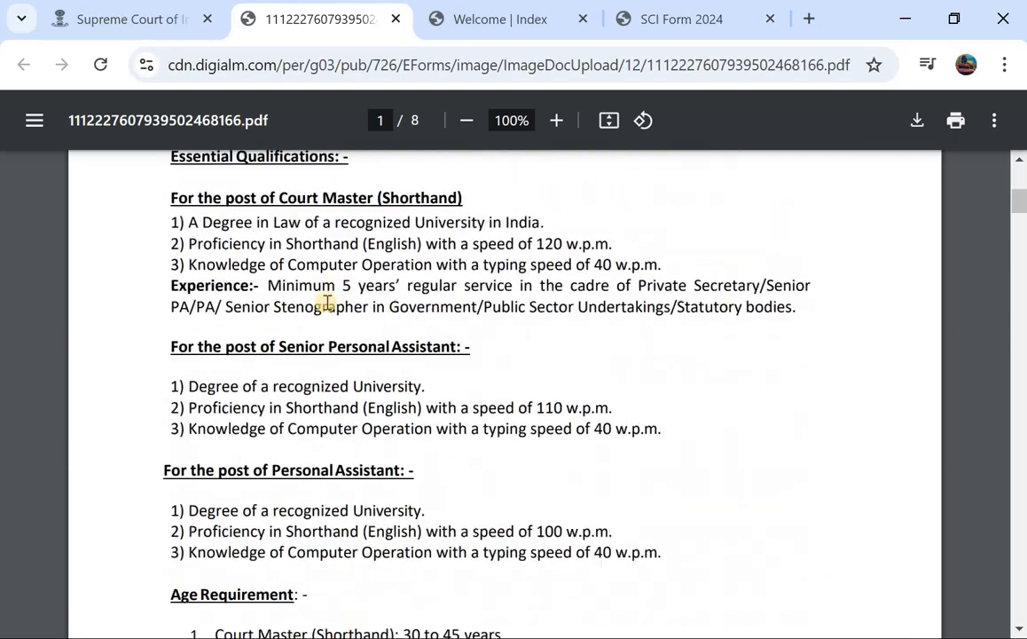
scroll(327, 302, down, 3)
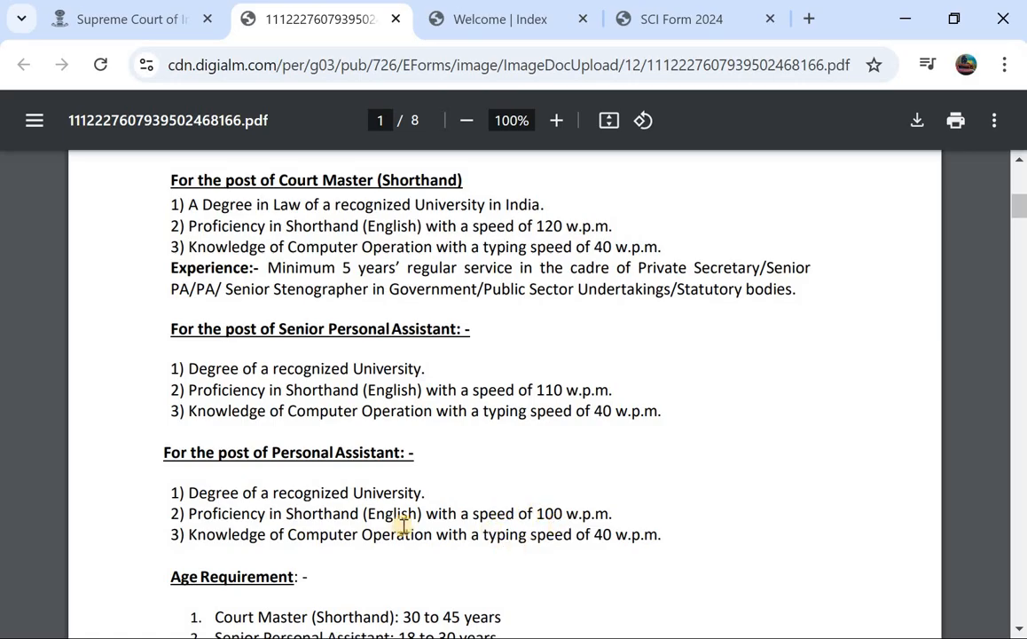
click(514, 29)
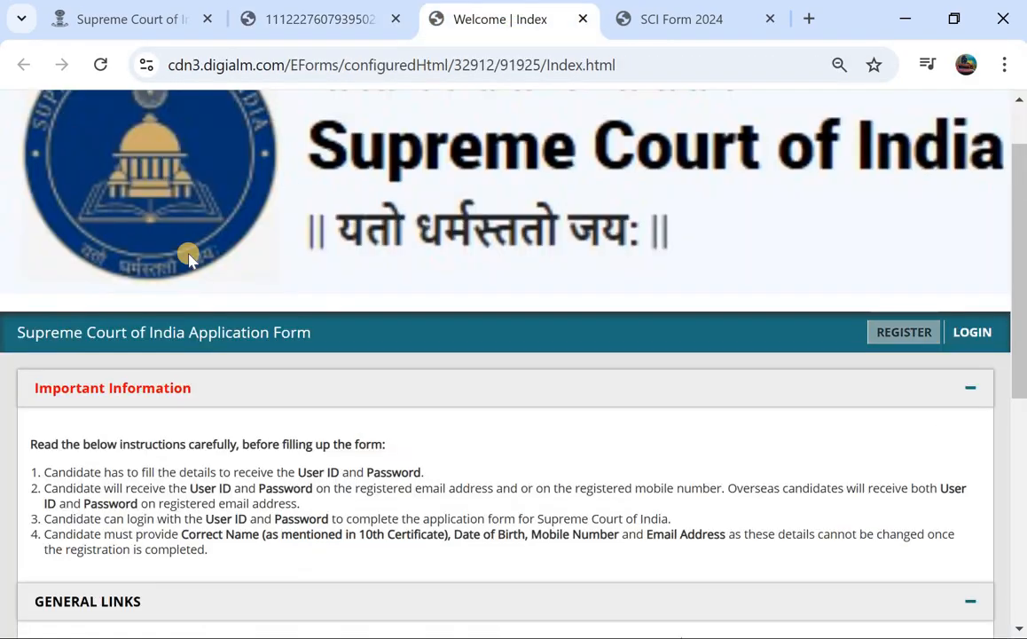
scroll(37, 444, down, 4)
scroll(37, 444, down, 2)
scroll(37, 443, up, 10)
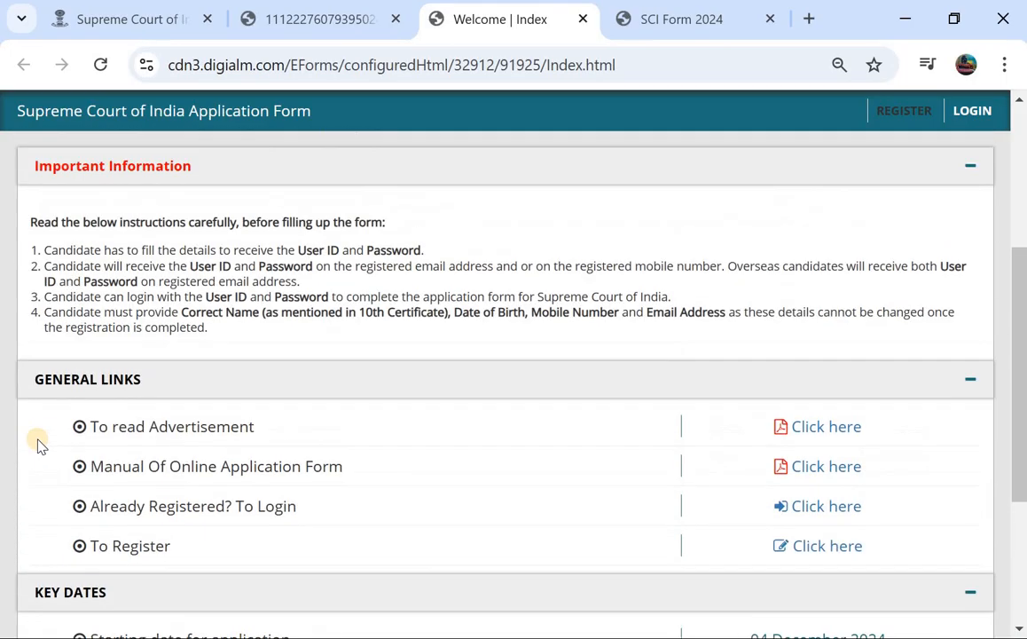
Answer Yes to 100 w.p.m. shorthand and No to working experience, then save Qualification & Experience.
click(672, 20)
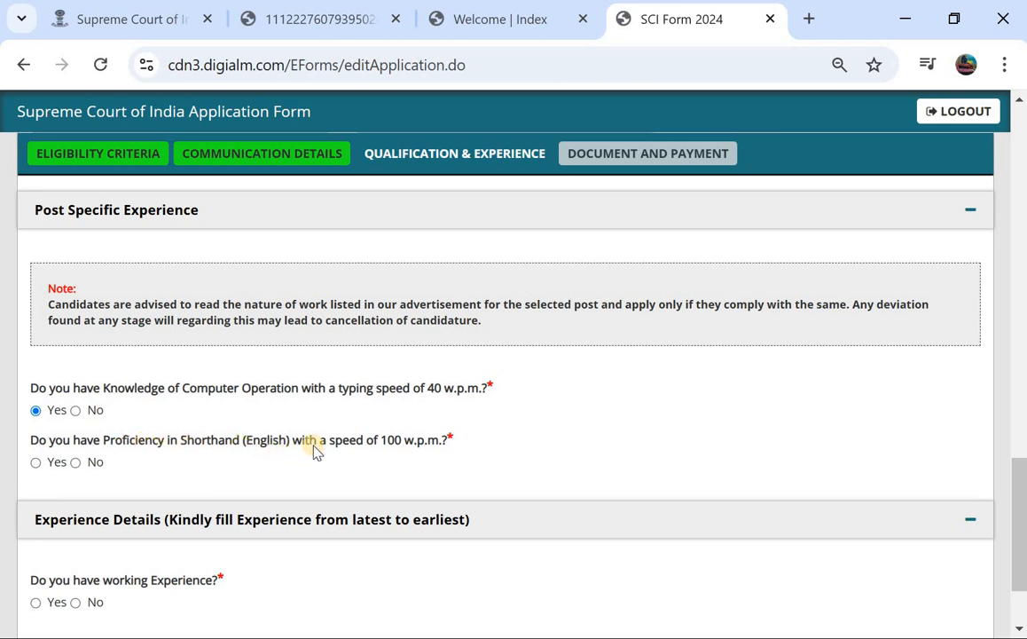
click(35, 462)
scroll(229, 412, down, 3)
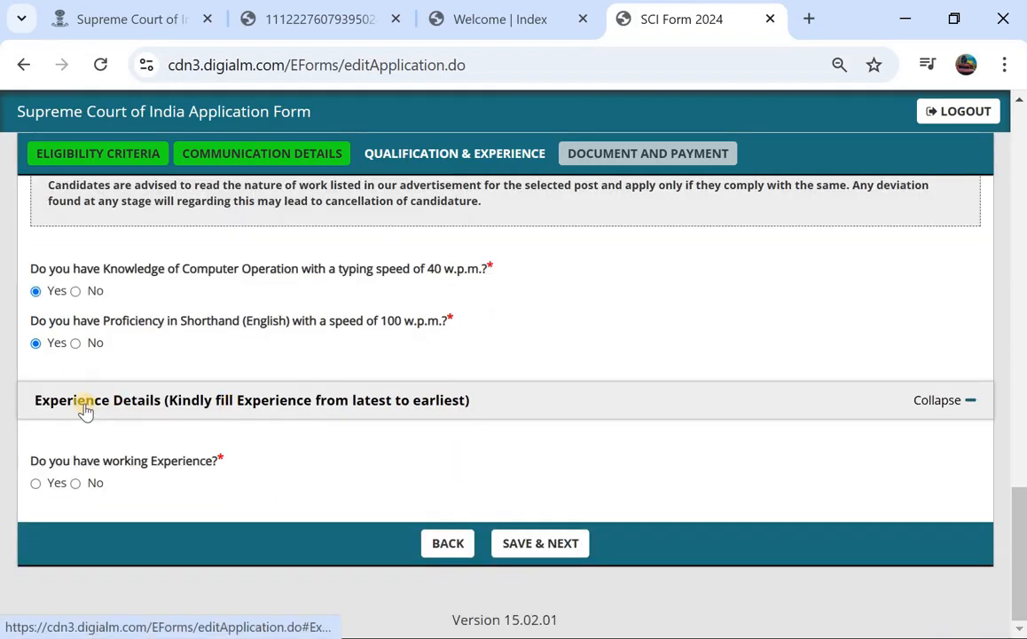
click(37, 483)
scroll(87, 486, down, 1)
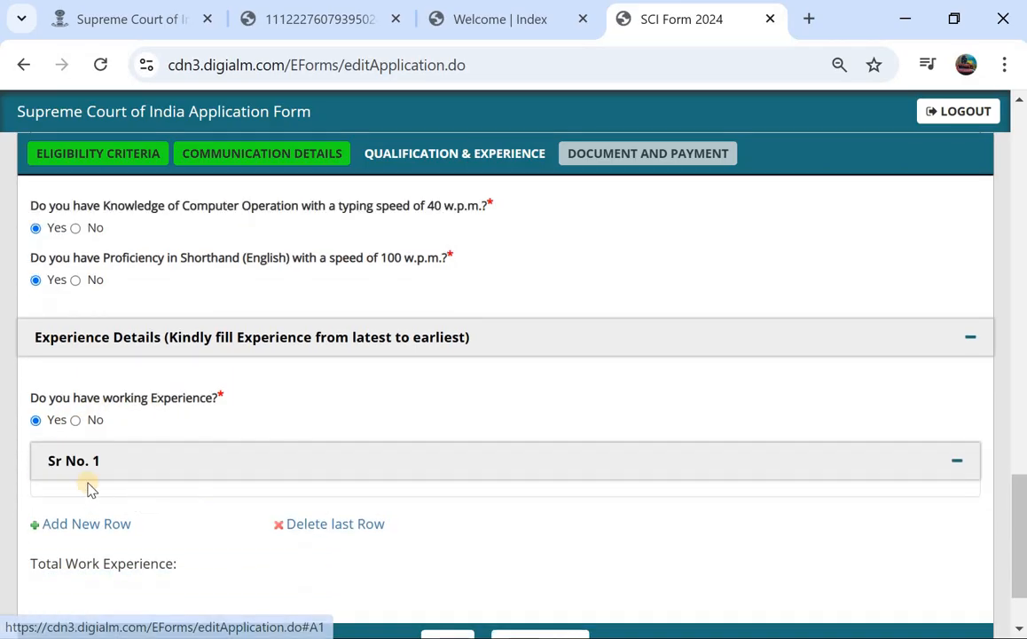
click(75, 421)
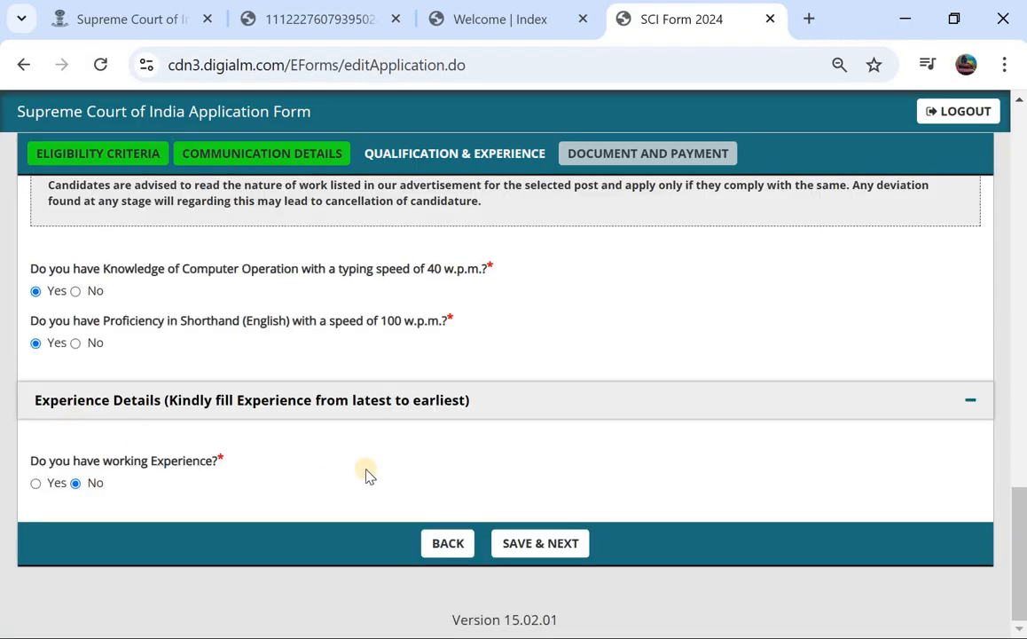
click(531, 544)
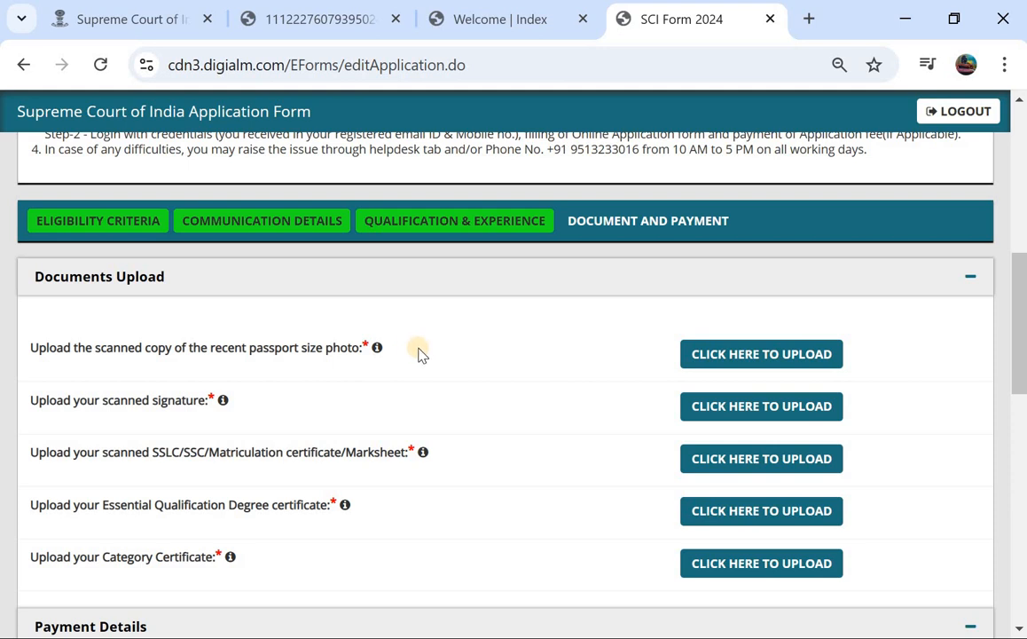
click(726, 356)
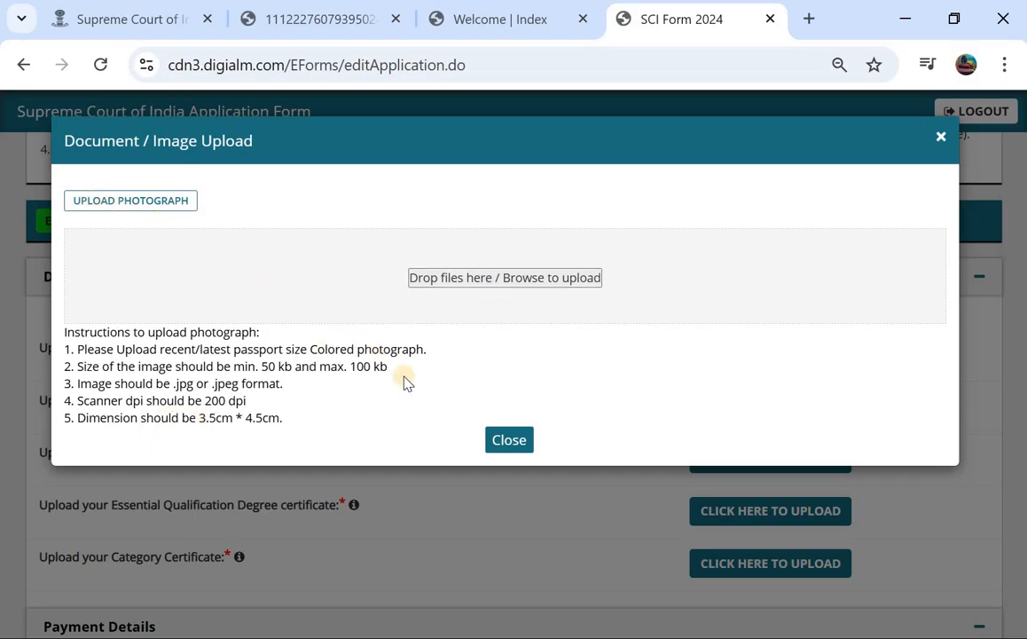
click(501, 440)
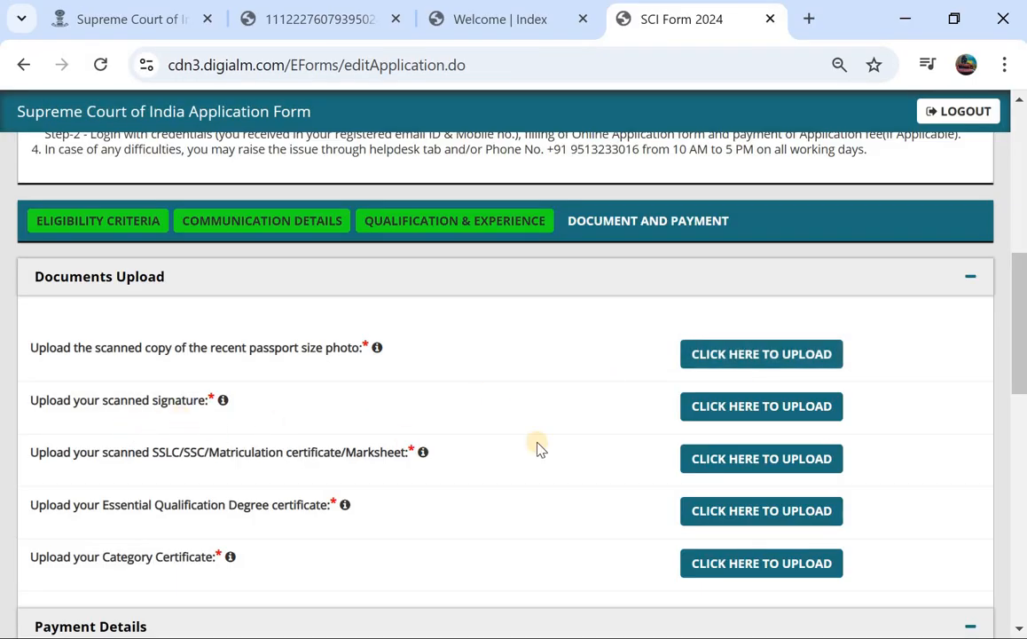
click(792, 412)
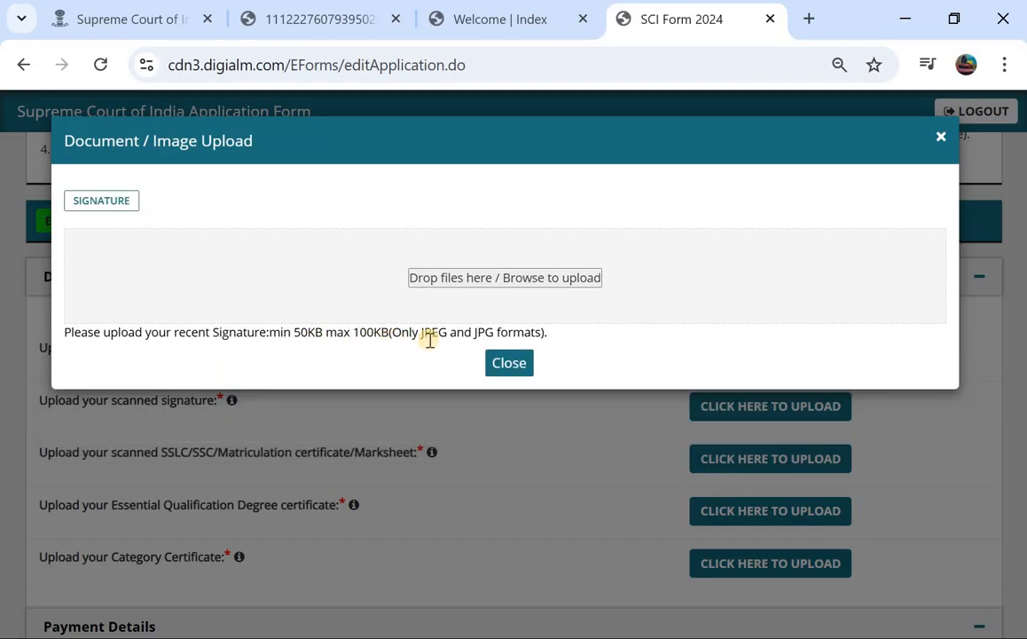
click(504, 359)
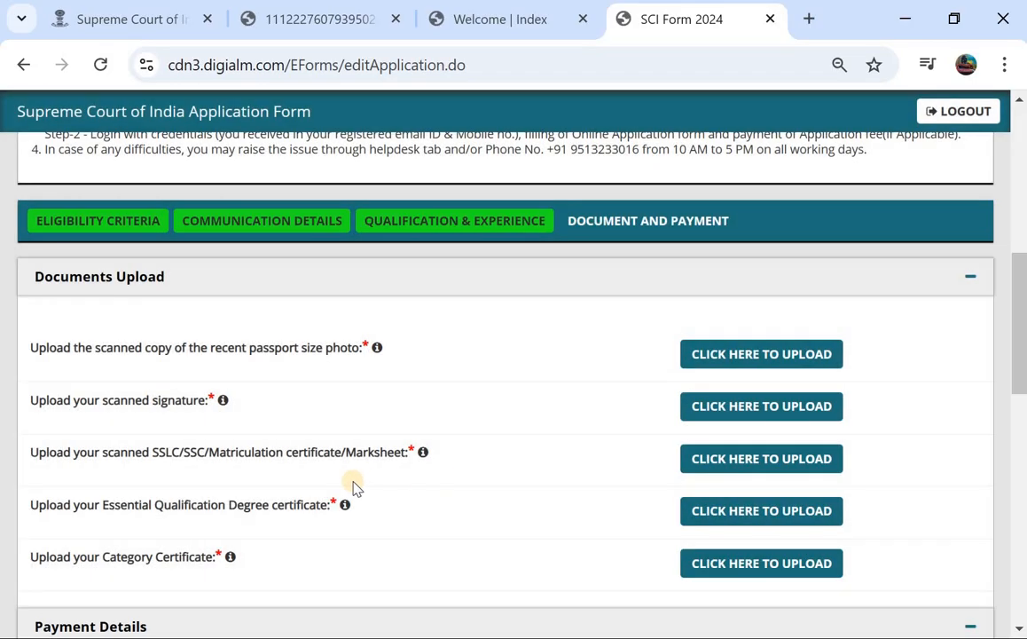
scroll(384, 465, down, 1)
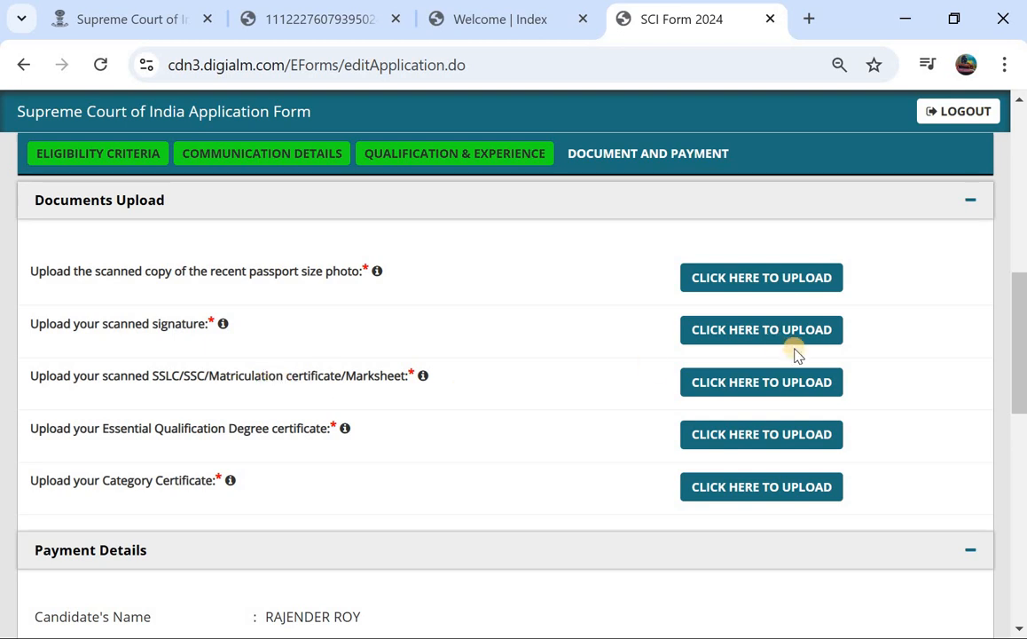
click(768, 379)
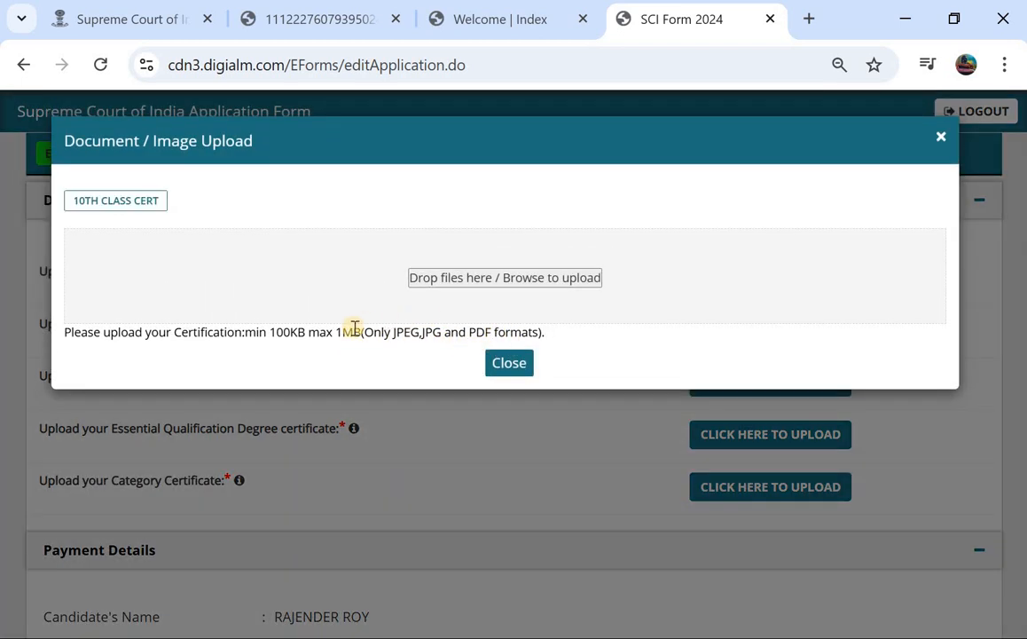
click(509, 363)
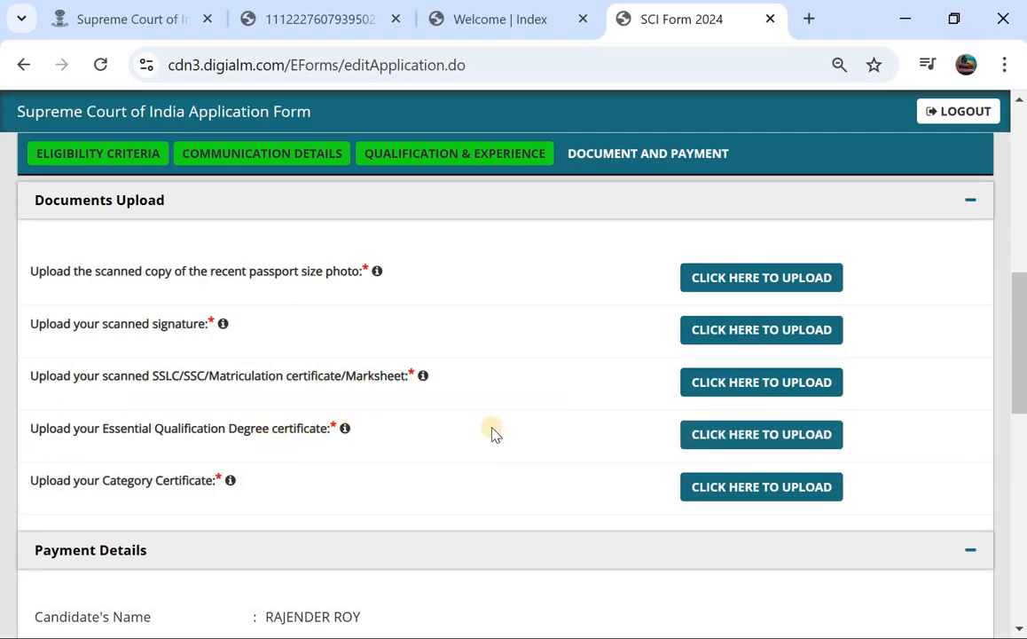
click(699, 441)
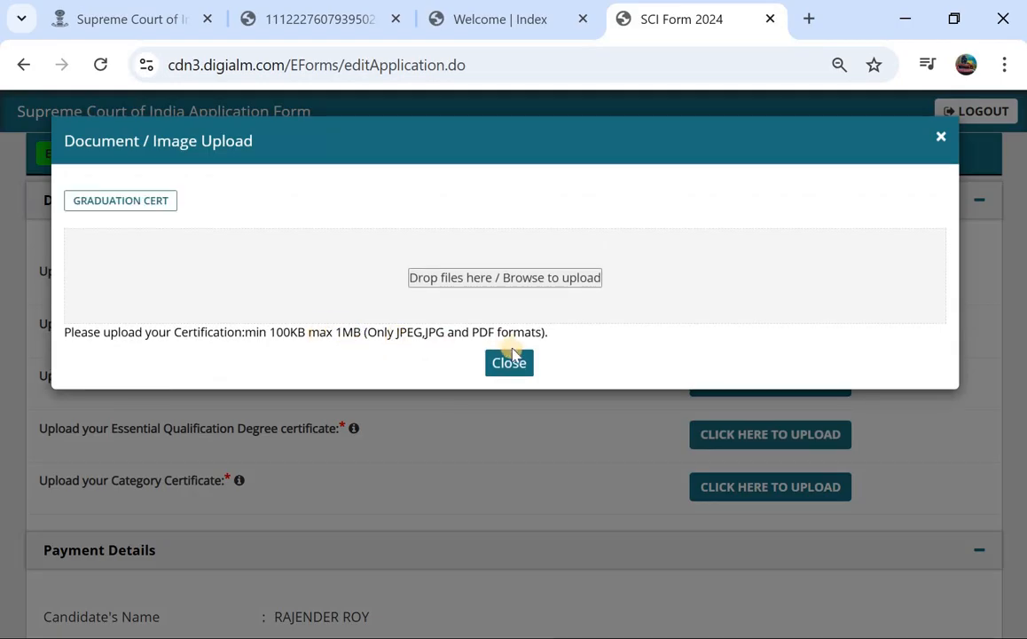
click(510, 361)
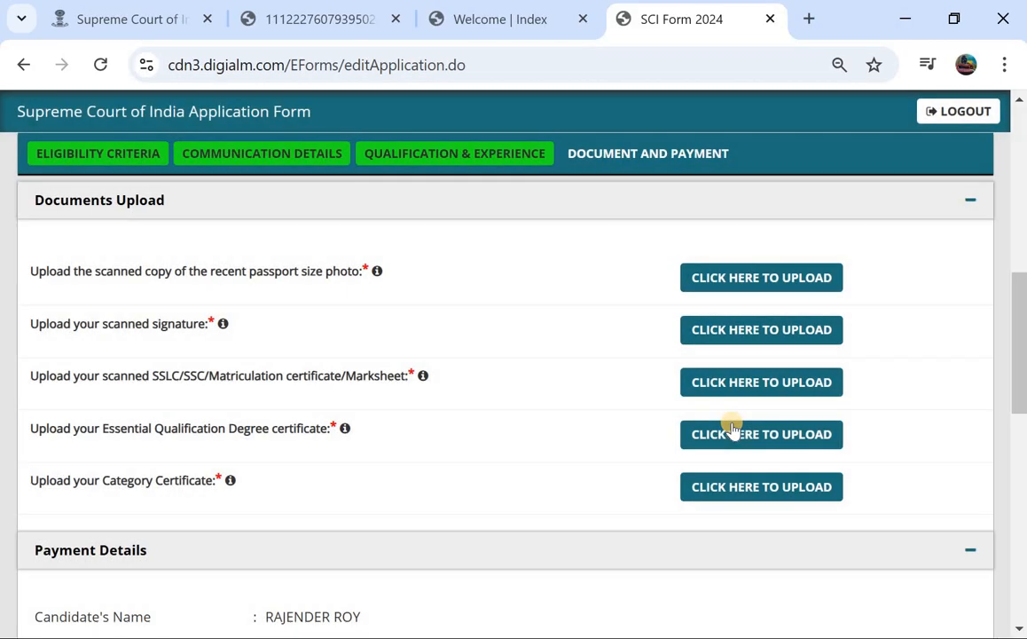
Choose Online as the payment mode.
scroll(266, 426, down, 1)
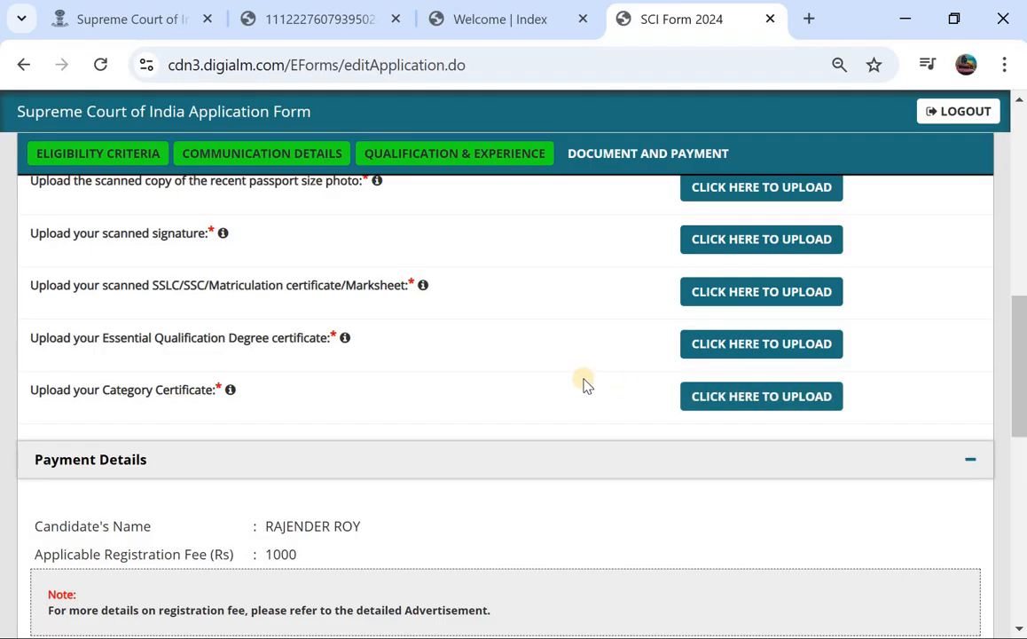
scroll(583, 383, down, 2)
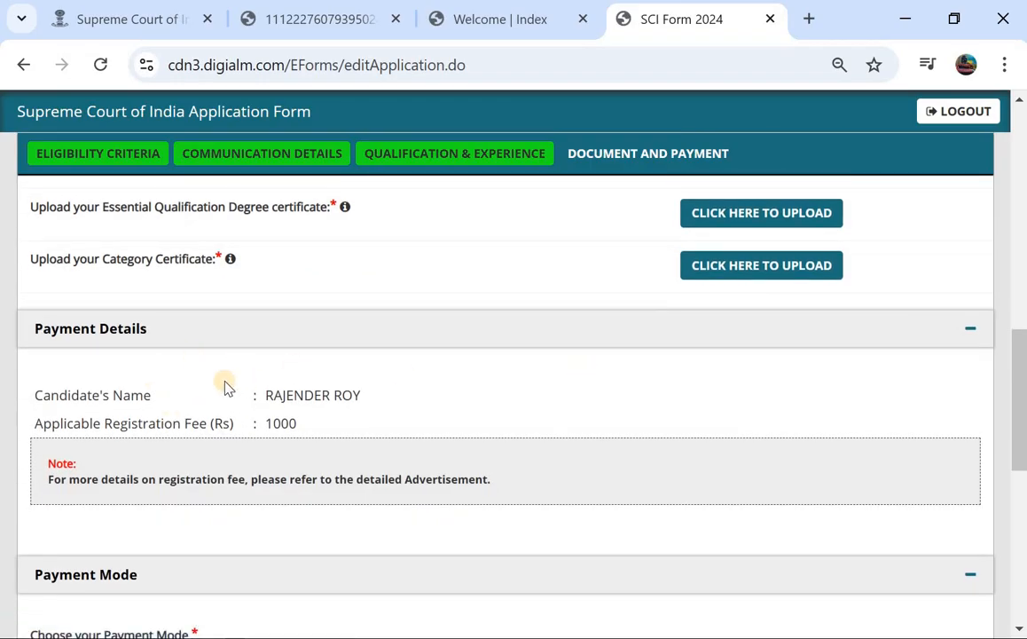
scroll(336, 394, down, 3)
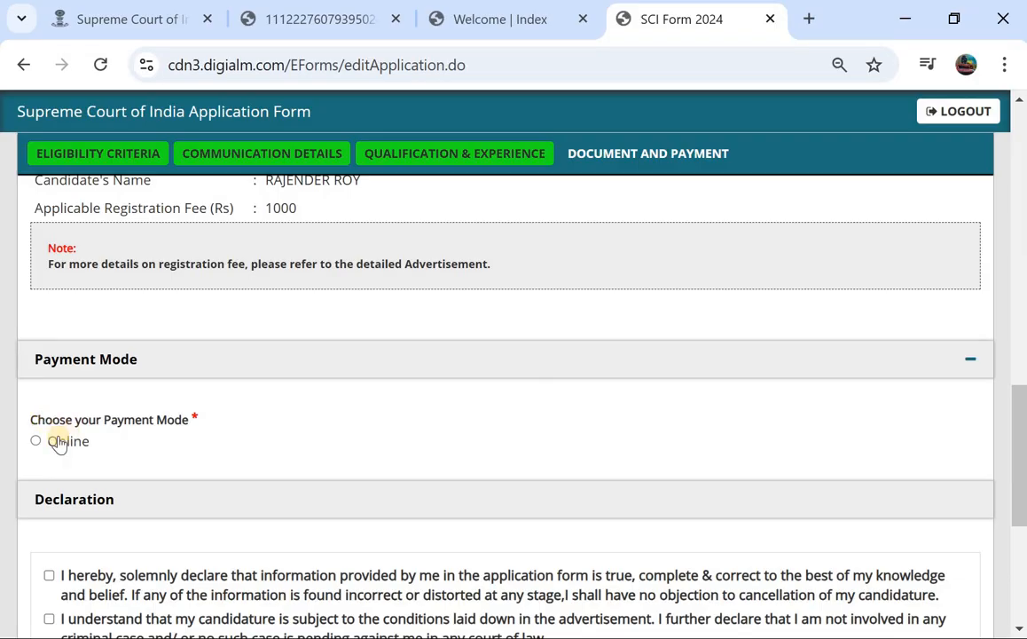
click(36, 442)
Tick all three declaration statements.
scroll(266, 452, down, 3)
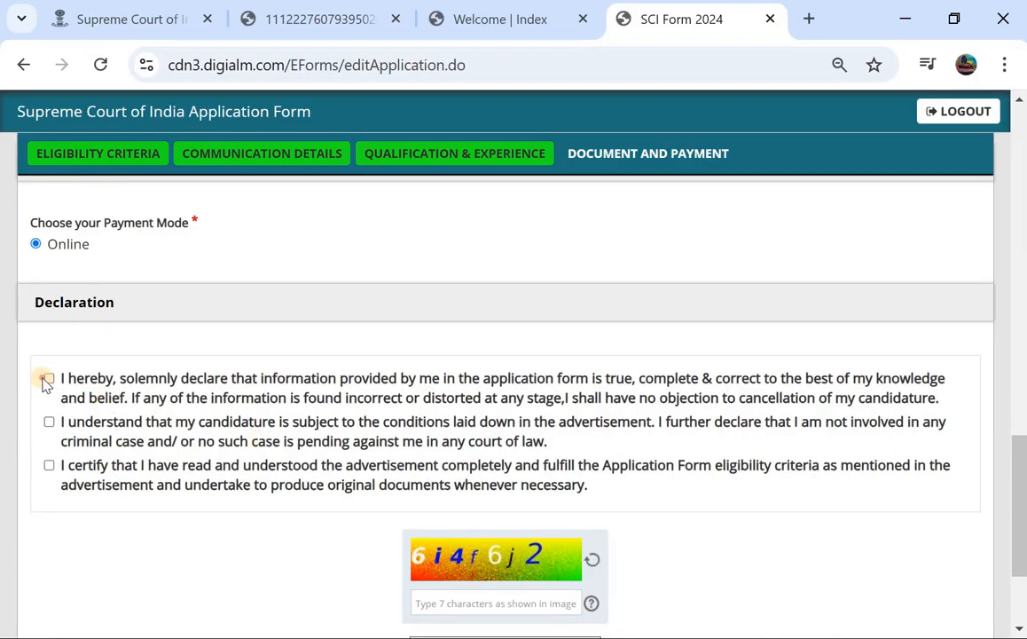
click(49, 380)
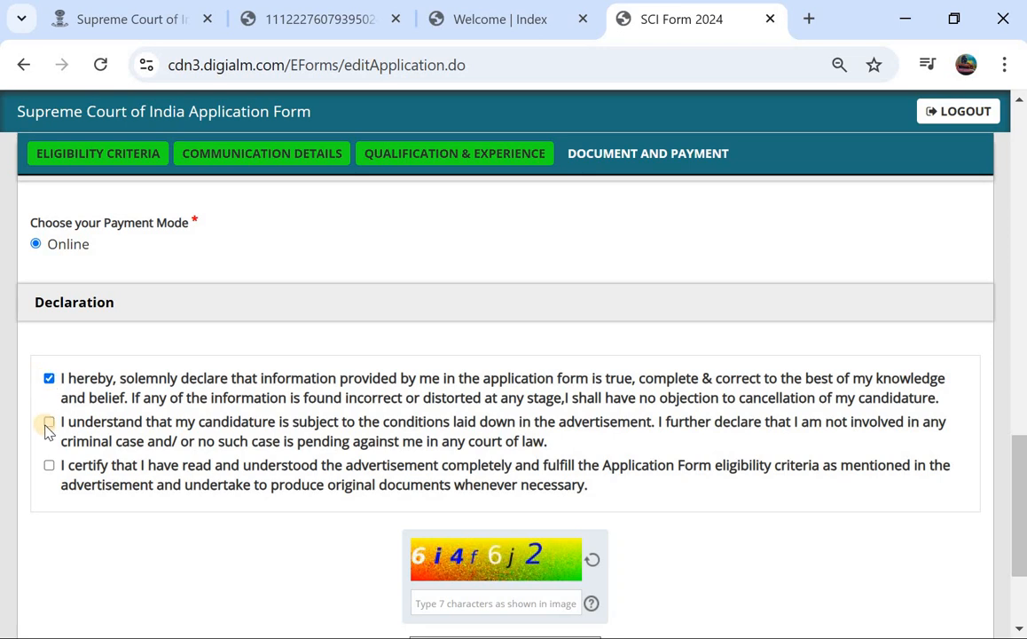
click(48, 423)
click(49, 465)
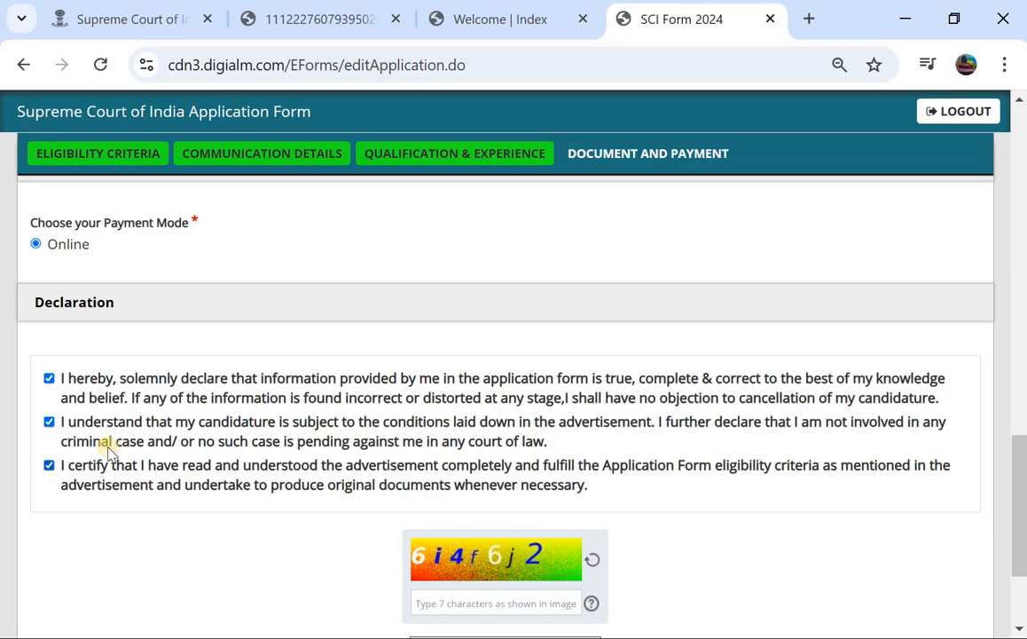
scroll(315, 412, down, 2)
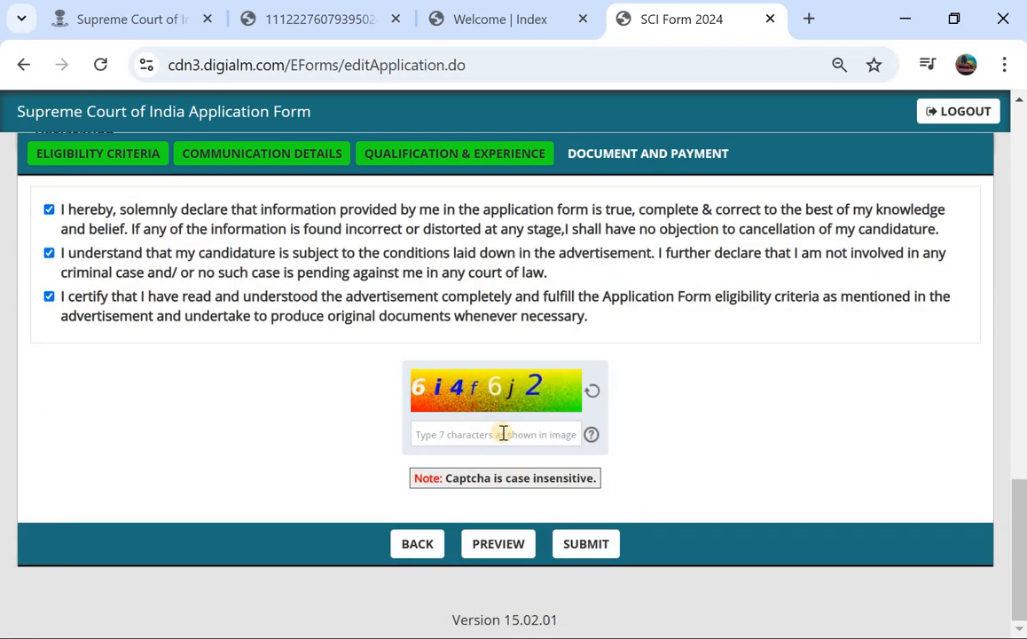
click(497, 546)
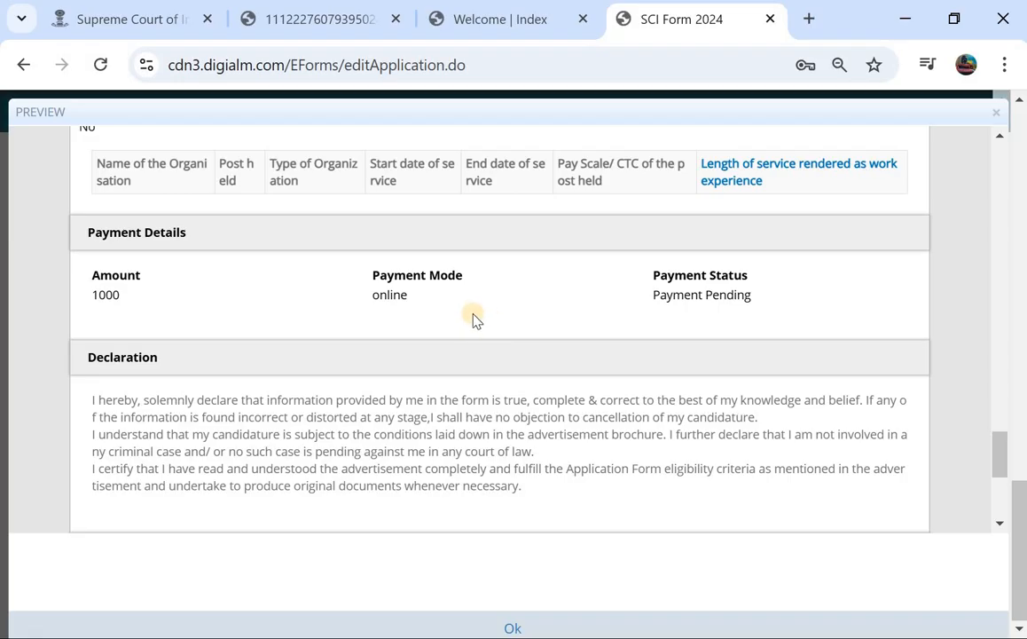
scroll(472, 405, down, 1)
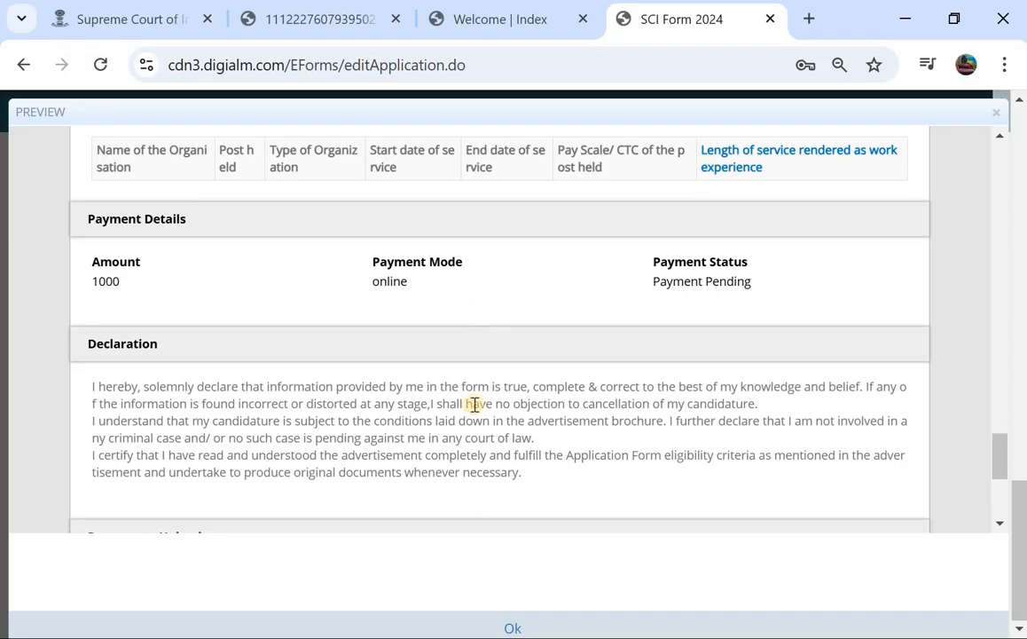
click(509, 628)
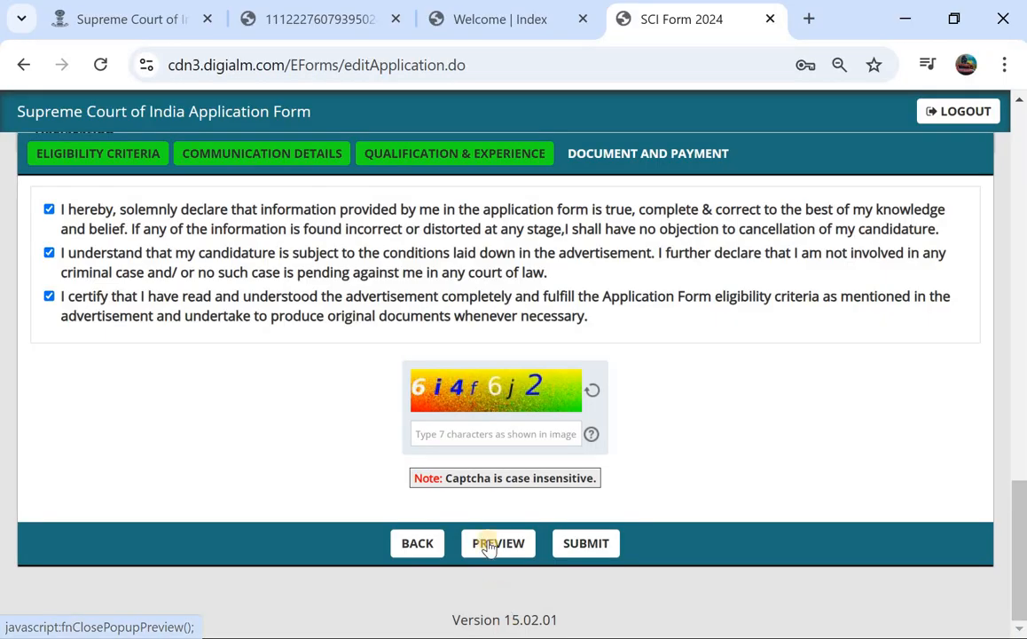
Enter captcha 6i4f6j2 and try submitting, then dismiss the view-photograph warning.
click(508, 433)
text(6i4f)
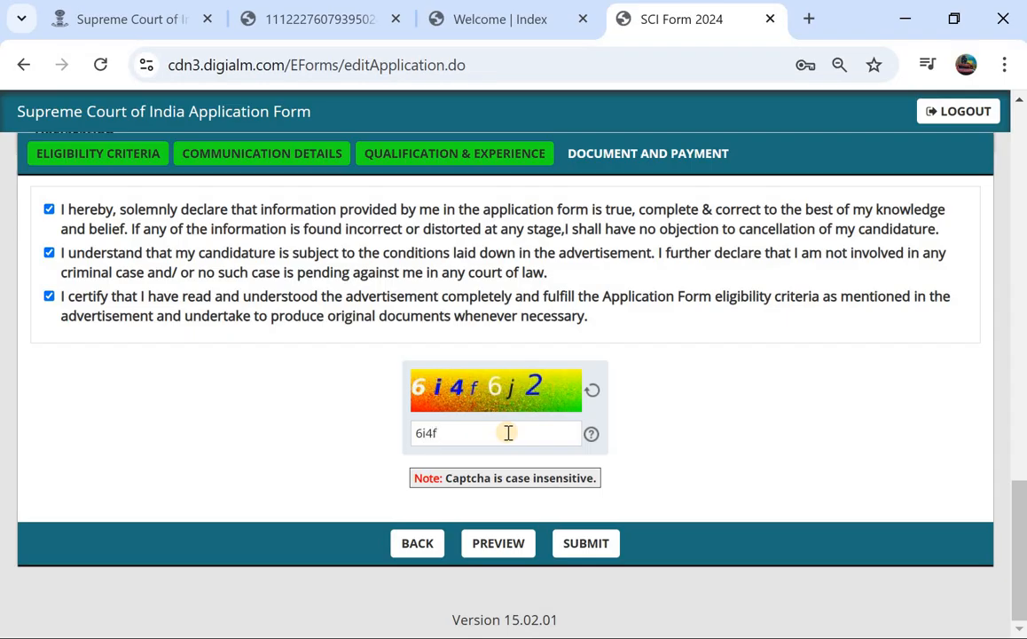
text(6j2)
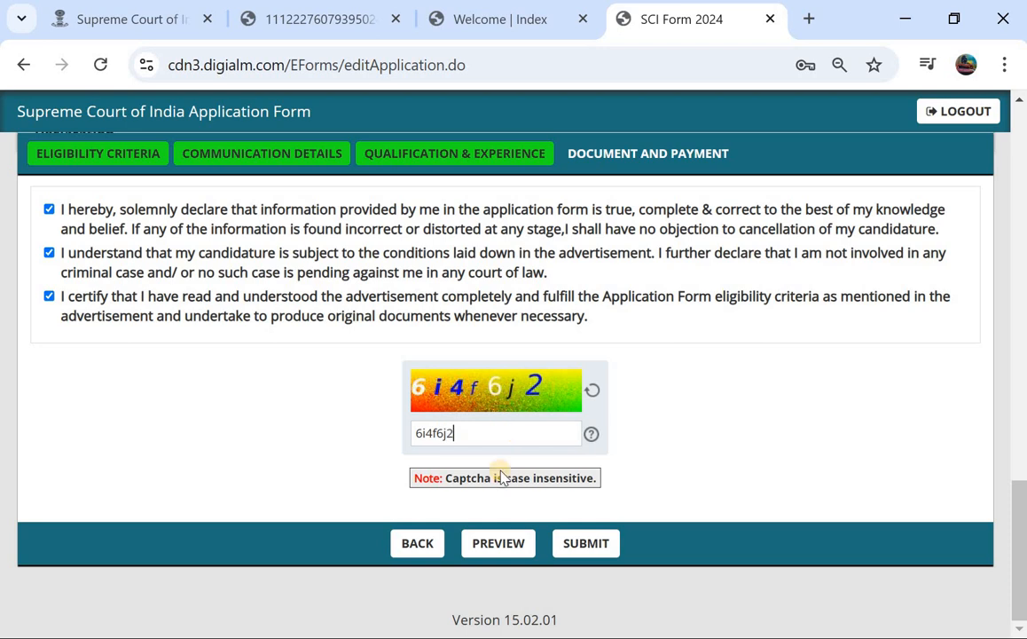
click(586, 544)
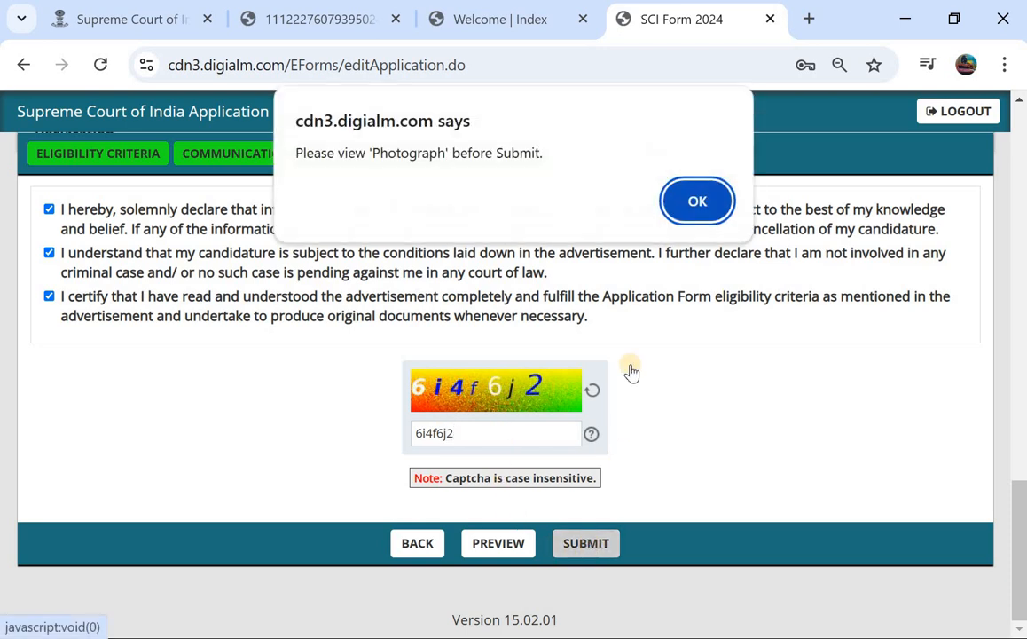
click(699, 202)
View the uploaded passport photo and signature, closing each preview.
scroll(497, 318, up, 2)
scroll(498, 319, up, 6)
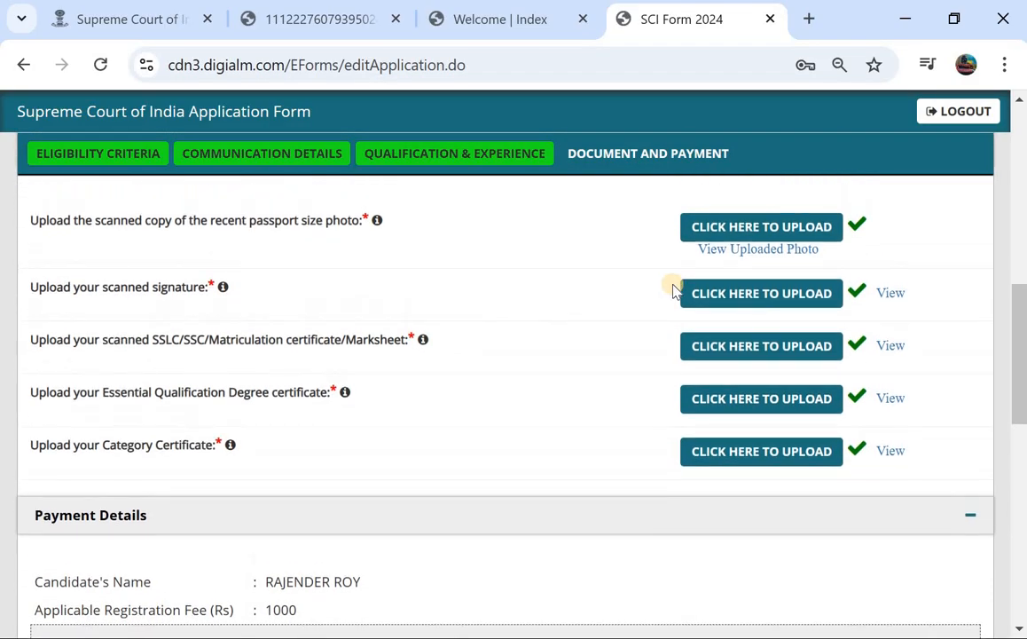
click(761, 253)
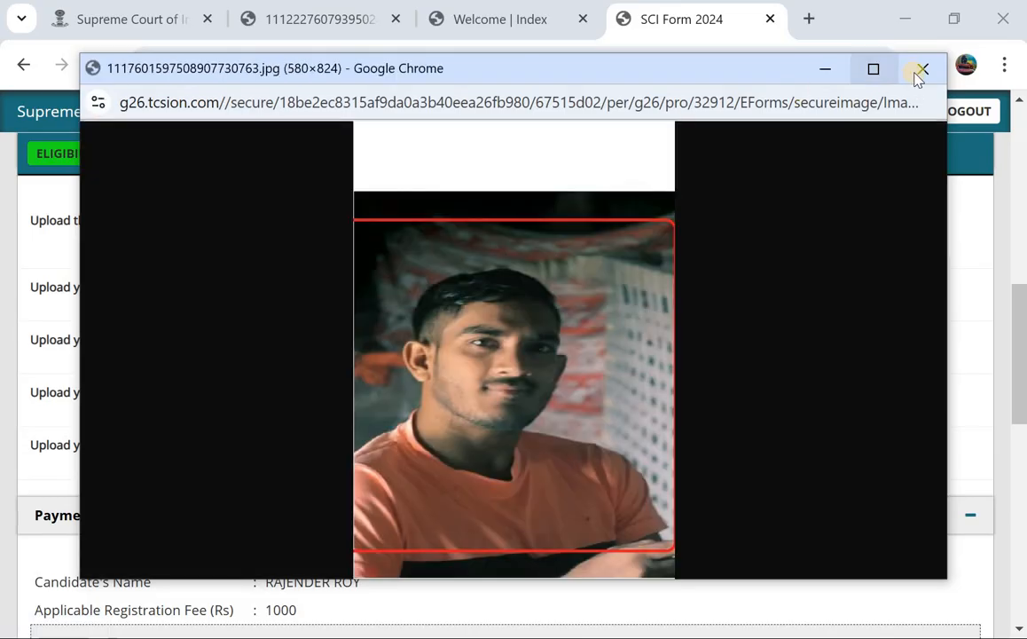
click(921, 69)
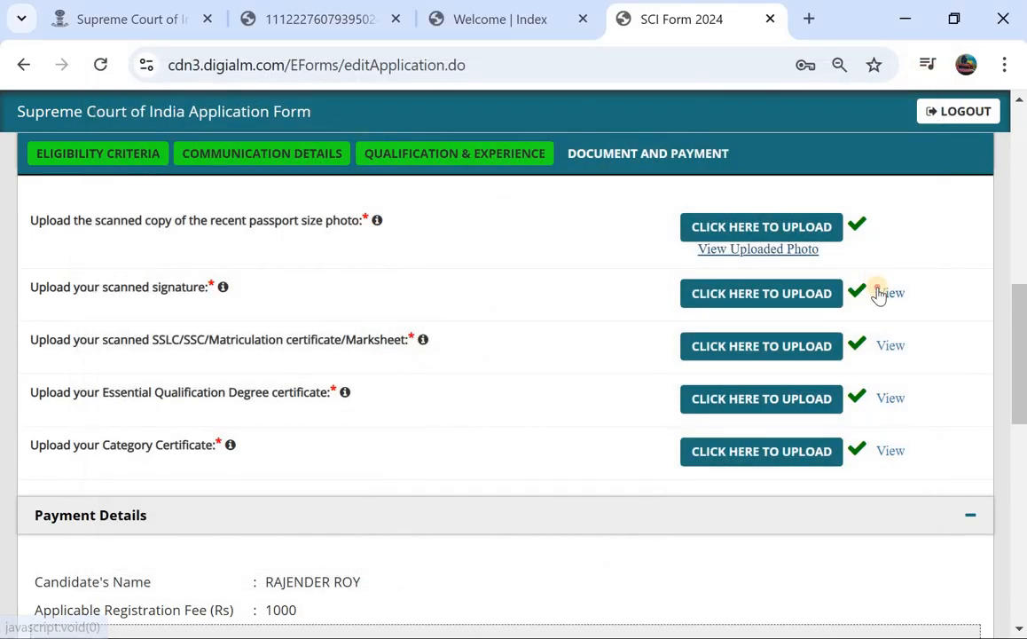
click(880, 291)
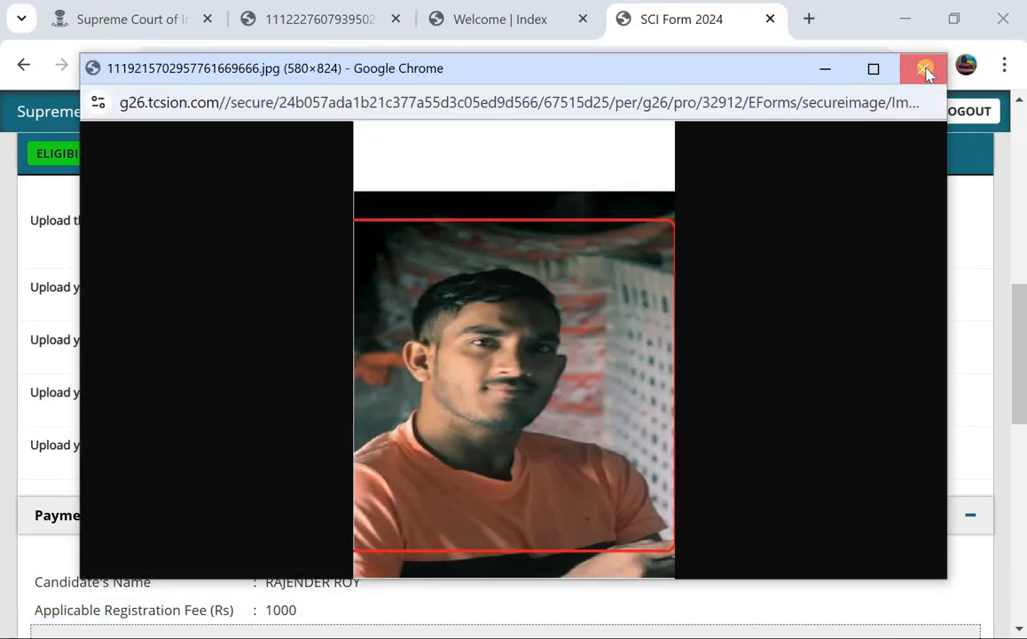
click(923, 69)
scroll(561, 327, down, 5)
scroll(564, 327, down, 2)
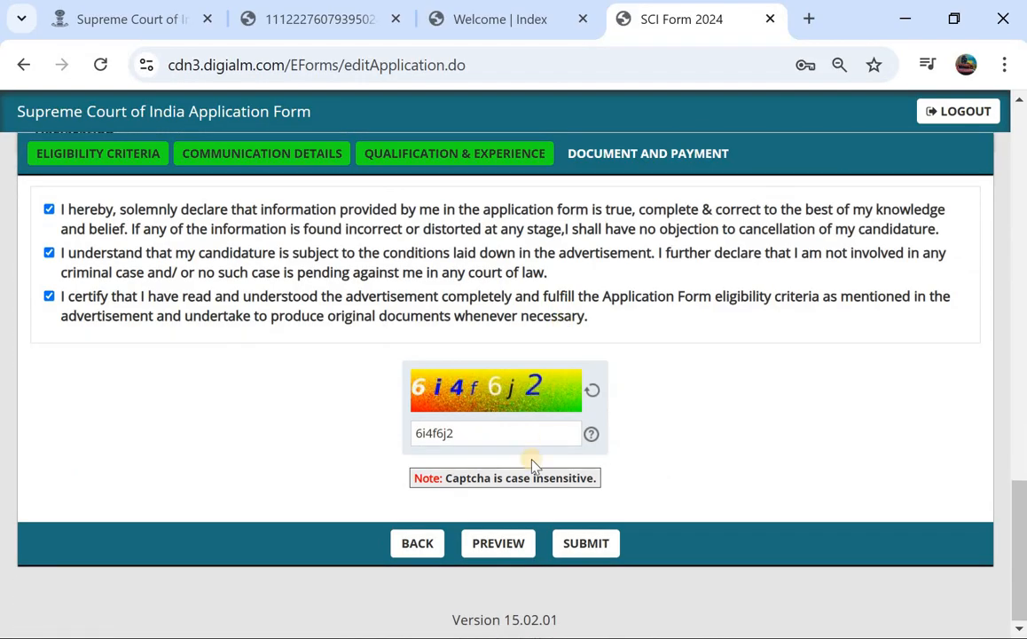
Submit the application and accept the personal data privacy terms to reach BillDesk's ₹1000 payment.
click(576, 543)
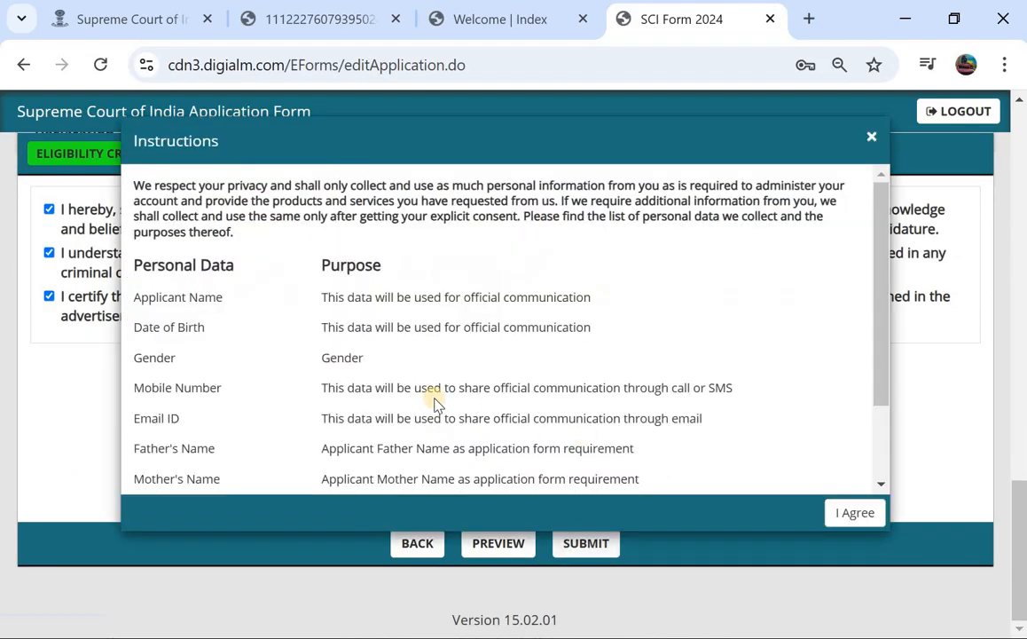
scroll(573, 293, down, 1)
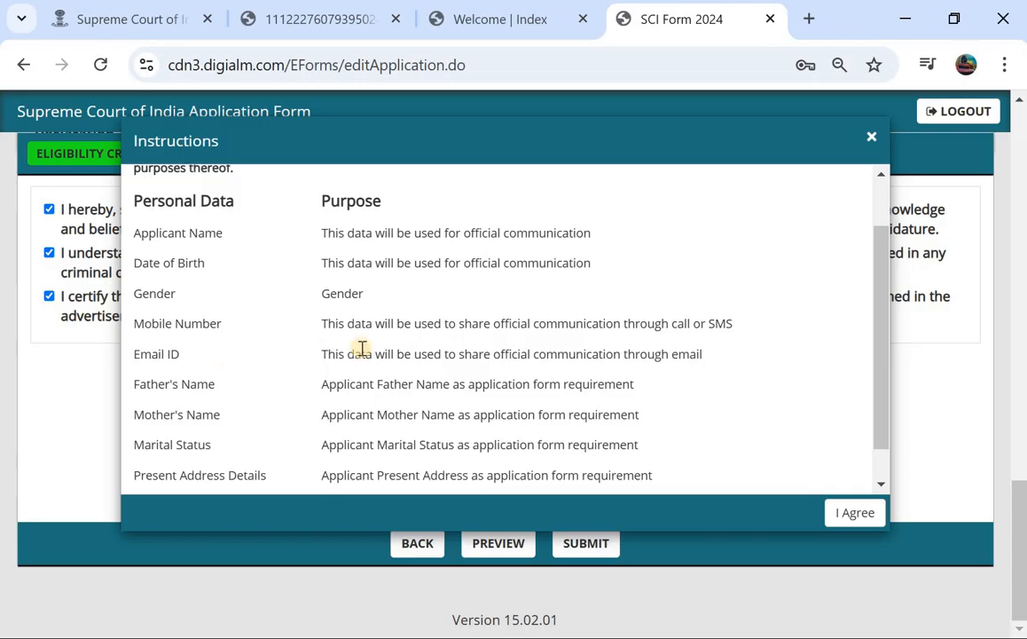
scroll(362, 348, down, 1)
scroll(362, 347, down, 1)
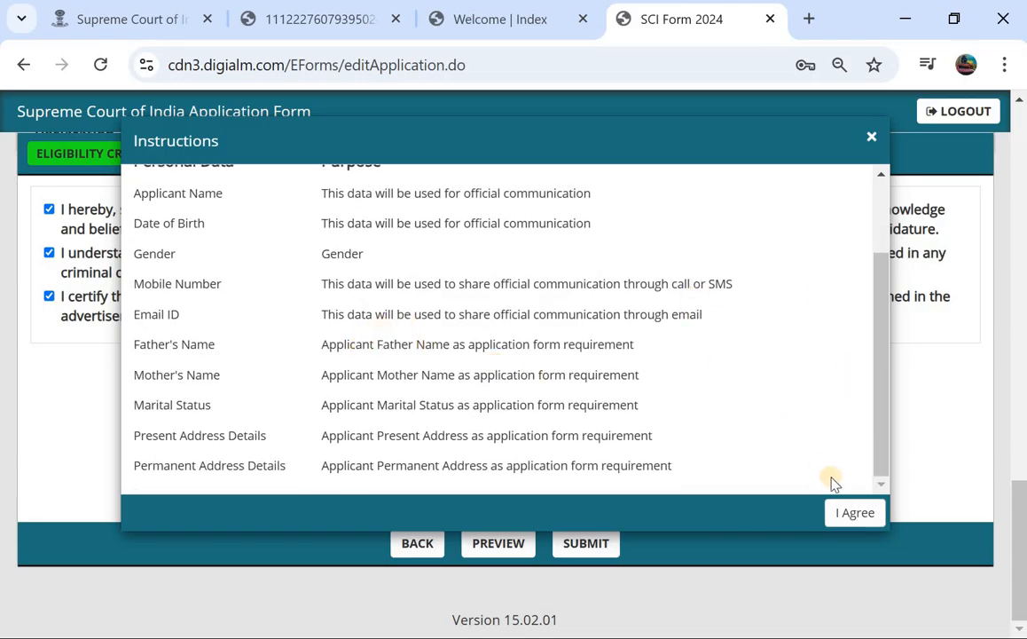
click(857, 512)
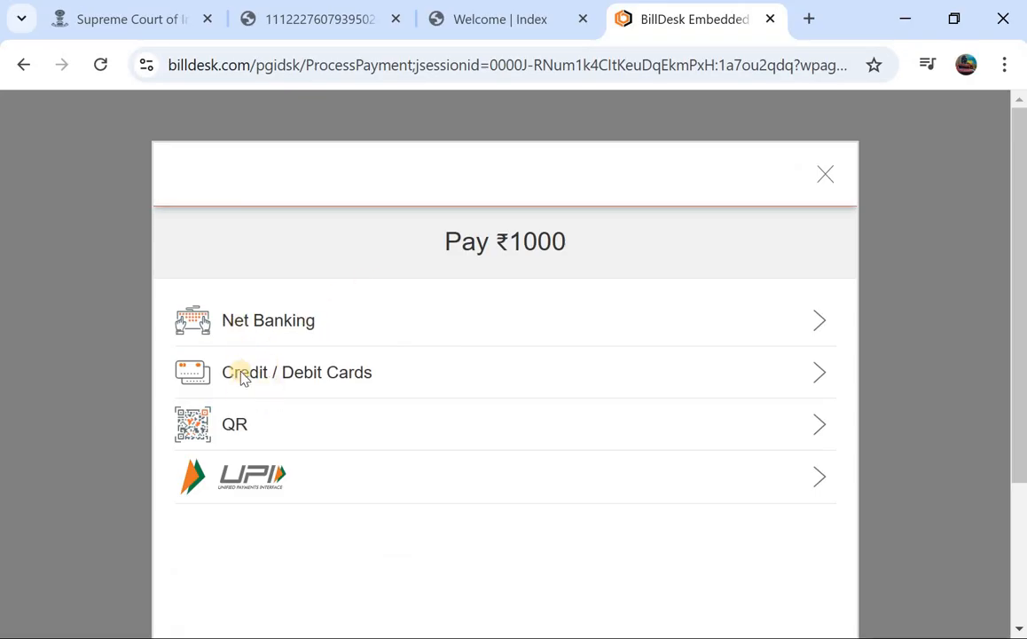
click(268, 385)
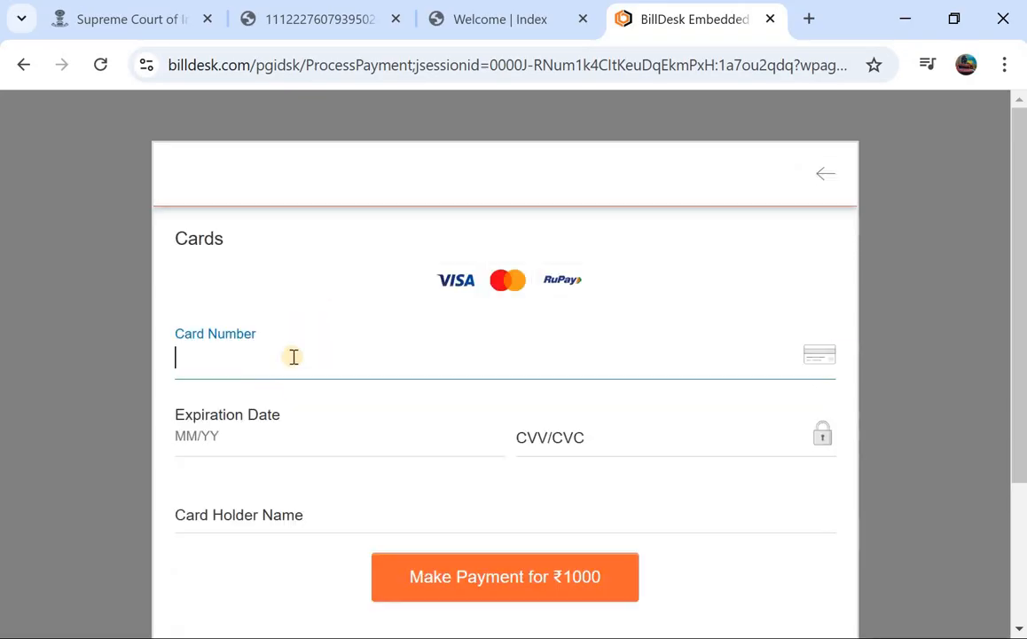
scroll(276, 356, down, 1)
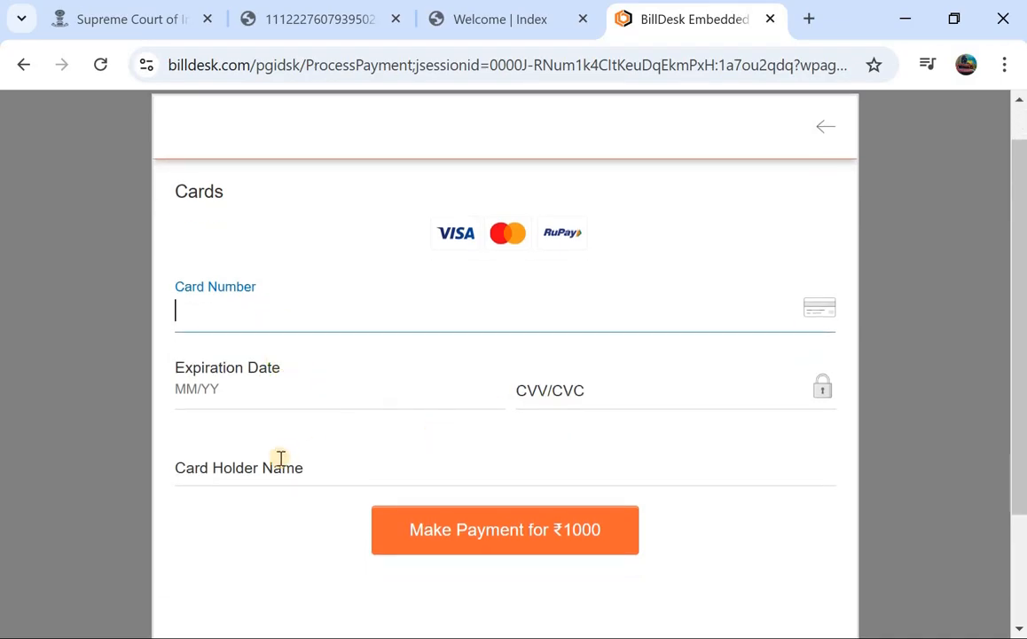
click(403, 461)
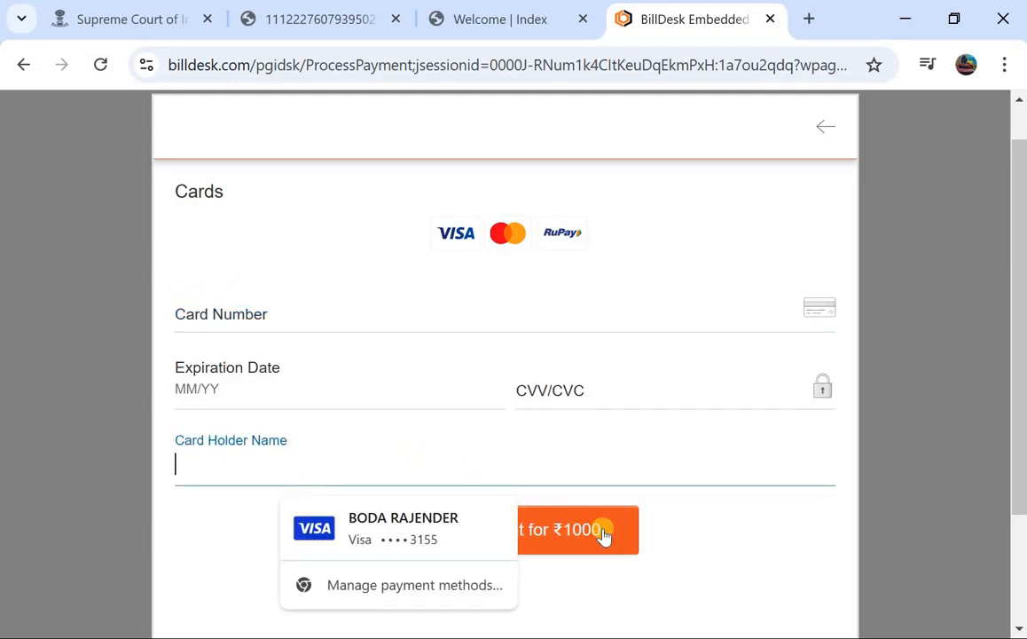
click(659, 534)
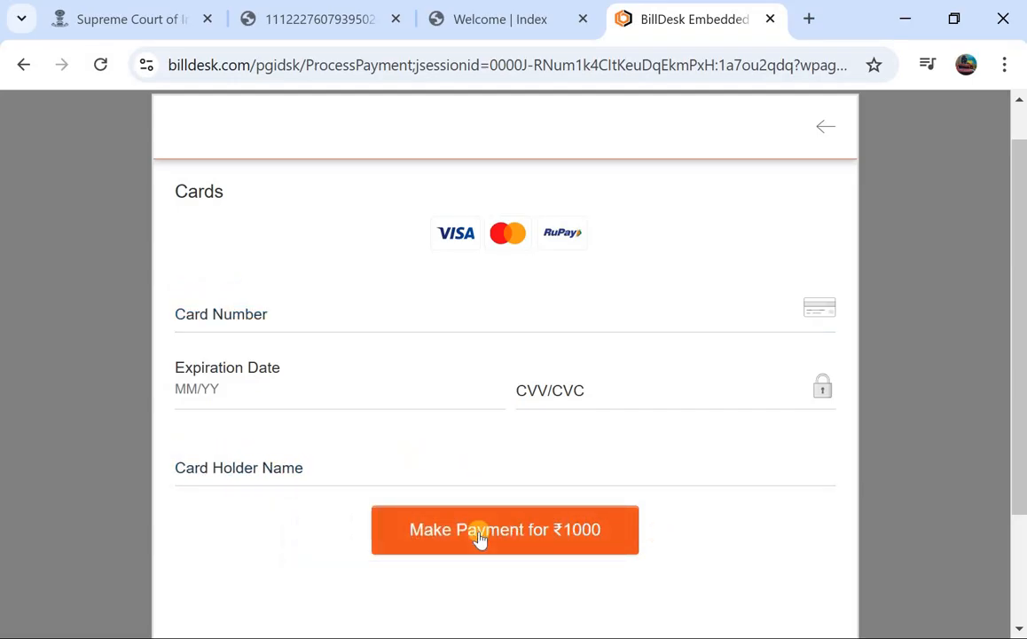
scroll(427, 256, up, 1)
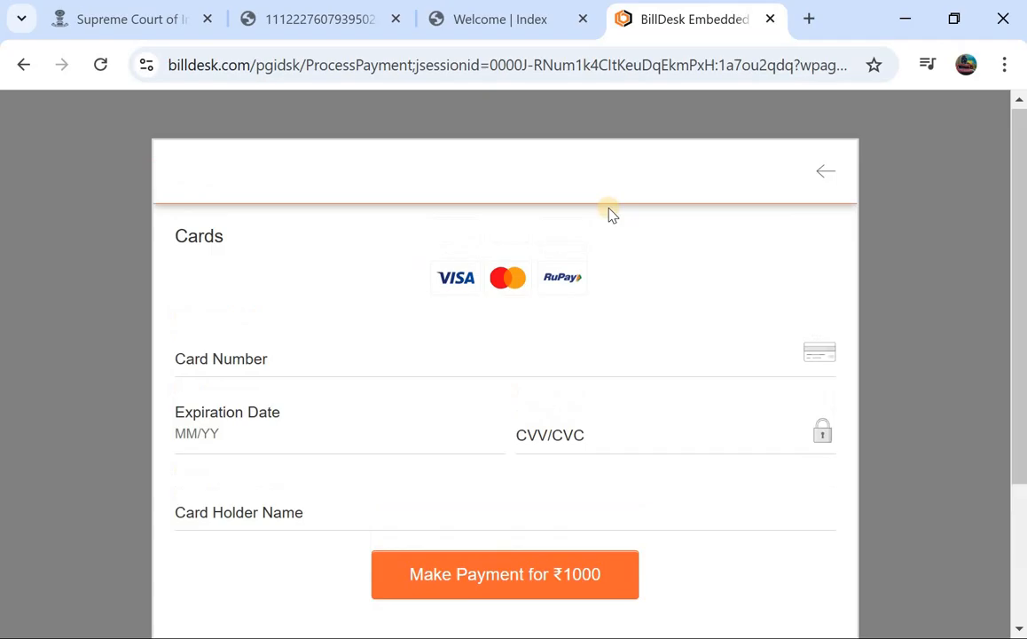
click(816, 180)
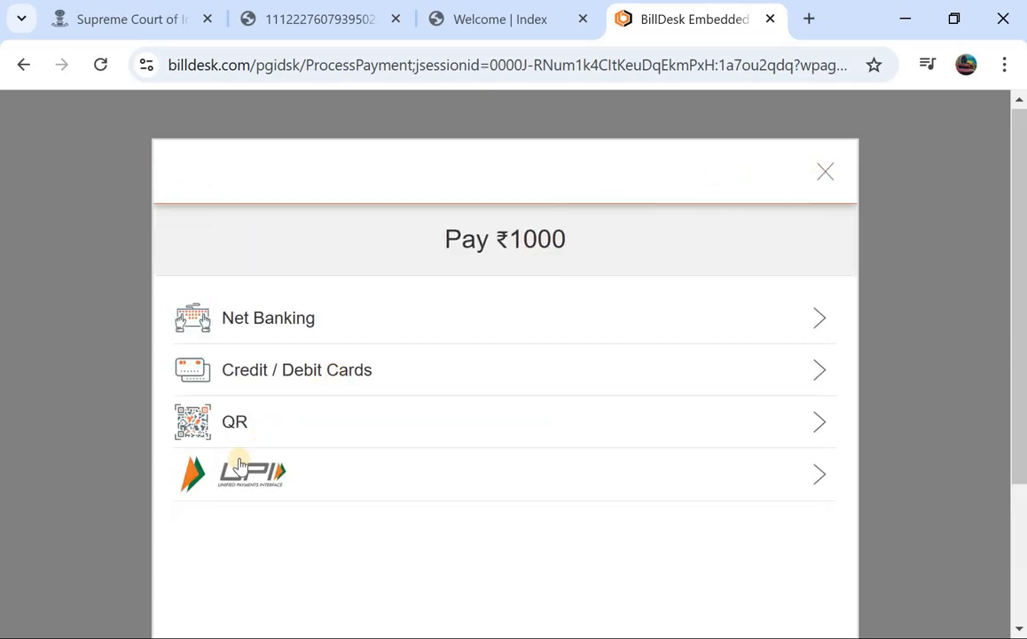
Choose UPI as the BillDesk payment method and reveal the full QR code.
click(226, 433)
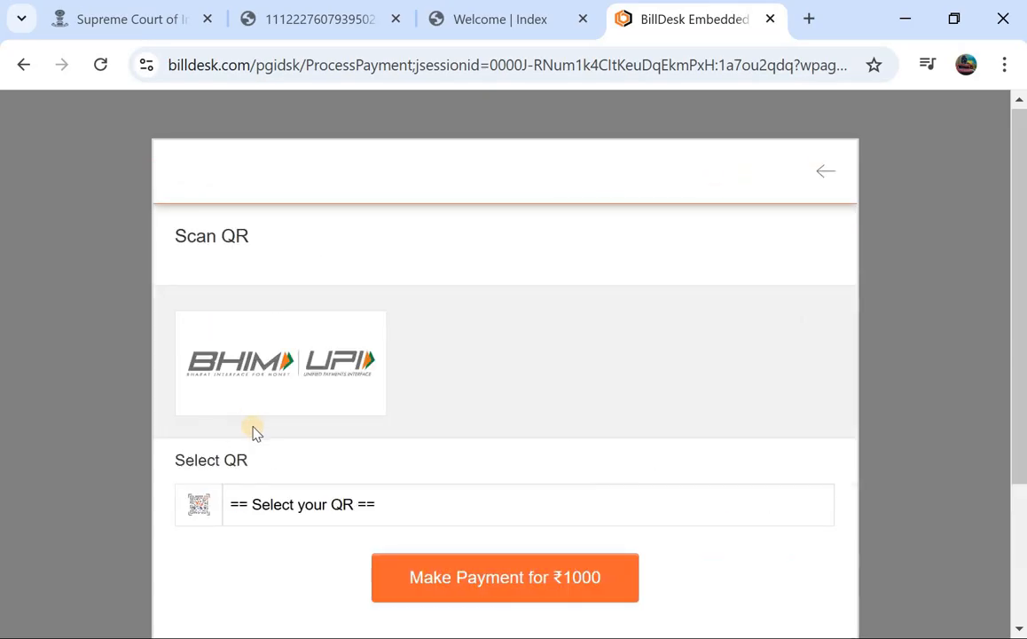
click(823, 176)
click(252, 487)
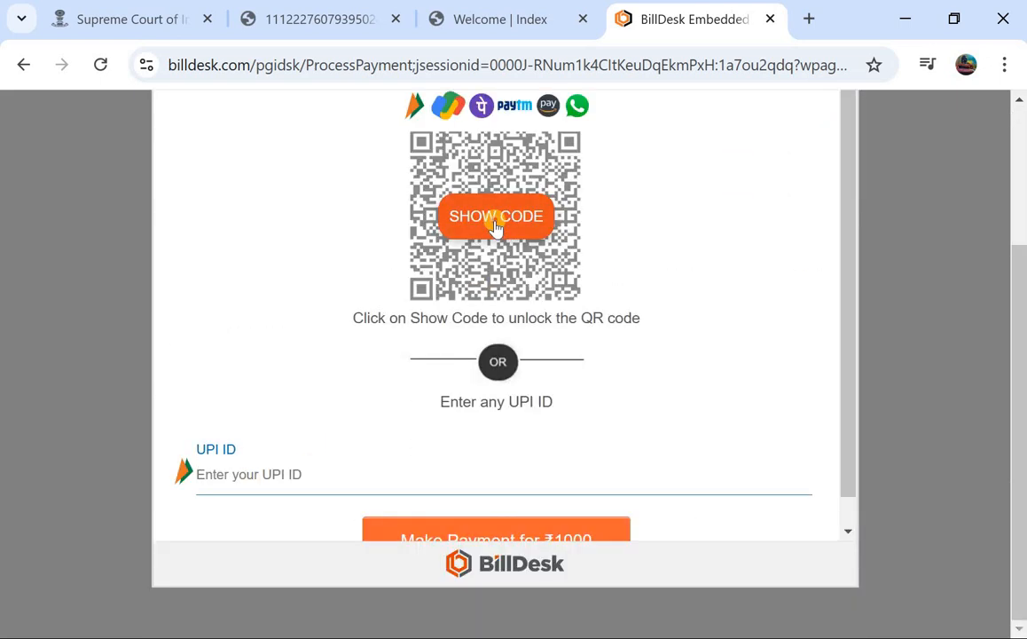
click(496, 222)
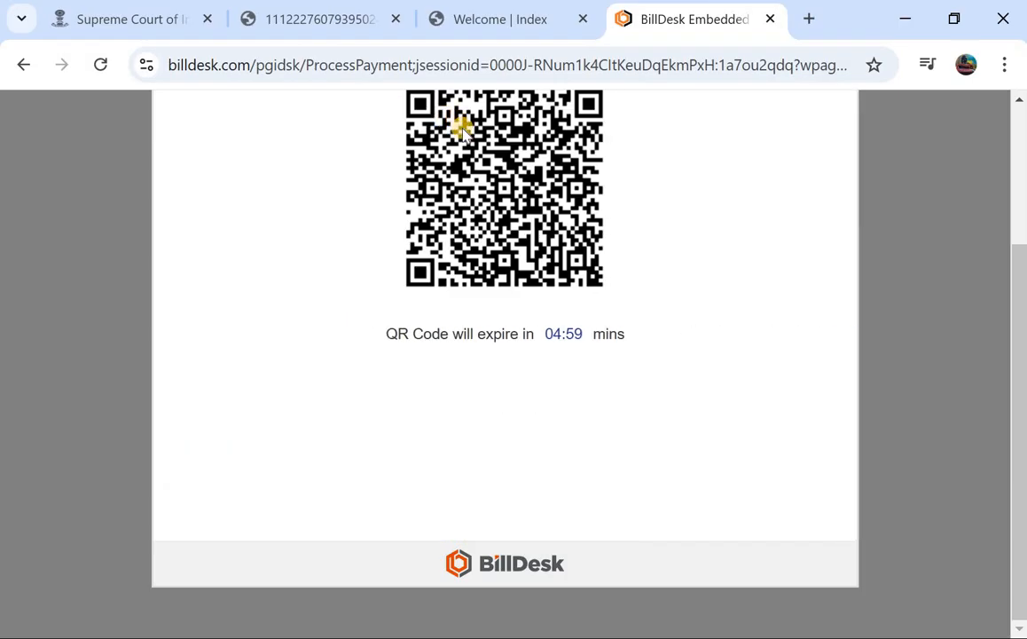
Look over the QR code page, then switch to the Supreme Court of India browser tab.
scroll(453, 294, up, 1)
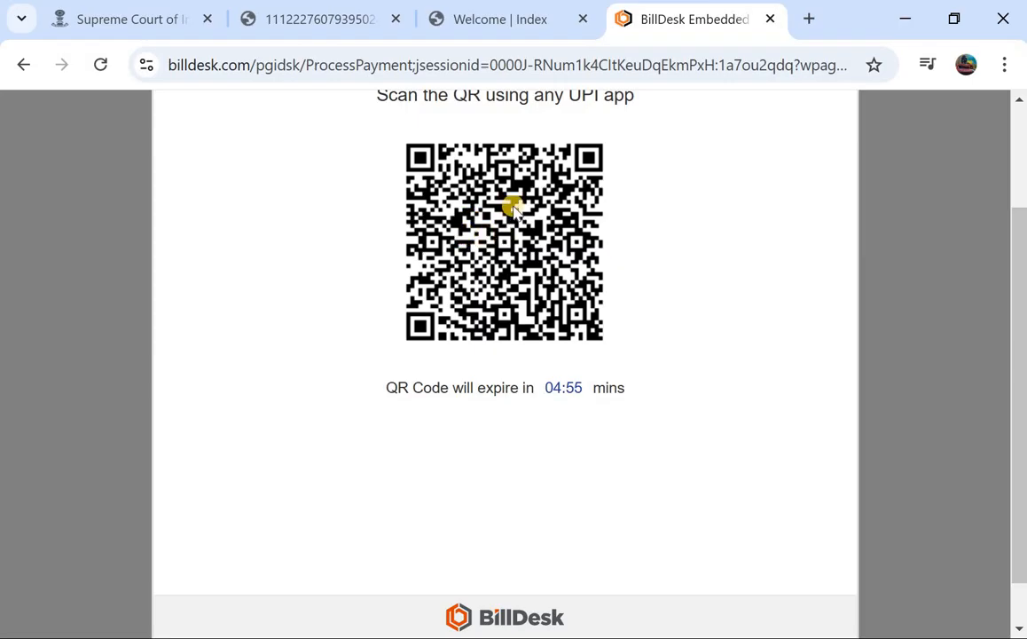
scroll(459, 231, up, 1)
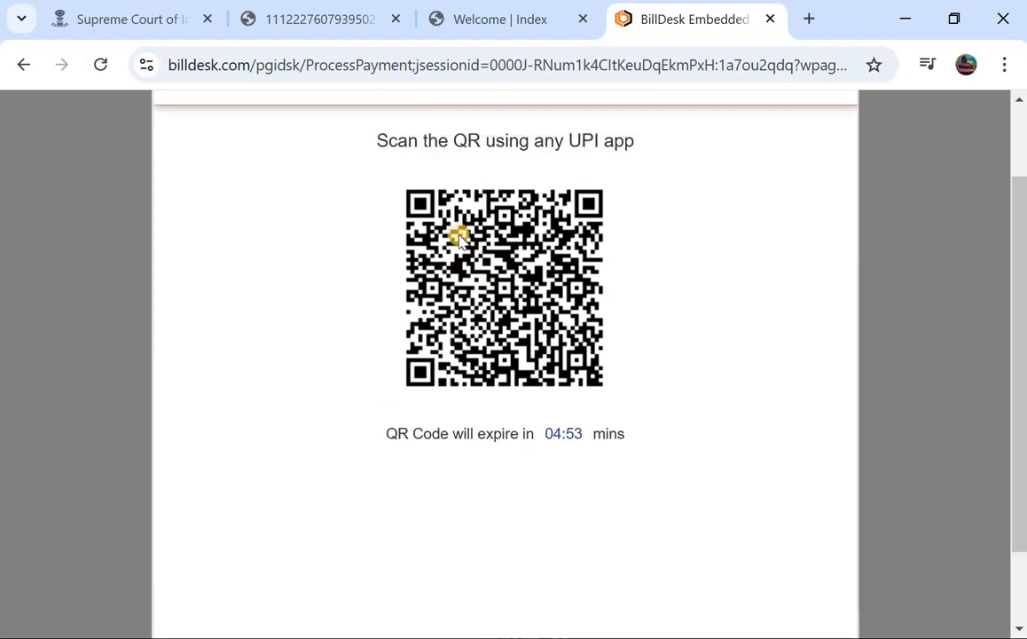
scroll(458, 238, up, 2)
scroll(556, 222, down, 4)
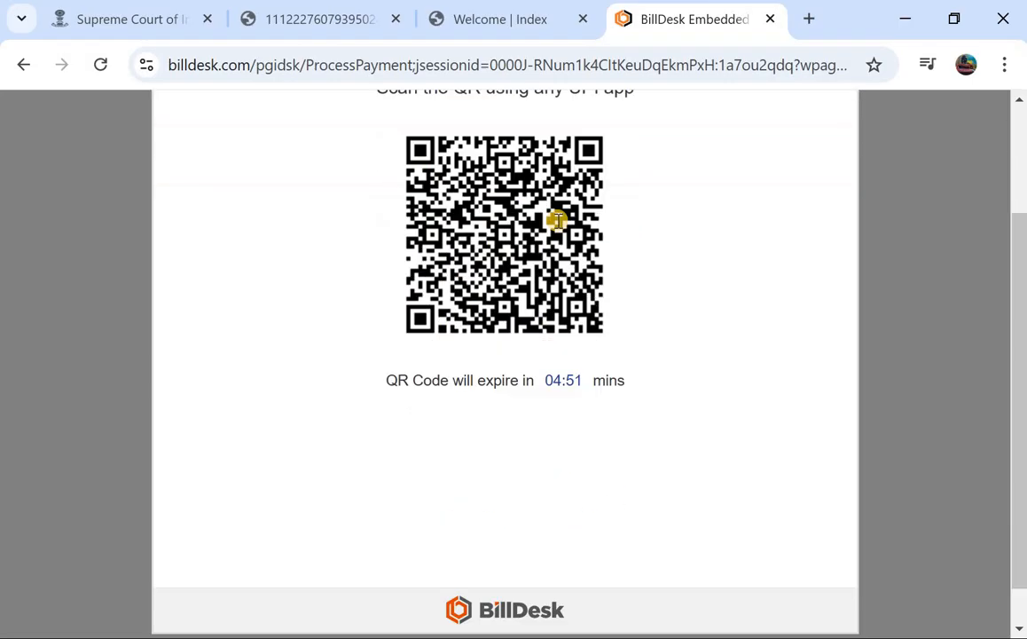
scroll(555, 220, up, 2)
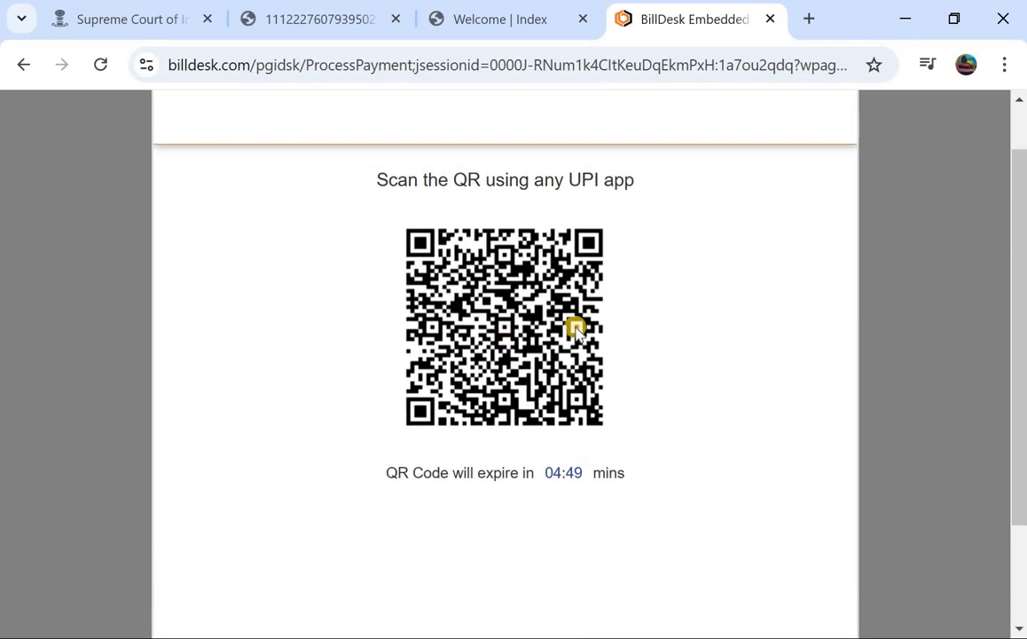
scroll(492, 271, up, 1)
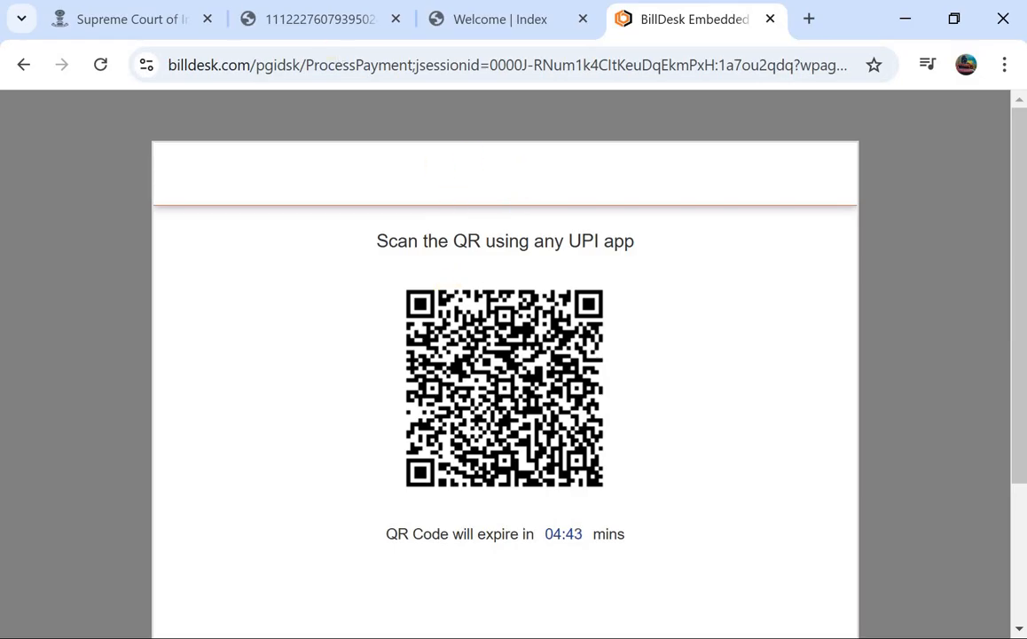
click(138, 13)
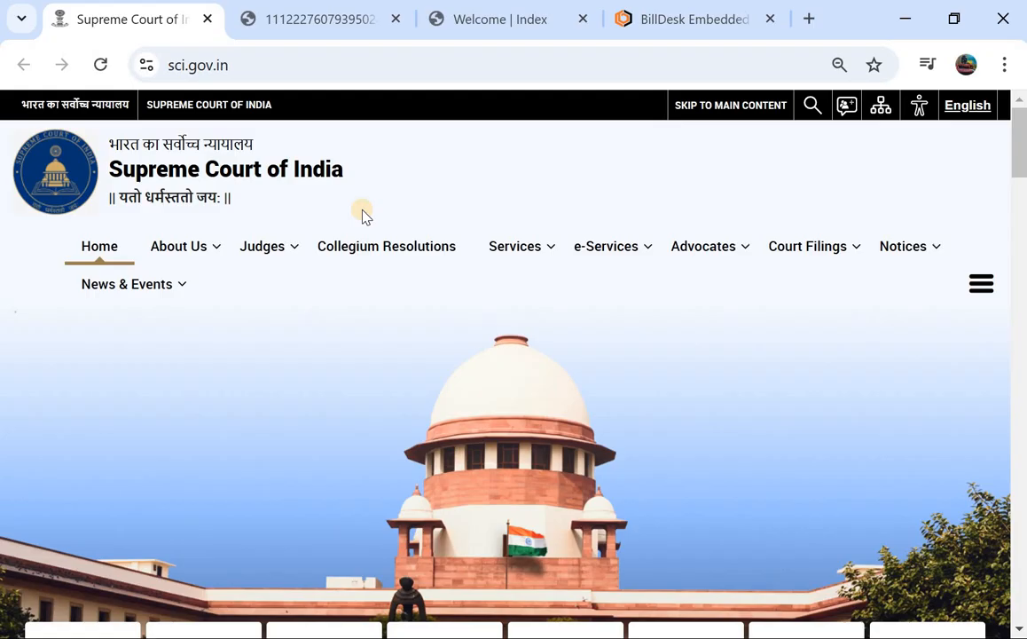
scroll(362, 215, down, 1)
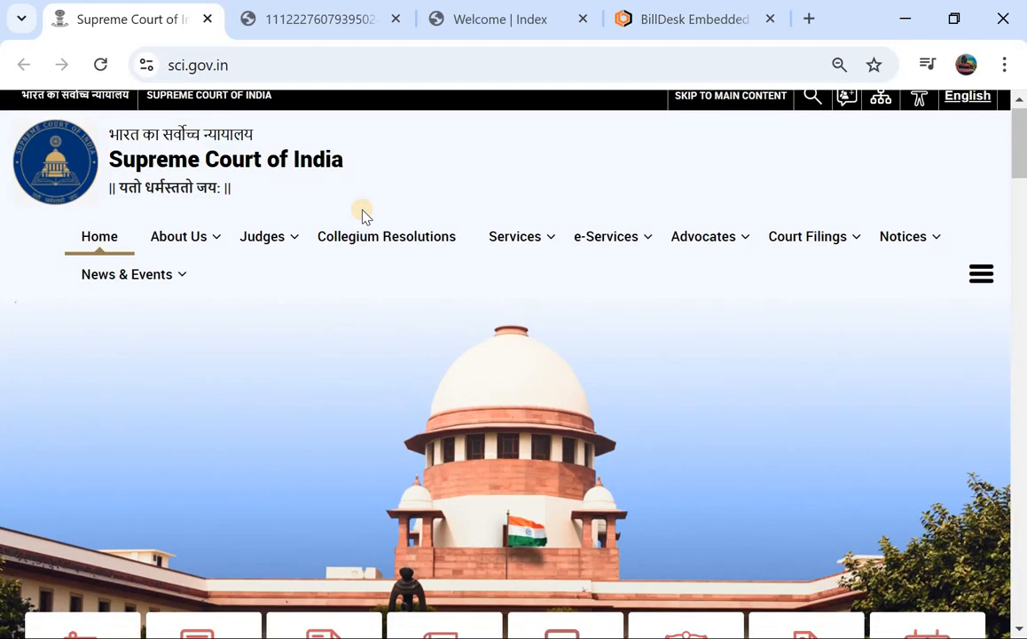
scroll(362, 216, down, 1)
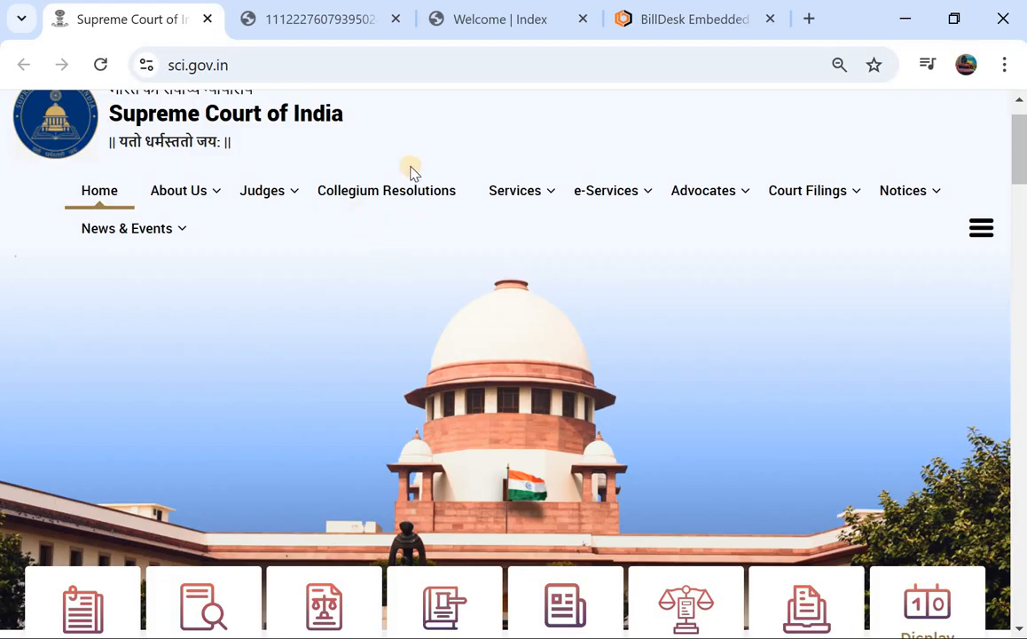
scroll(427, 154, up, 1)
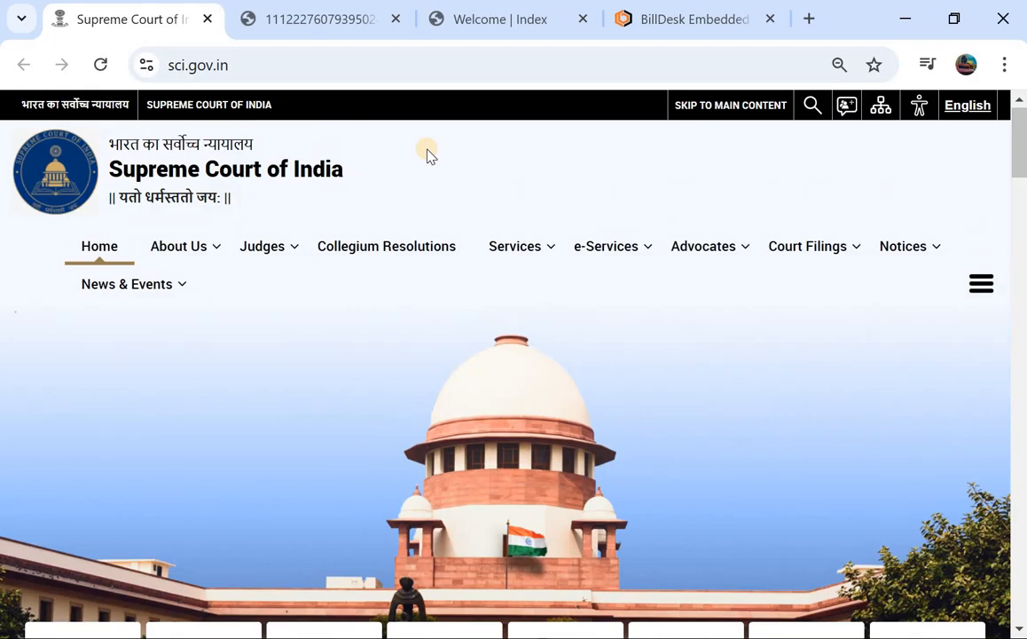
scroll(427, 155, down, 1)
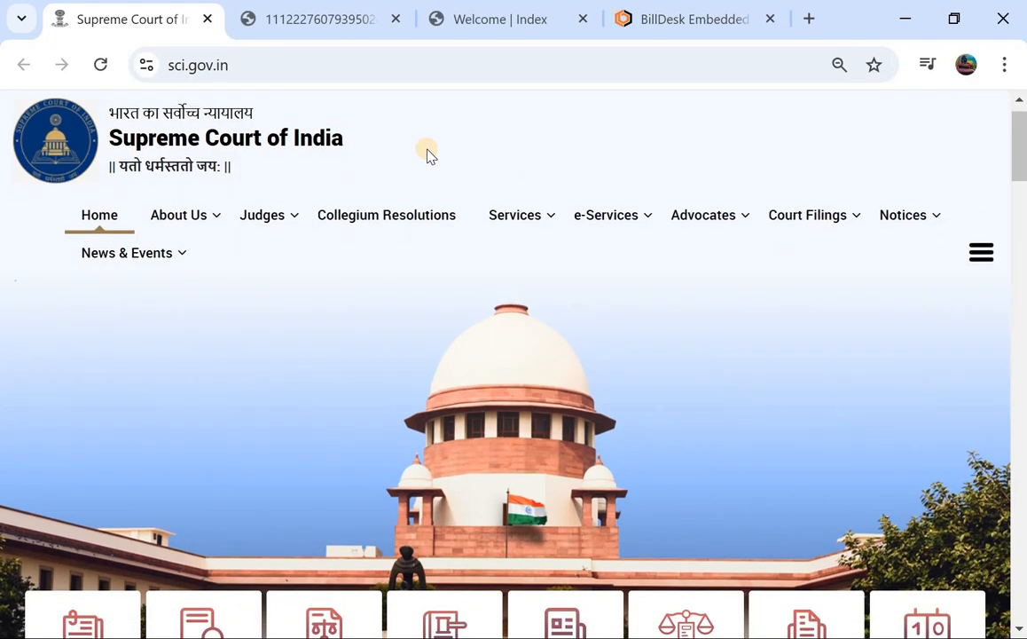
scroll(427, 154, up, 1)
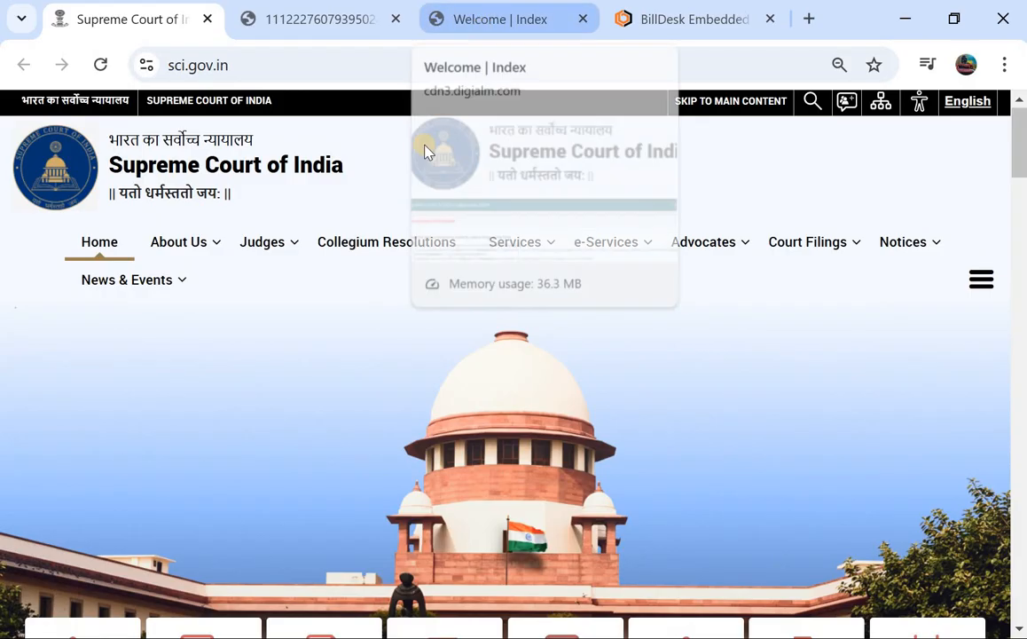
scroll(359, 283, down, 6)
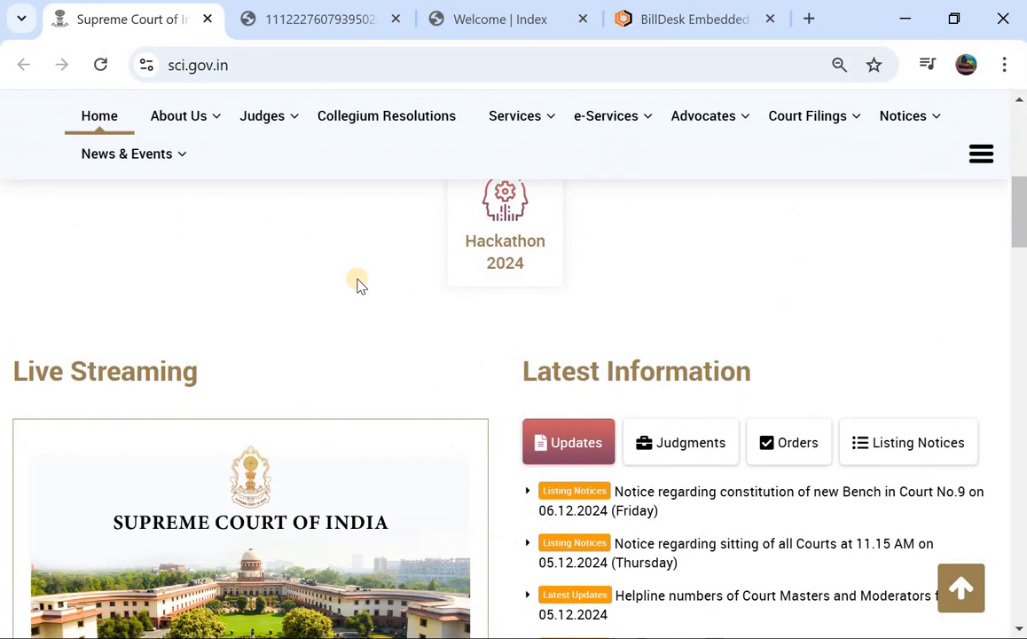